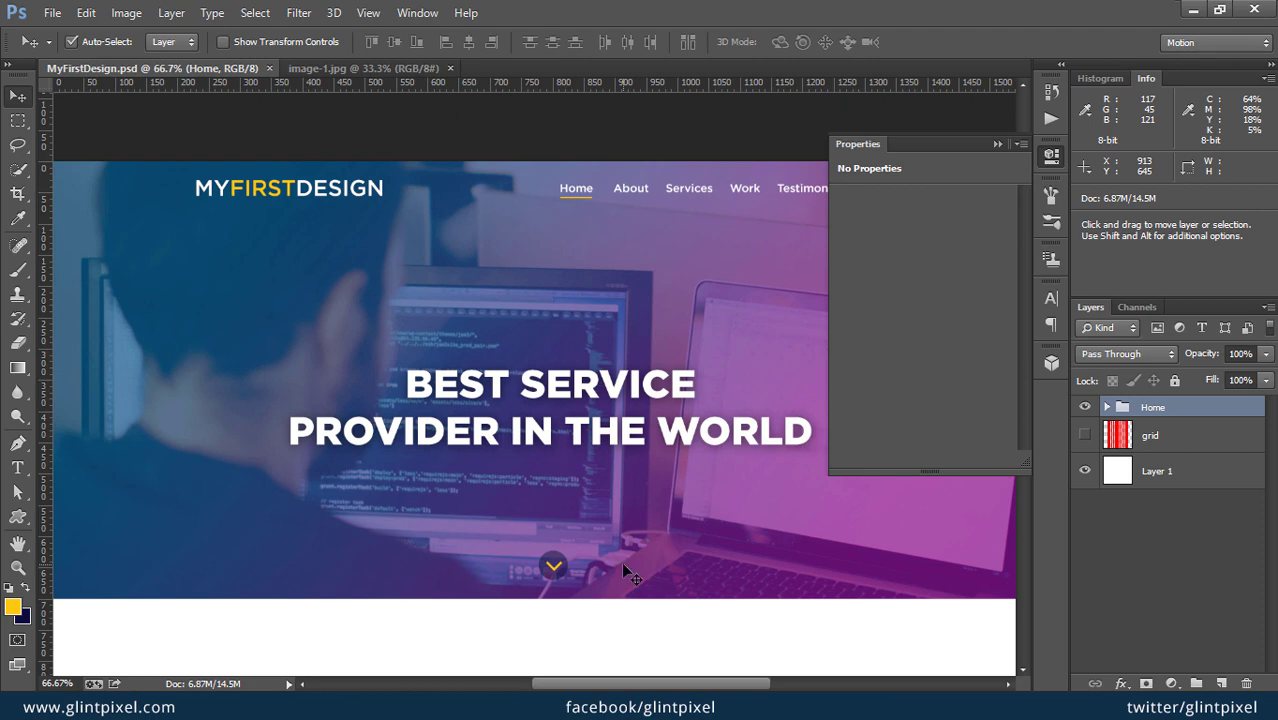
Step: Name the new layer group 'About'
left_click_drag(676, 582, 679, 527)
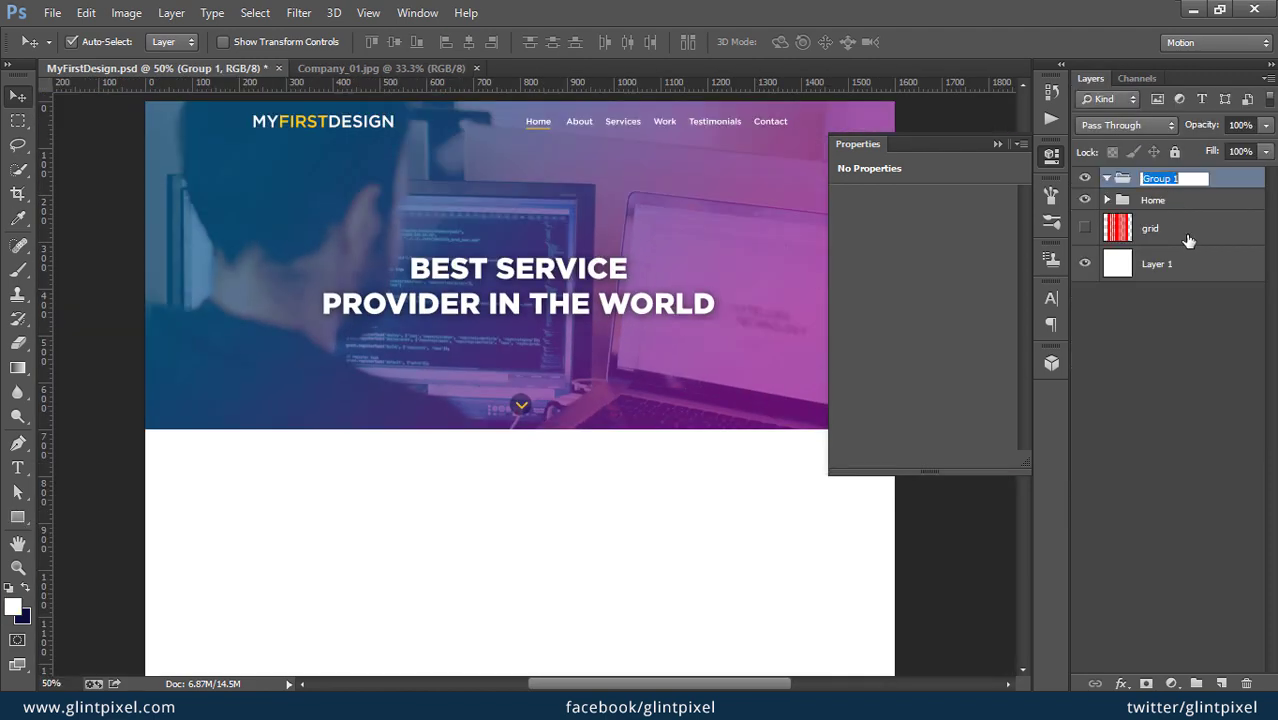
type("About")
key("Return")
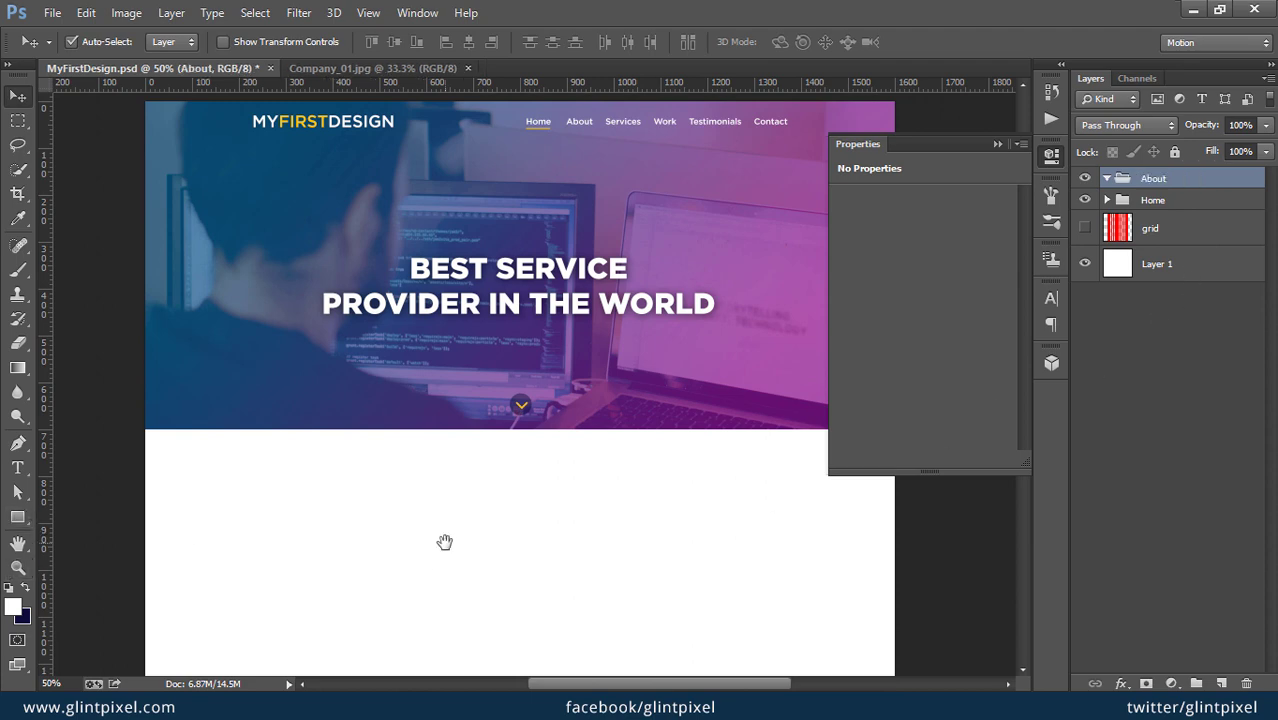
Step: Start a new text line in the empty area below the hero banner
left_click_drag(442, 537, 451, 487)
key("t")
left_click(480, 433)
type("About")
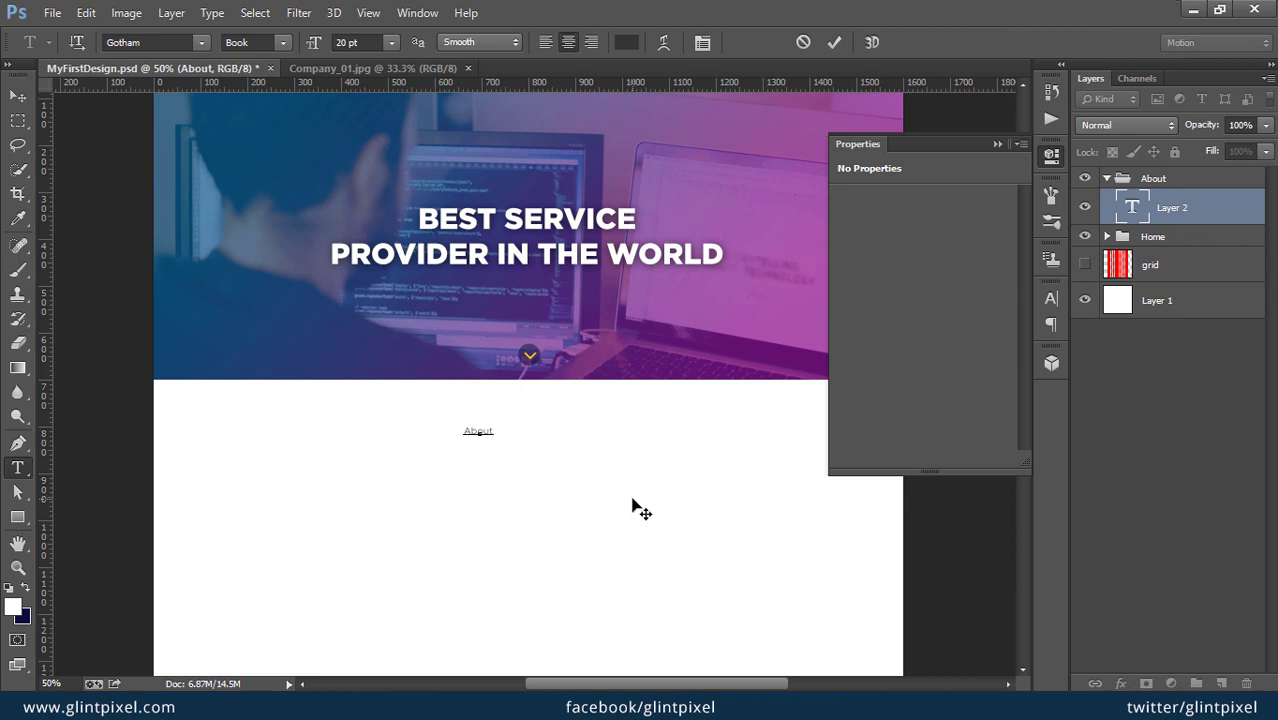
Step: Complete the heading 'About Company' and set it to Gotham Black 40 pt
type("Company")
key("ctrl+a")
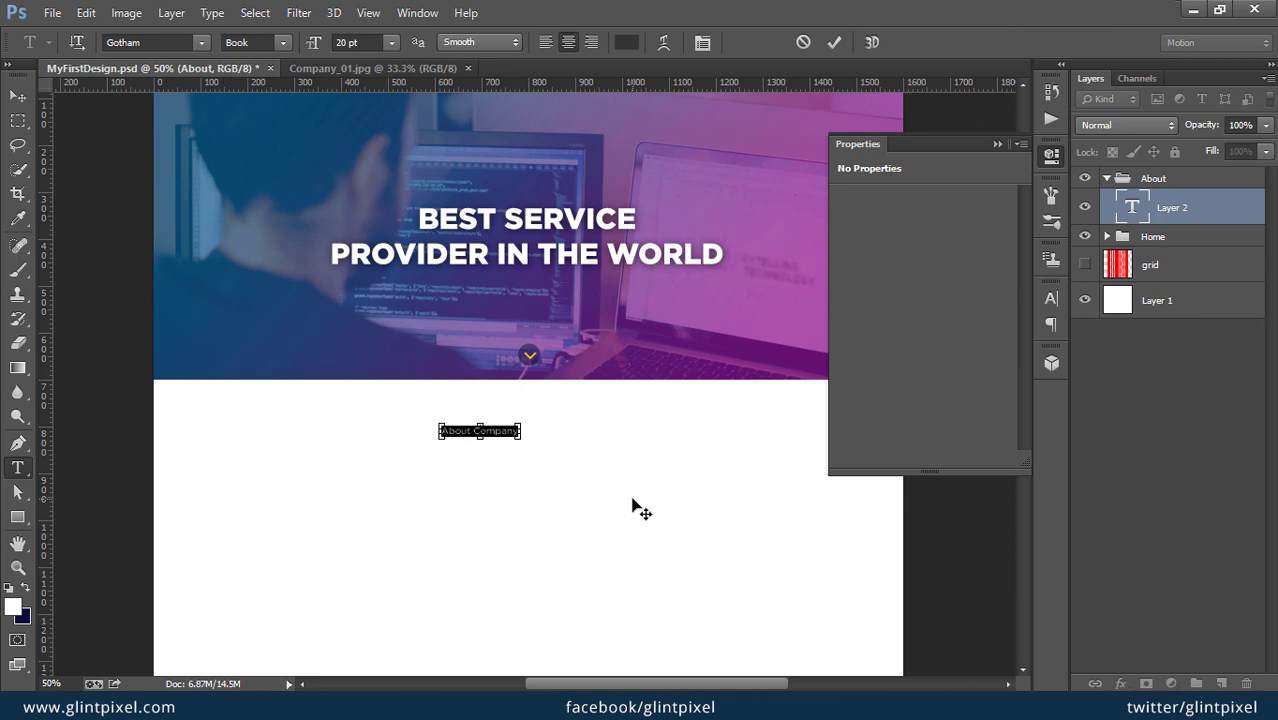
left_click(258, 42)
left_click(248, 241)
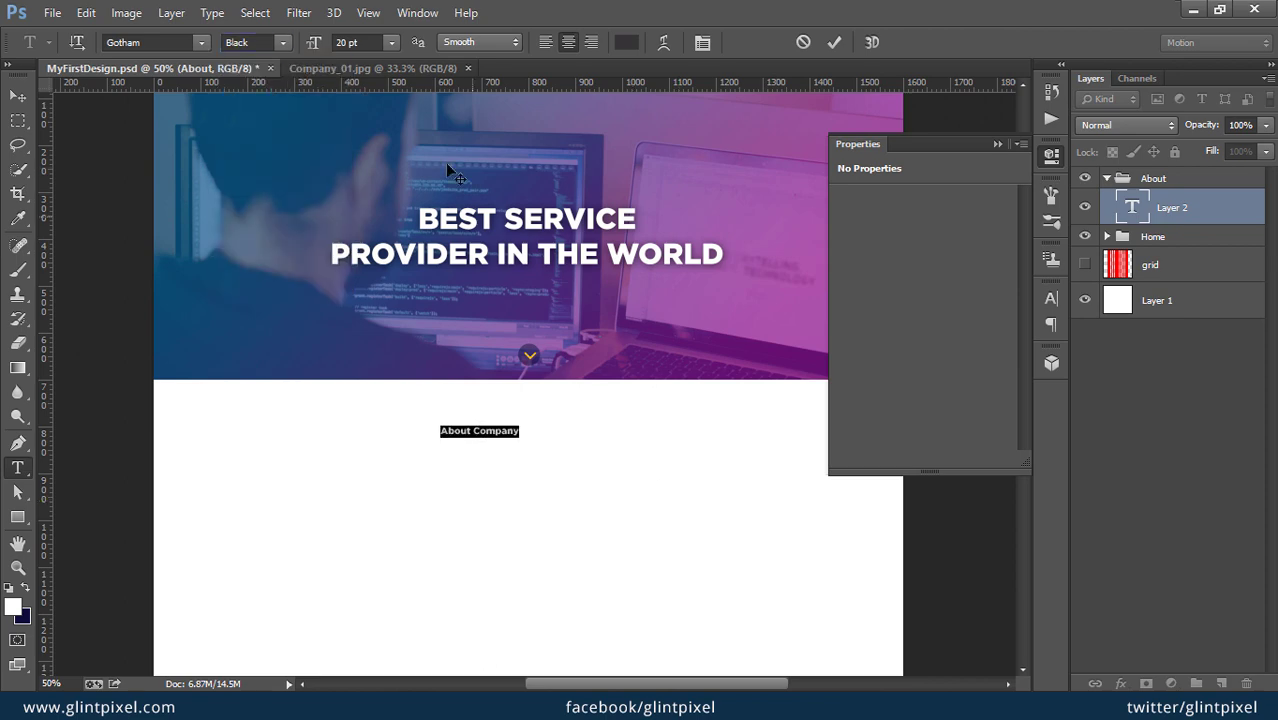
left_click(355, 42)
type("40")
key("Return")
left_click(17, 95)
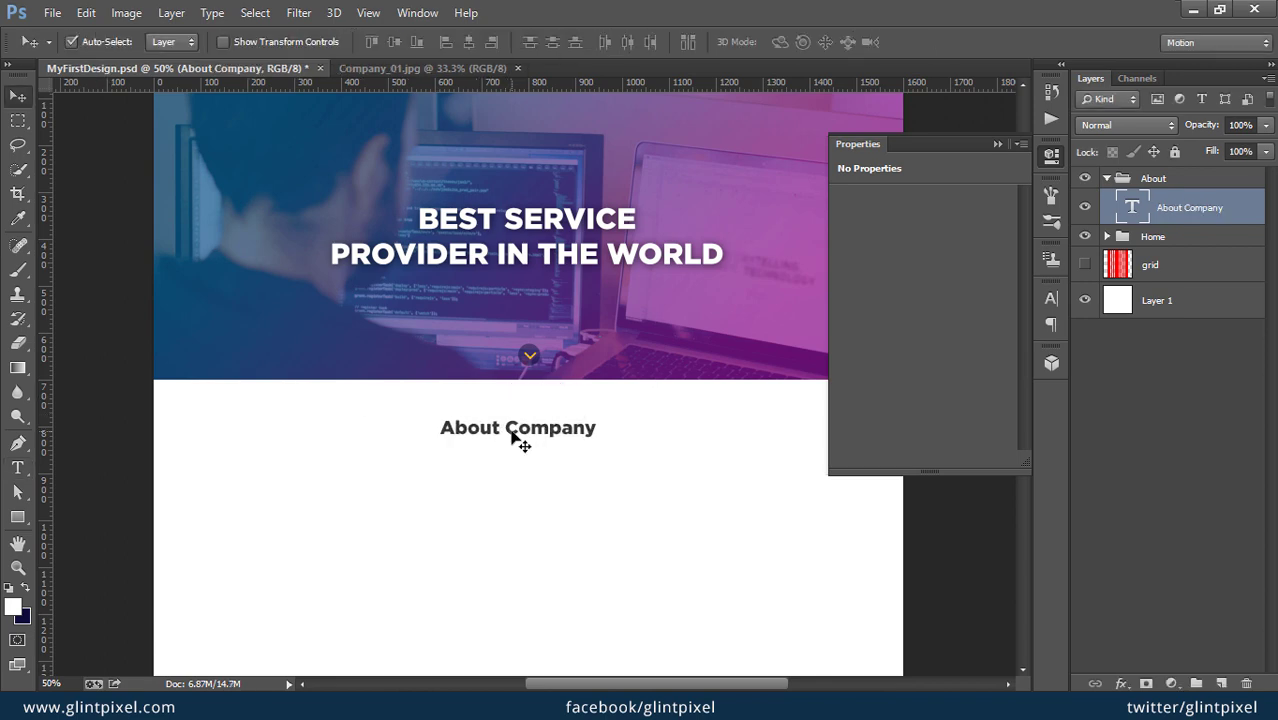
Step: Turn on All Caps so the heading reads 'ABOUT COMPANY'
key("ctrl+plus")
left_click(1051, 298)
double_click(1131, 207)
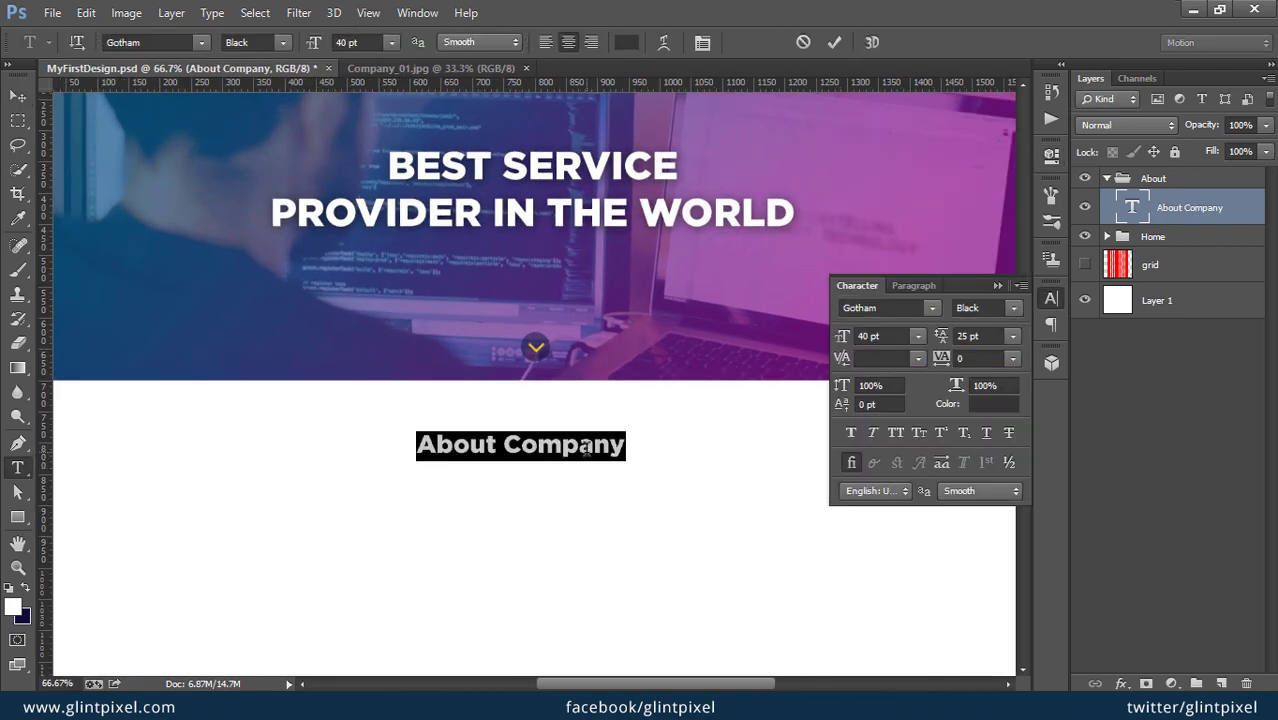
left_click(895, 432)
key("ctrl+Return")
left_click(1051, 298)
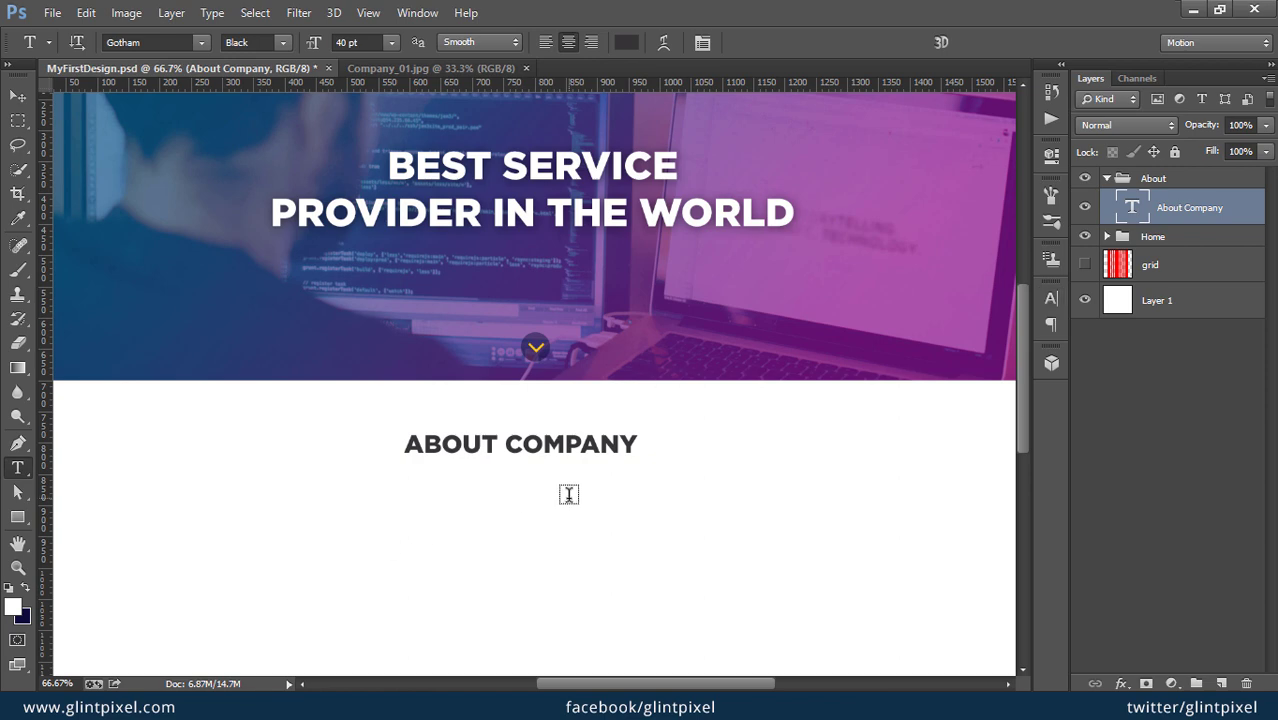
Step: Scale the heading up to about 46.59 pt, centred between the guides
key("Tab")
key("ctrl+semicolon")
key("ctrl+t")
left_click_drag(735, 521, 754, 524)
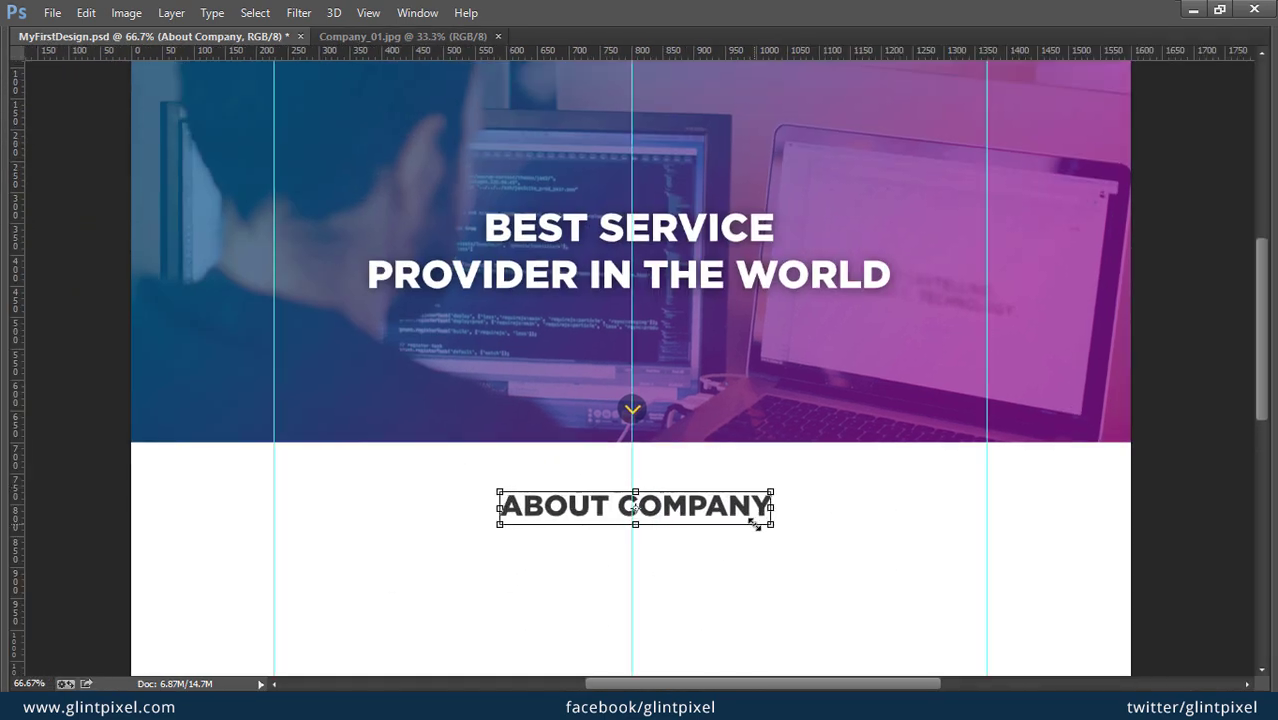
key("Return")
key("Tab")
left_click_drag(625, 597, 608, 449)
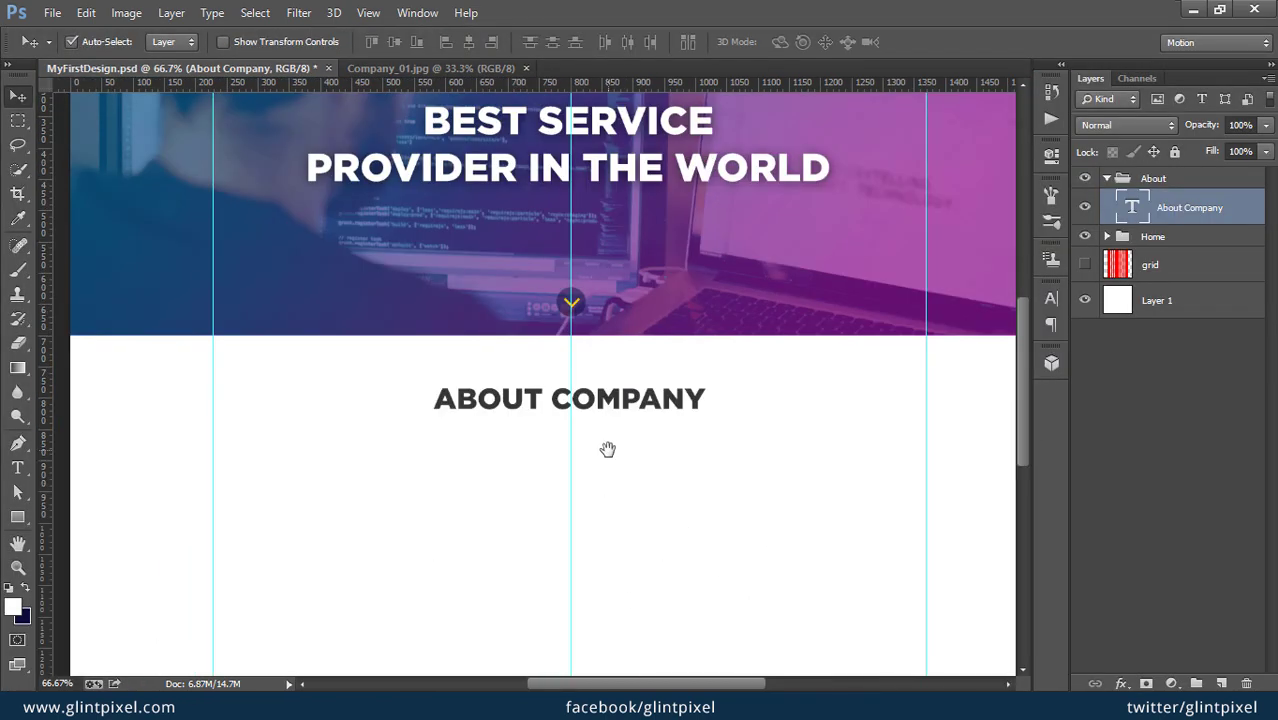
left_click_drag(599, 535, 599, 525)
Step: Draw a text box between the outer guides below the heading and fill it with Lorem Ipsum
key("t")
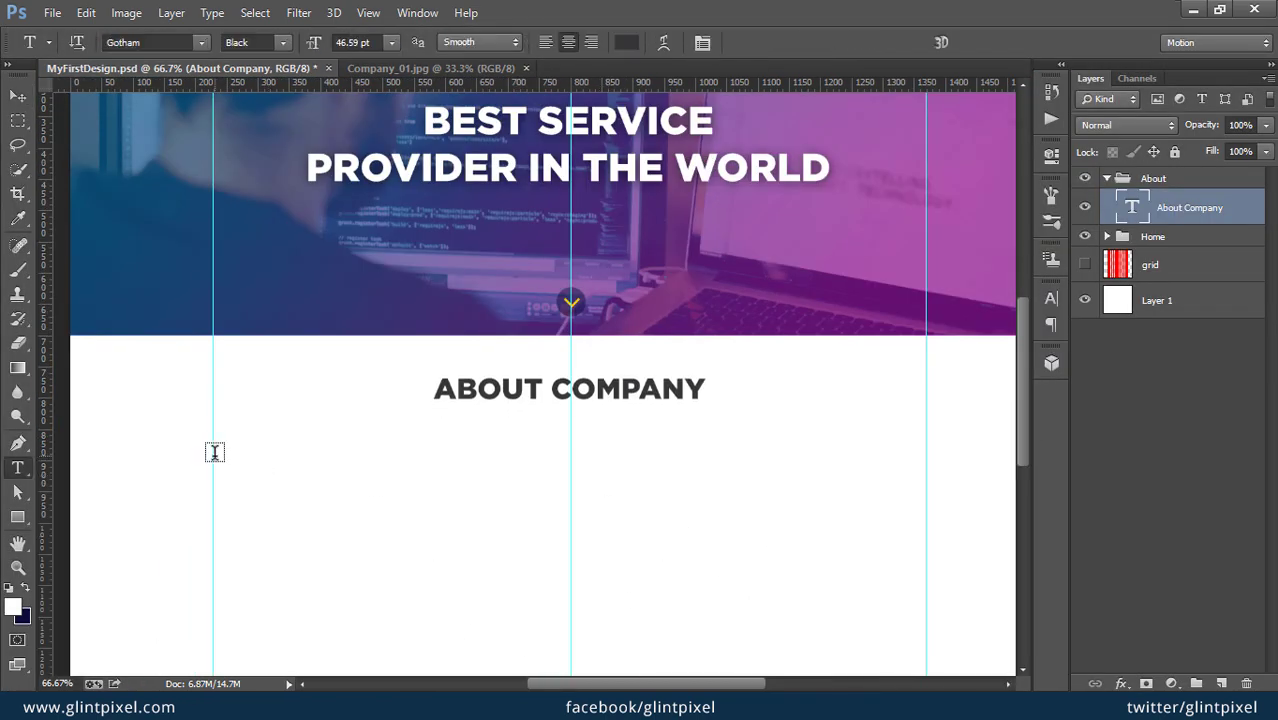
mouse_move(214, 450)
left_mouse_down()
mouse_move(862, 516)
mouse_move(913, 545)
left_mouse_up()
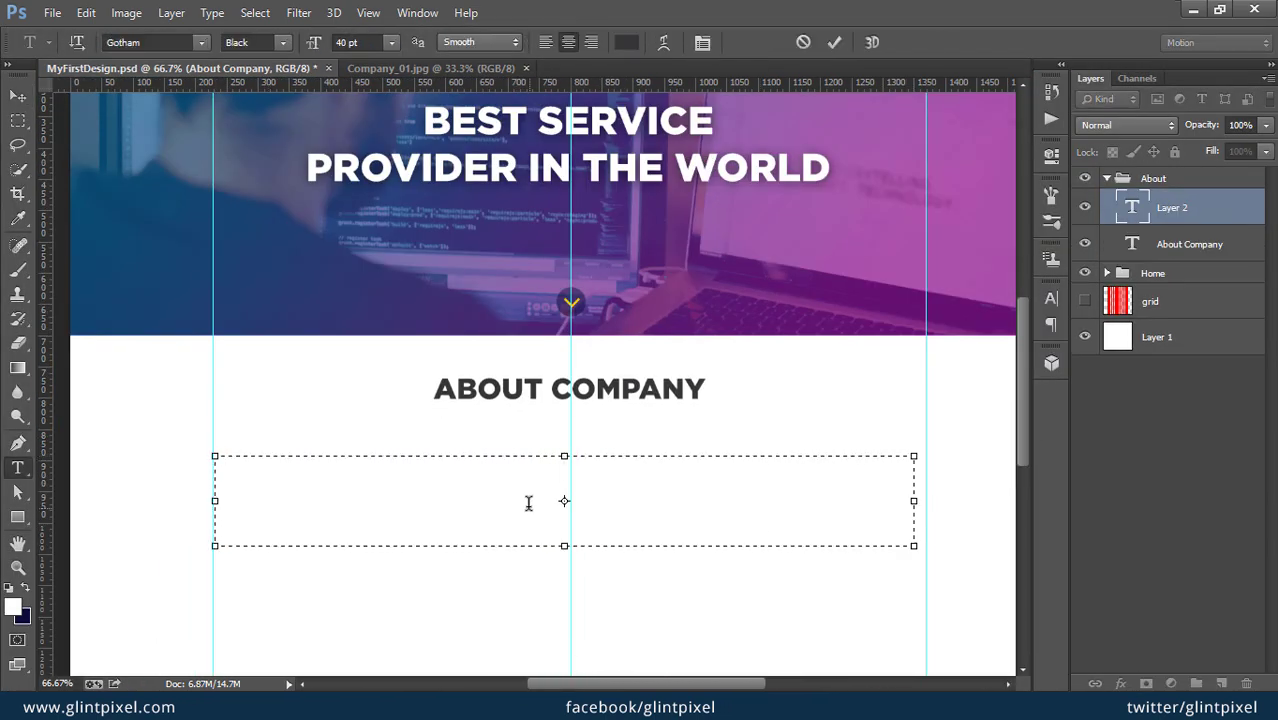
left_click(212, 12)
left_click(288, 251)
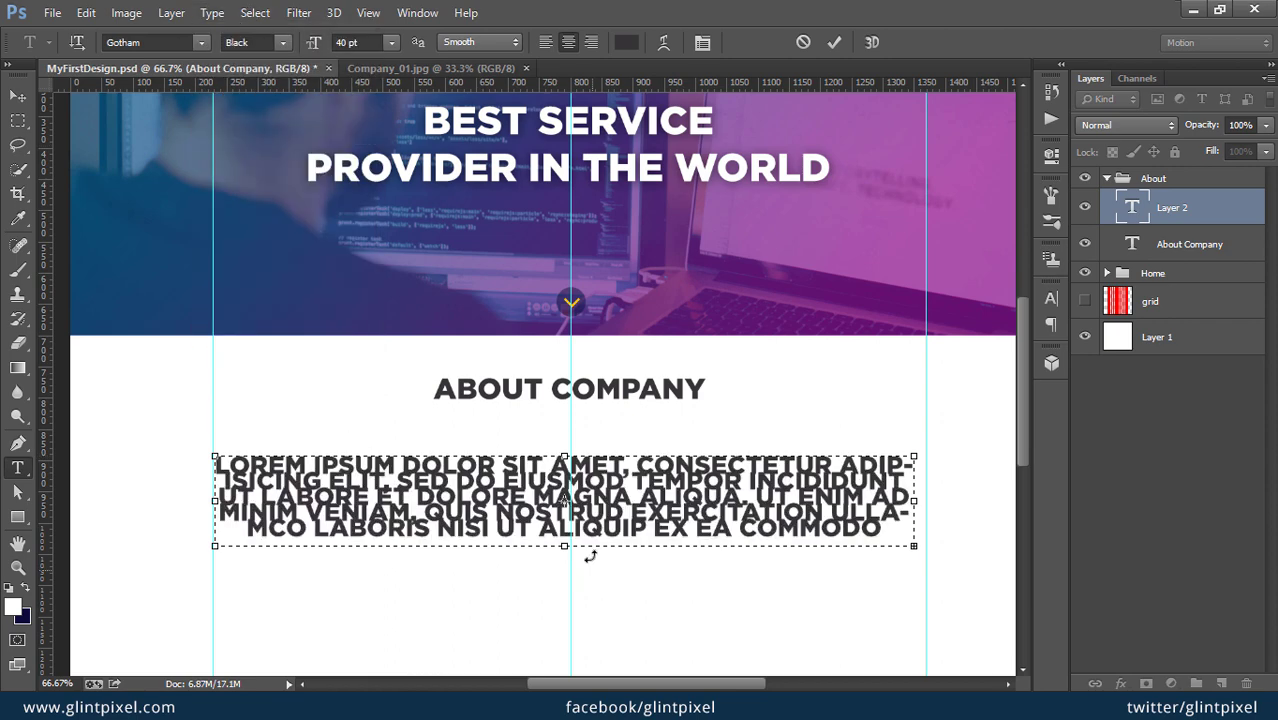
Step: Set the placeholder text to Auto leading, All Caps off, Light weight
key("ctrl+a")
left_click(1051, 298)
left_click(1012, 336)
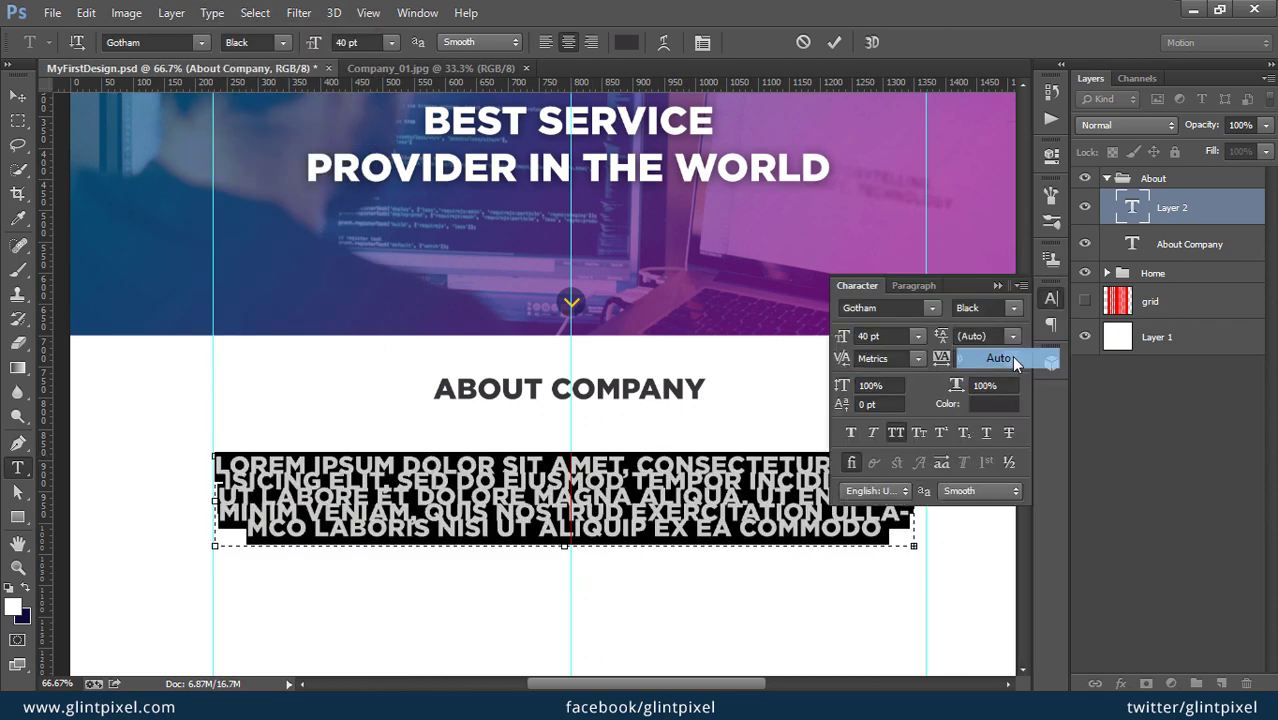
left_click(1011, 355)
left_click(896, 432)
left_click(268, 42)
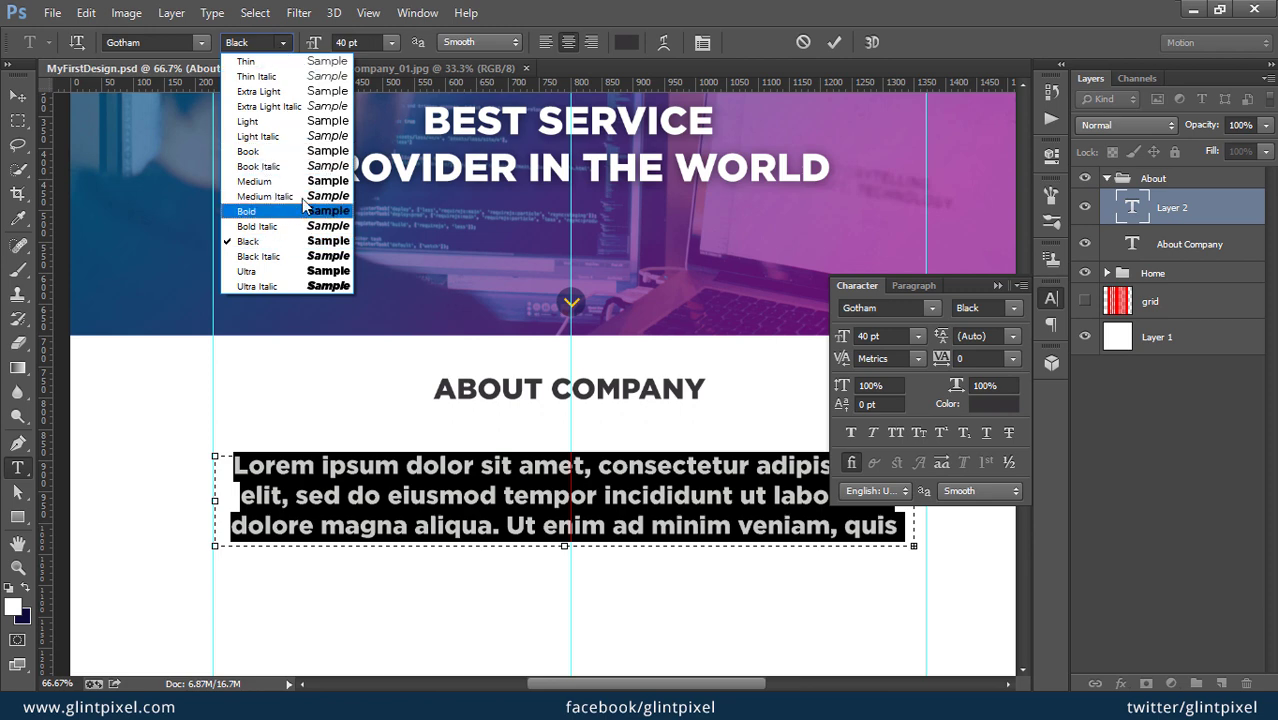
left_click(299, 122)
Step: Extend the text box, set 30 pt, and move the paragraph closer to the heading
left_click_drag(564, 545, 564, 616)
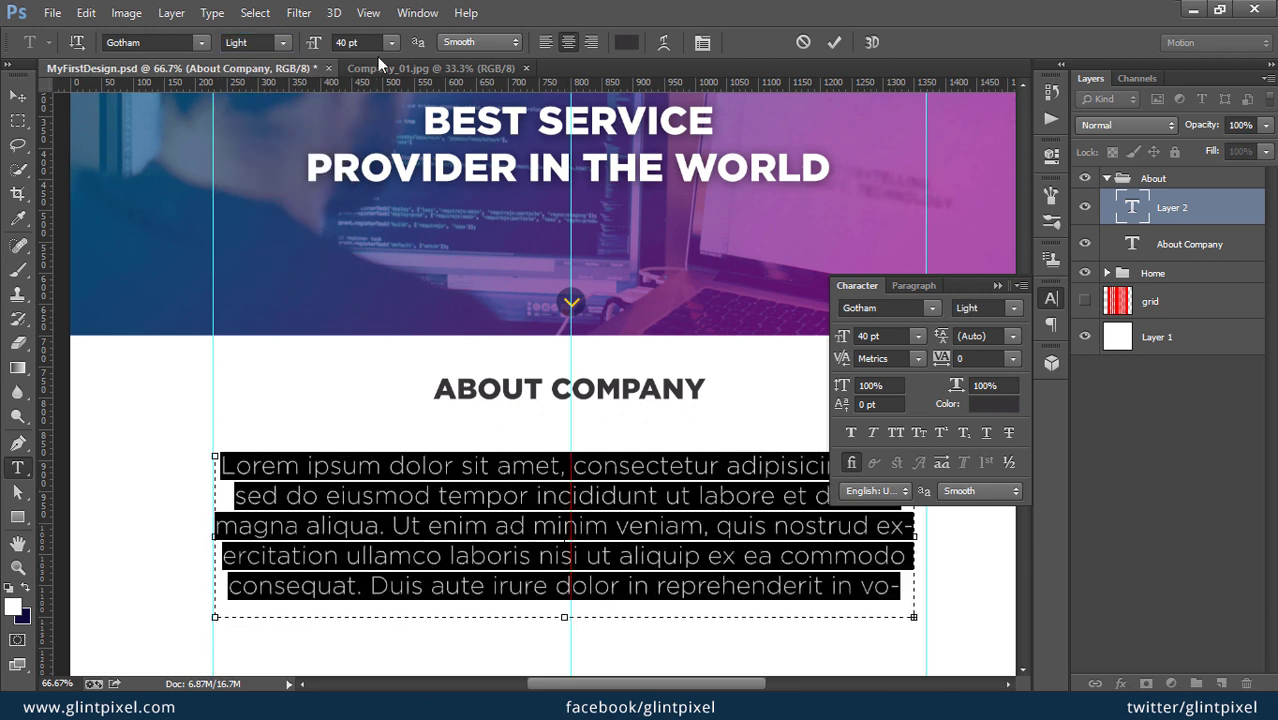
left_click(350, 42)
type("30")
key("Return")
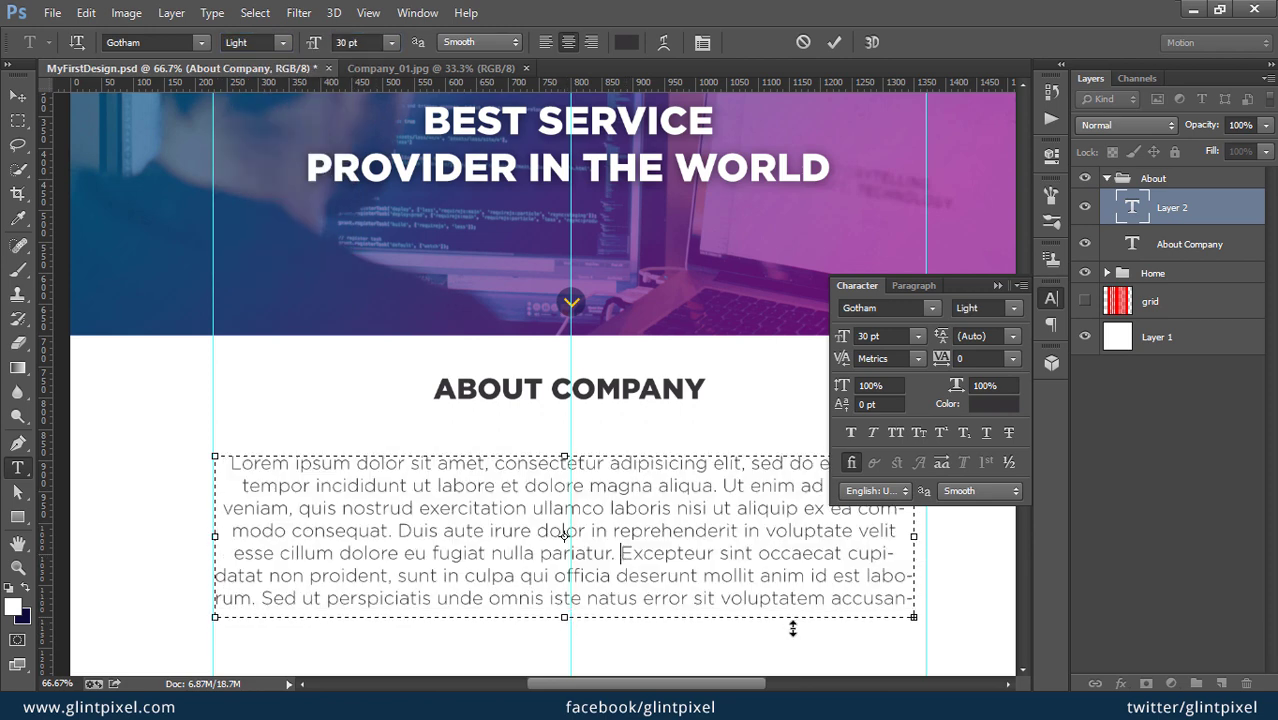
key("ctrl+Return")
key("v")
left_click_drag(700, 531, 700, 509)
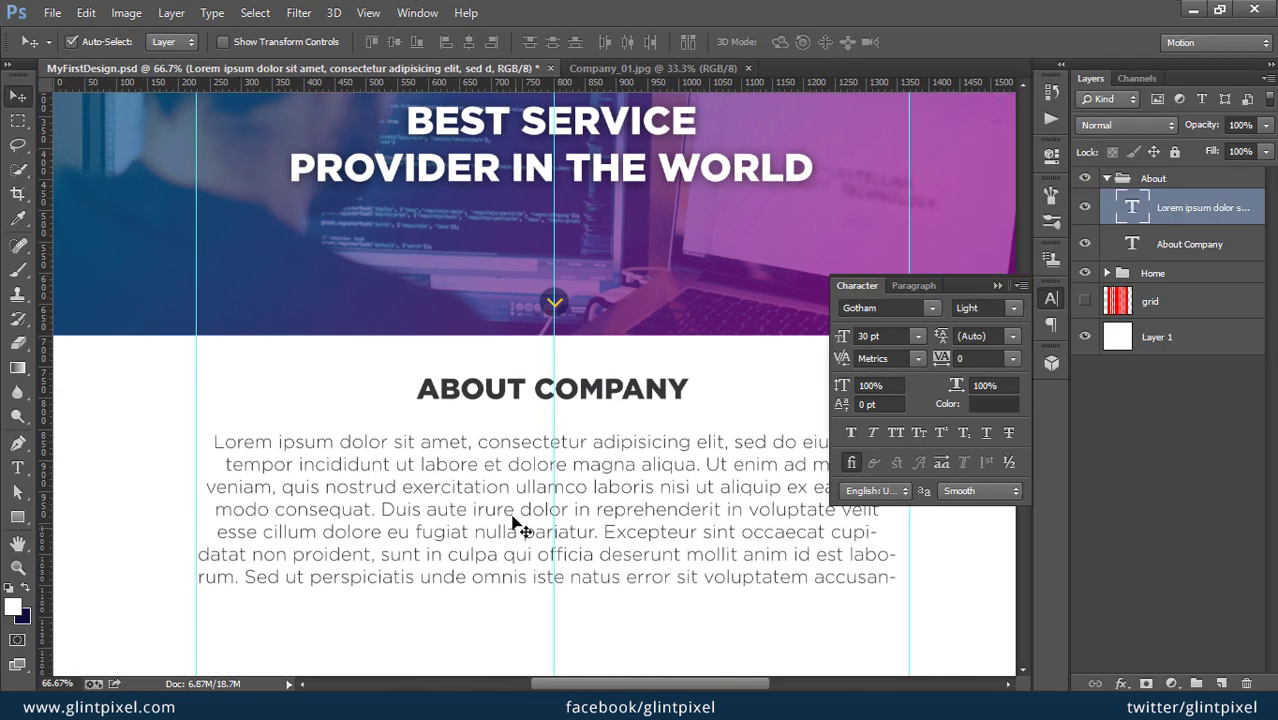
Step: Change the paragraph text to Gotham Book 20 pt
key("t")
left_click(522, 520)
key("ctrl+a")
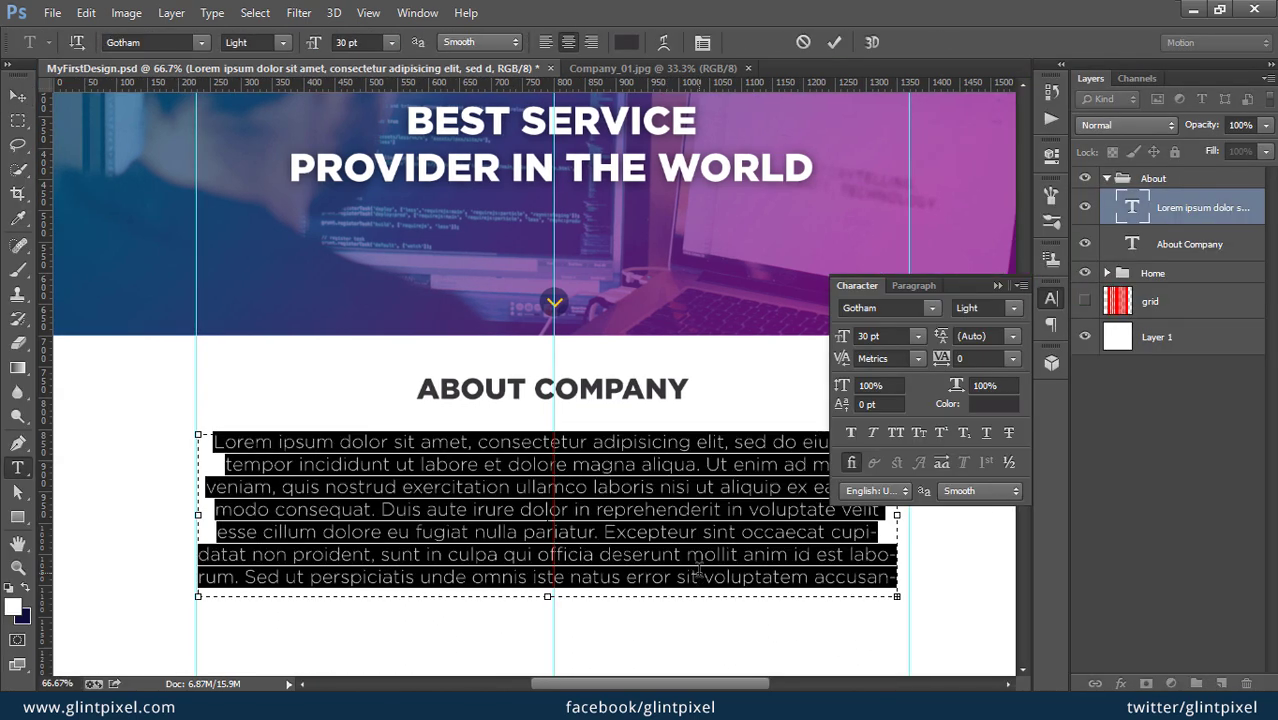
left_click(350, 42)
type("20")
key("Return")
left_click(255, 42)
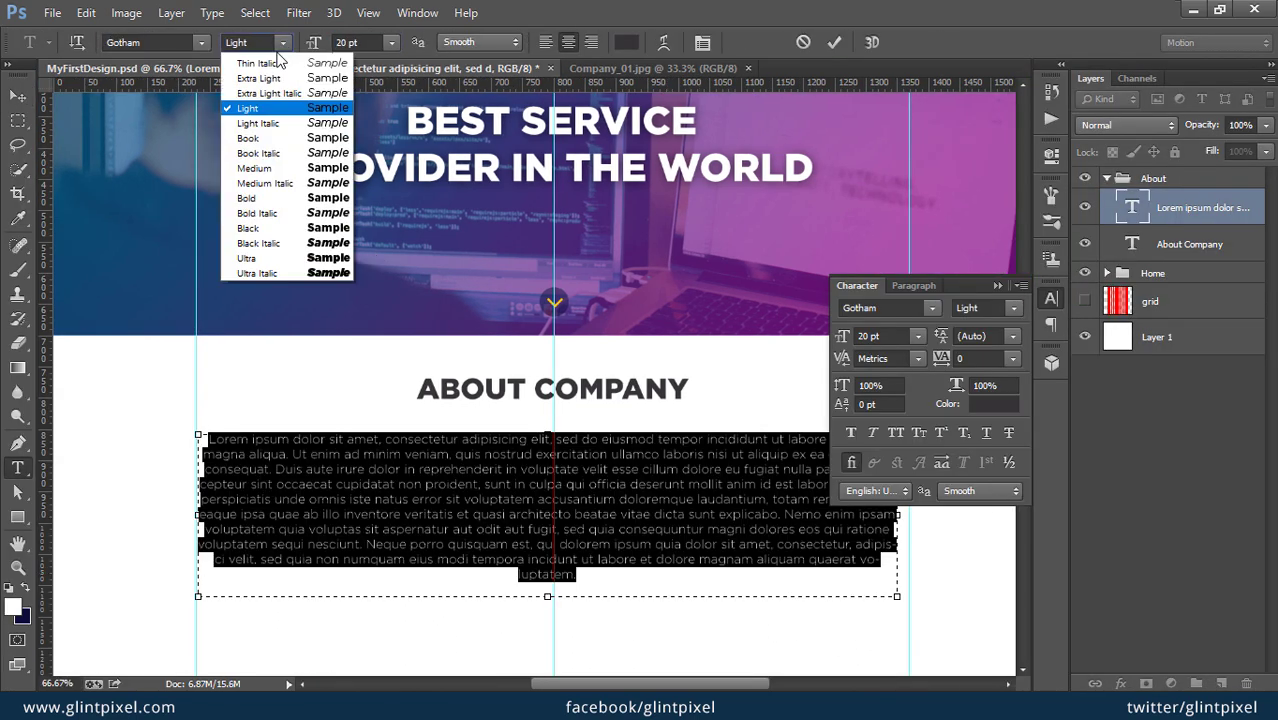
left_click(250, 151)
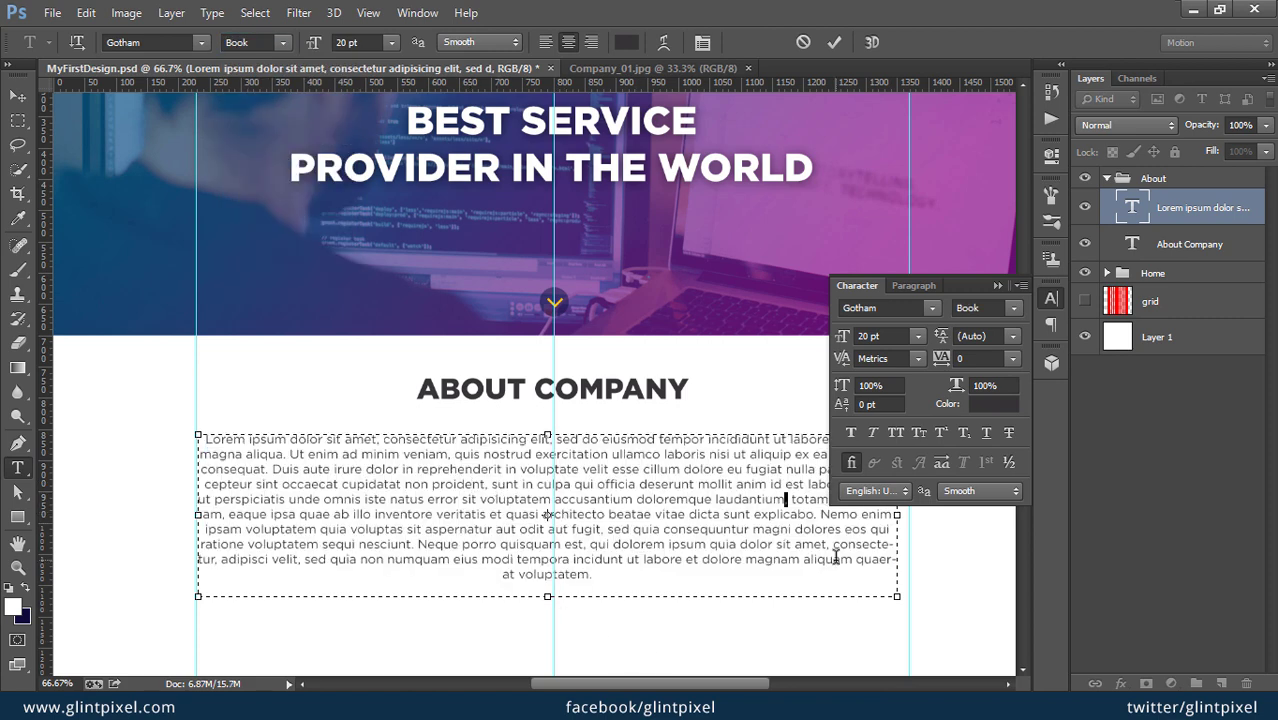
Step: Split the text into two paragraphs before 'Totam'
key("Return")
key("Return")
key("ctrl+Return")
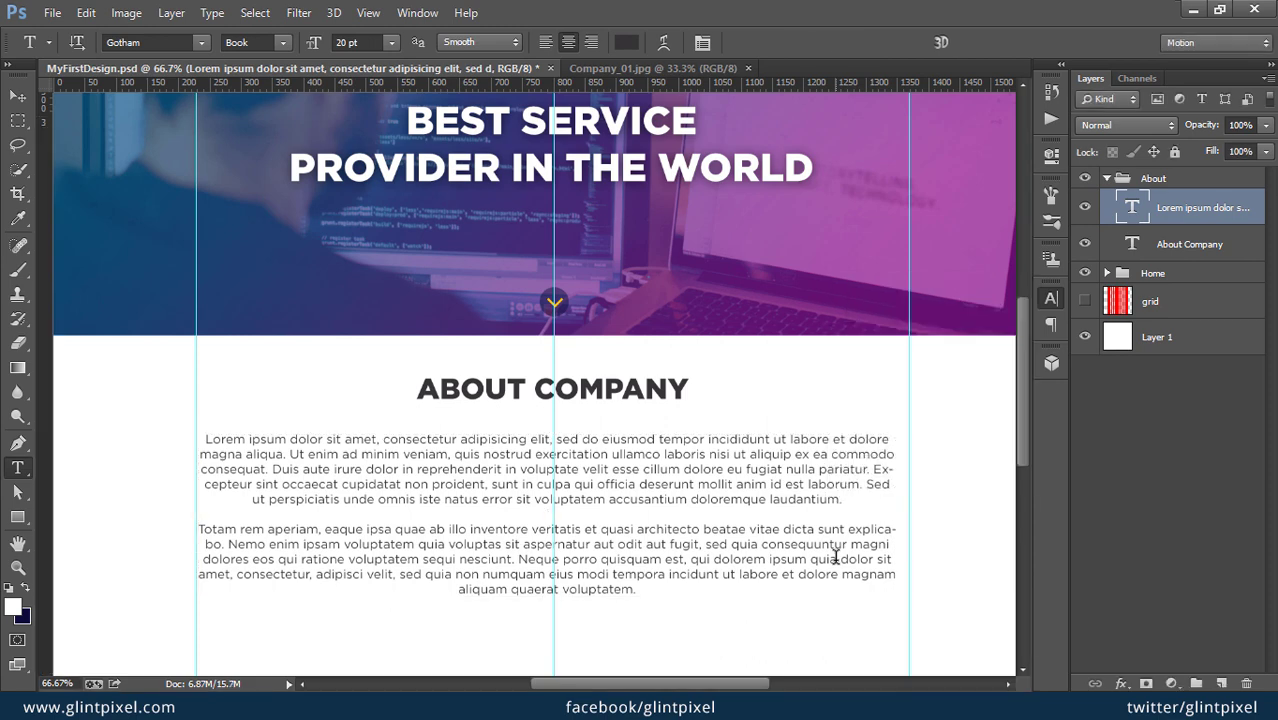
key("Tab")
key("Tab")
key("ctrl+1")
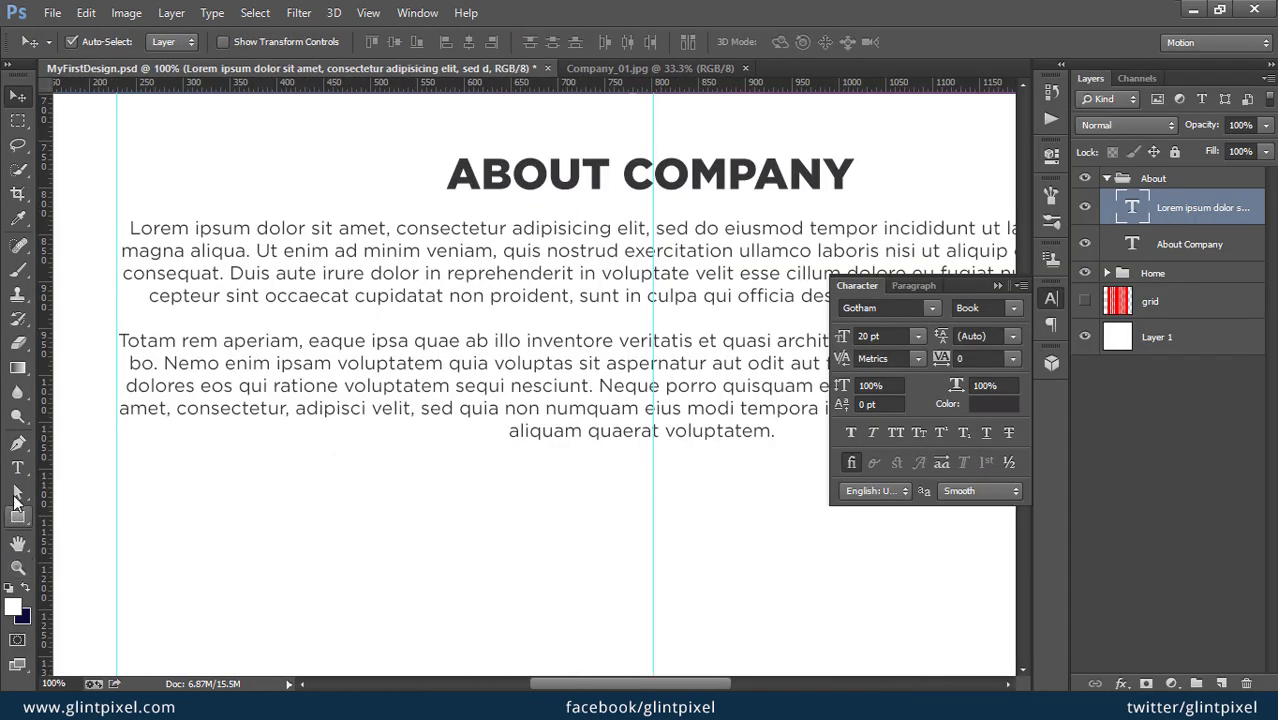
Step: Draw a 287×47 px yellow button below the text with 4 px corner radius
left_click(15, 521)
left_click_drag(422, 502, 400, 505)
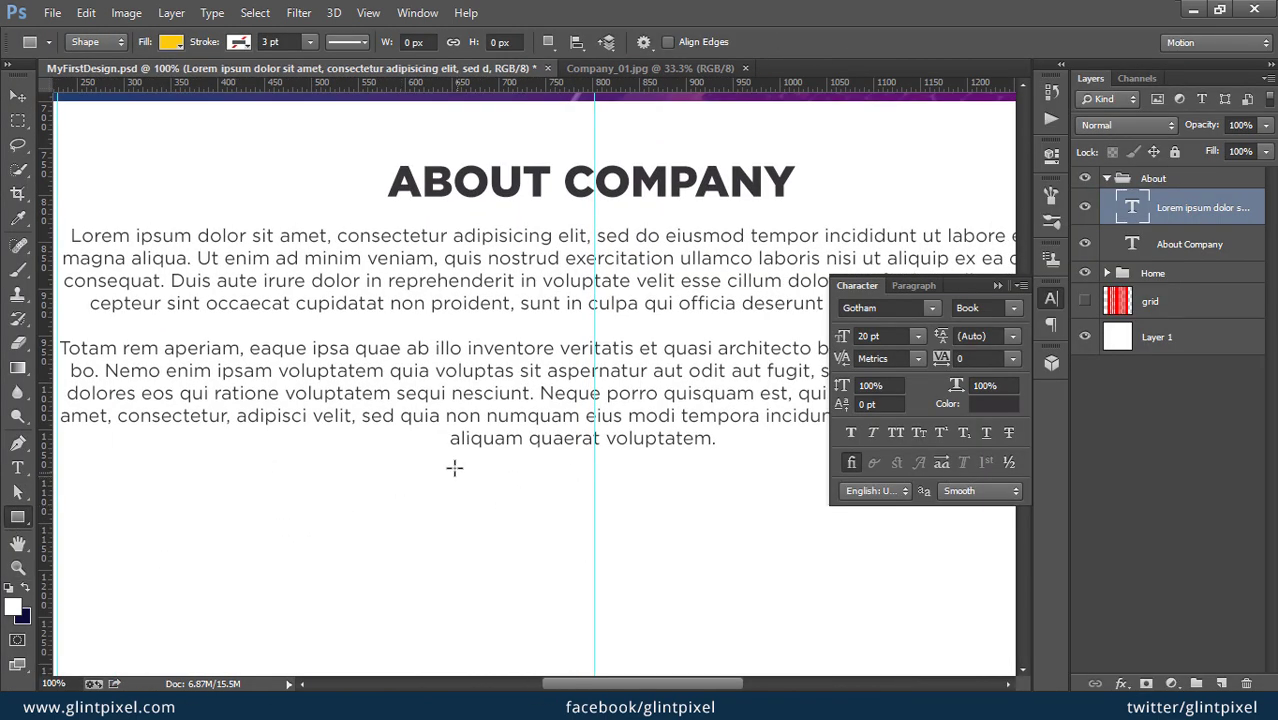
left_click_drag(450, 468, 718, 512)
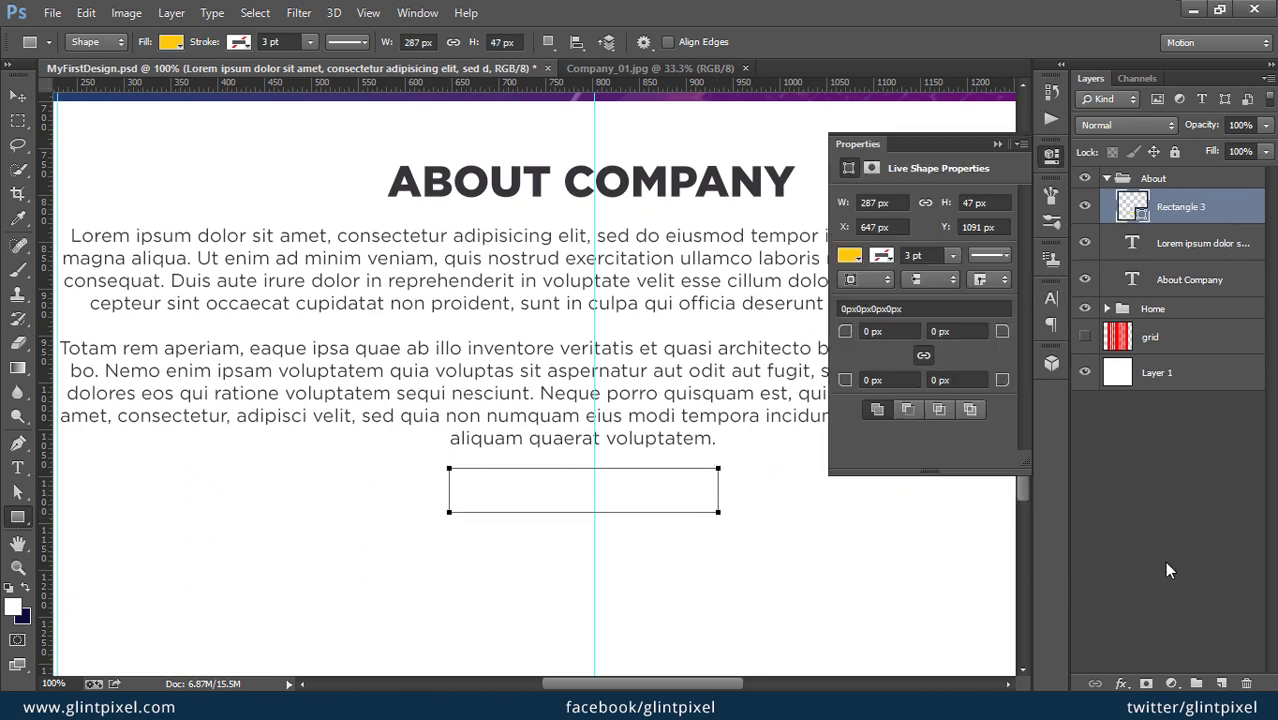
left_click(900, 331)
type("2")
key("Return")
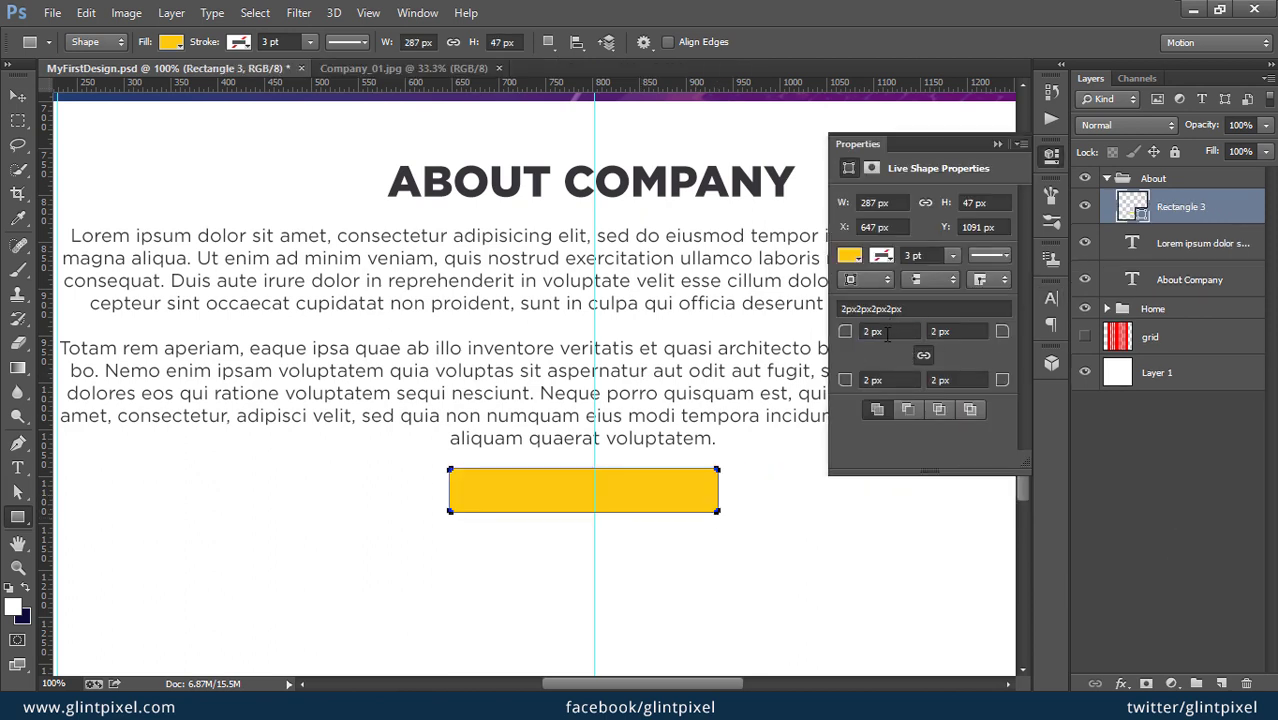
left_click(886, 331)
type("4")
key("Return")
Step: Type the label 'Visti Our Channel' and nudge it onto the yellow button
left_click(17, 467)
left_click(396, 494)
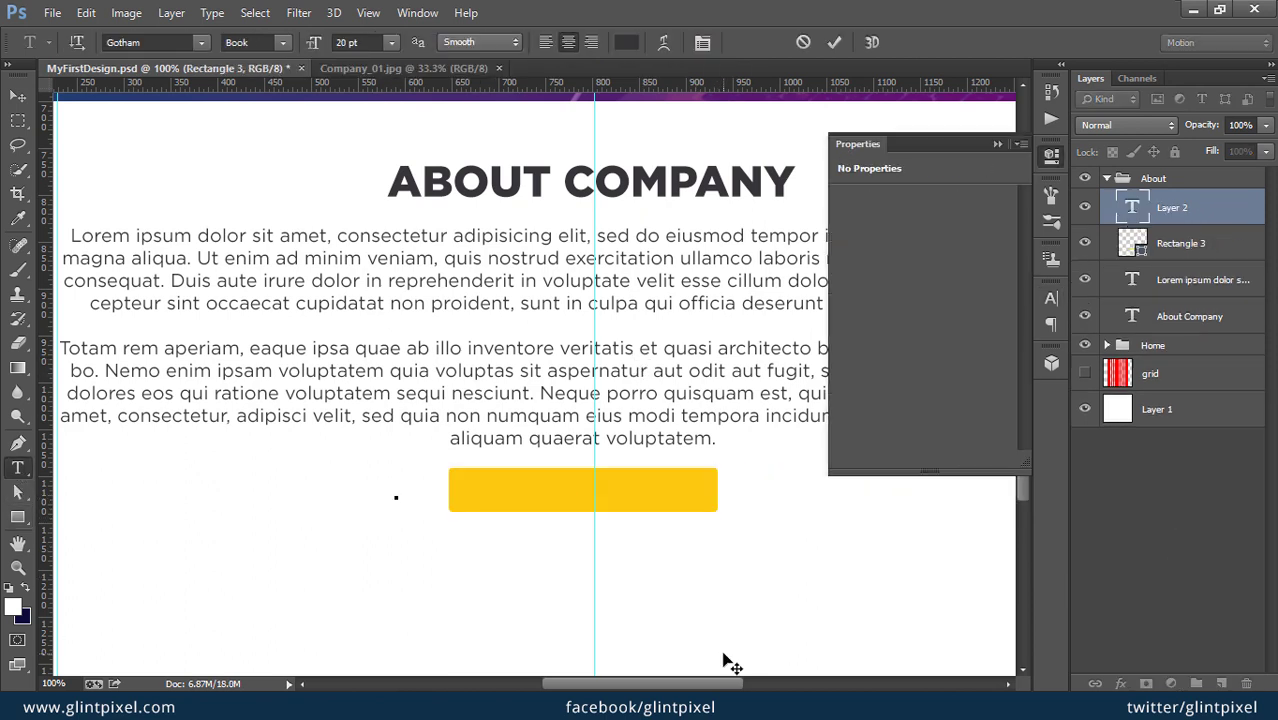
type("Visti Our")
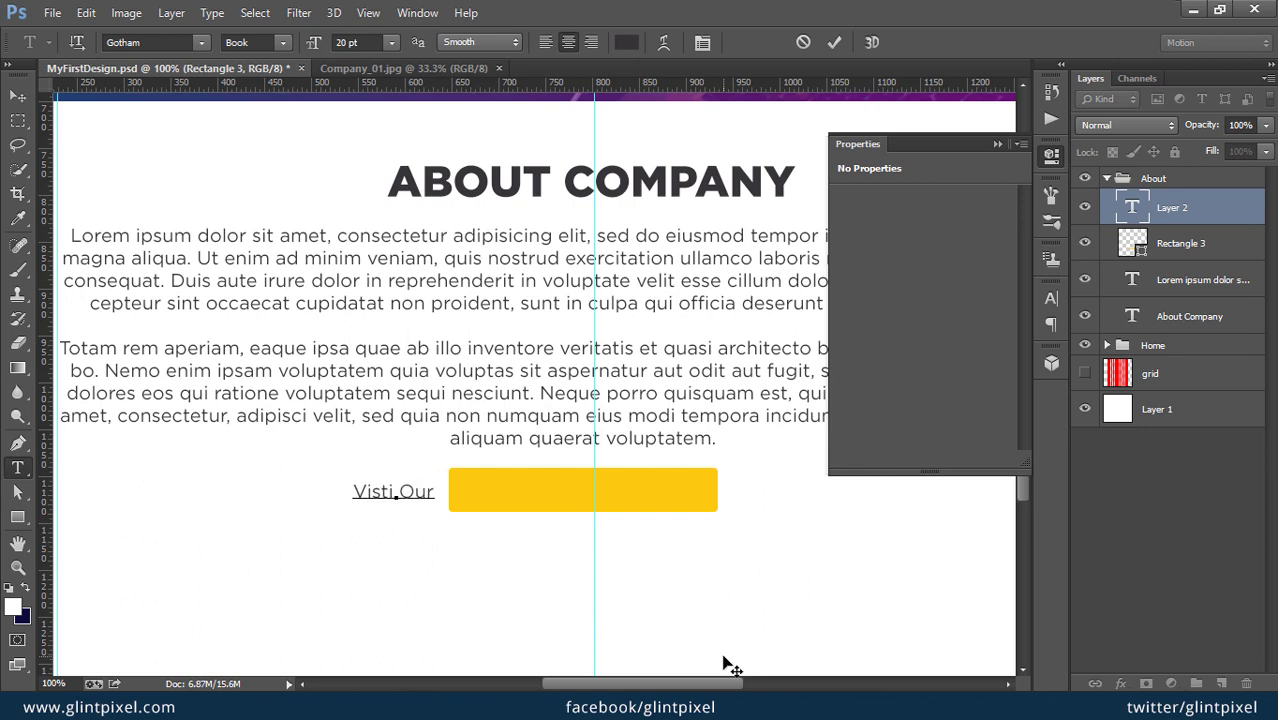
type(" Channel")
key("ctrl+Return")
key("v")
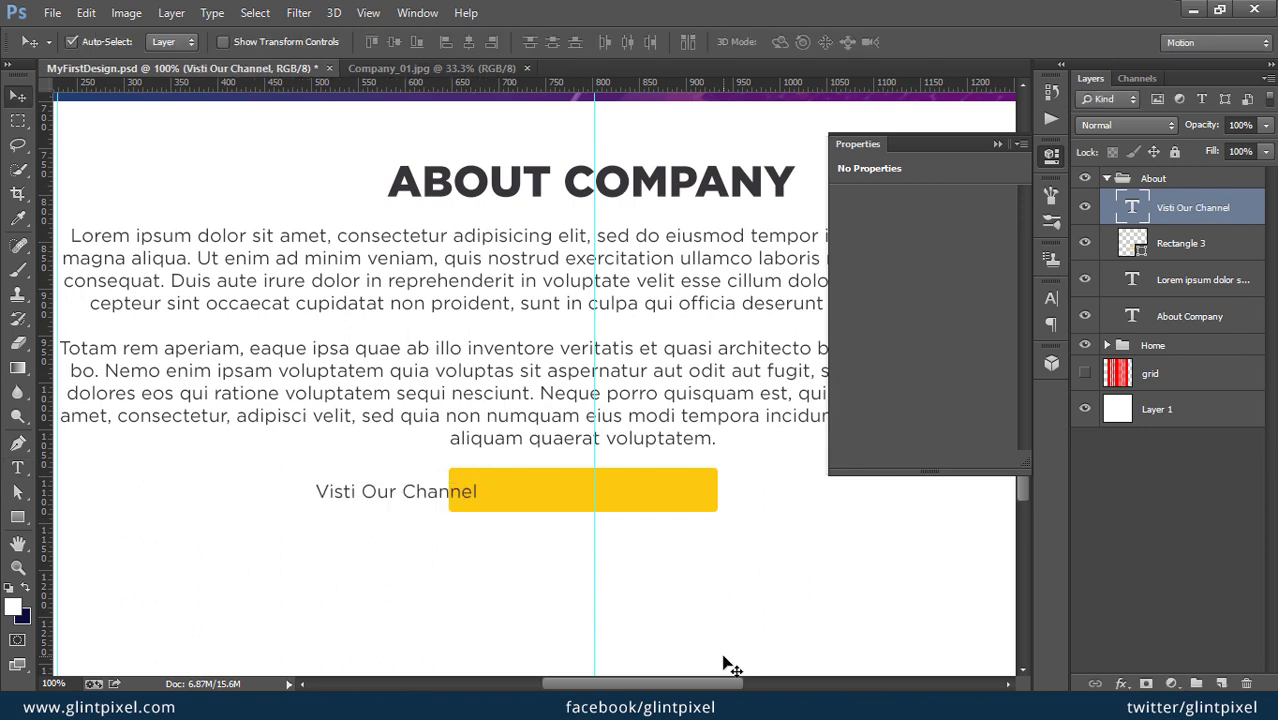
key("shift+Right")
key("shift+Right")
key("shift+Right")
key("shift+Right")
key("shift+Right")
key("shift+Right")
Step: Make the button label bold all caps
key("t")
left_click_drag(685, 491, 480, 491)
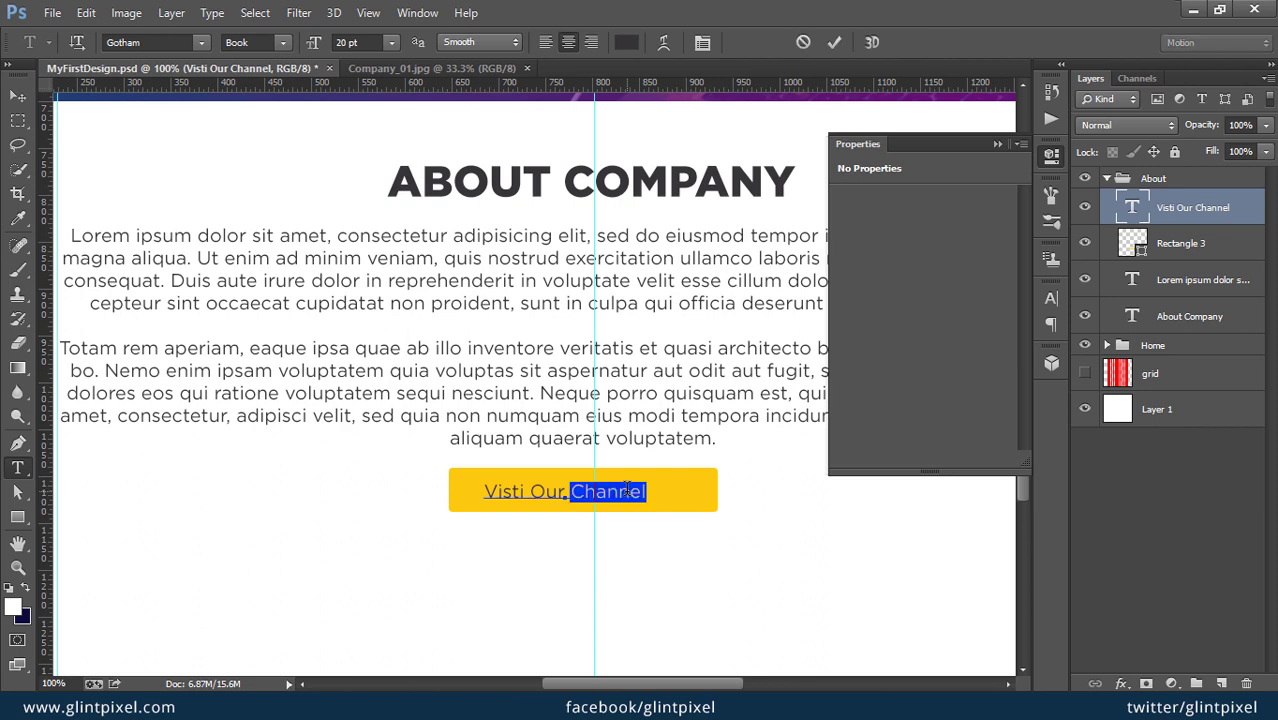
key("ctrl+t")
left_click(895, 432)
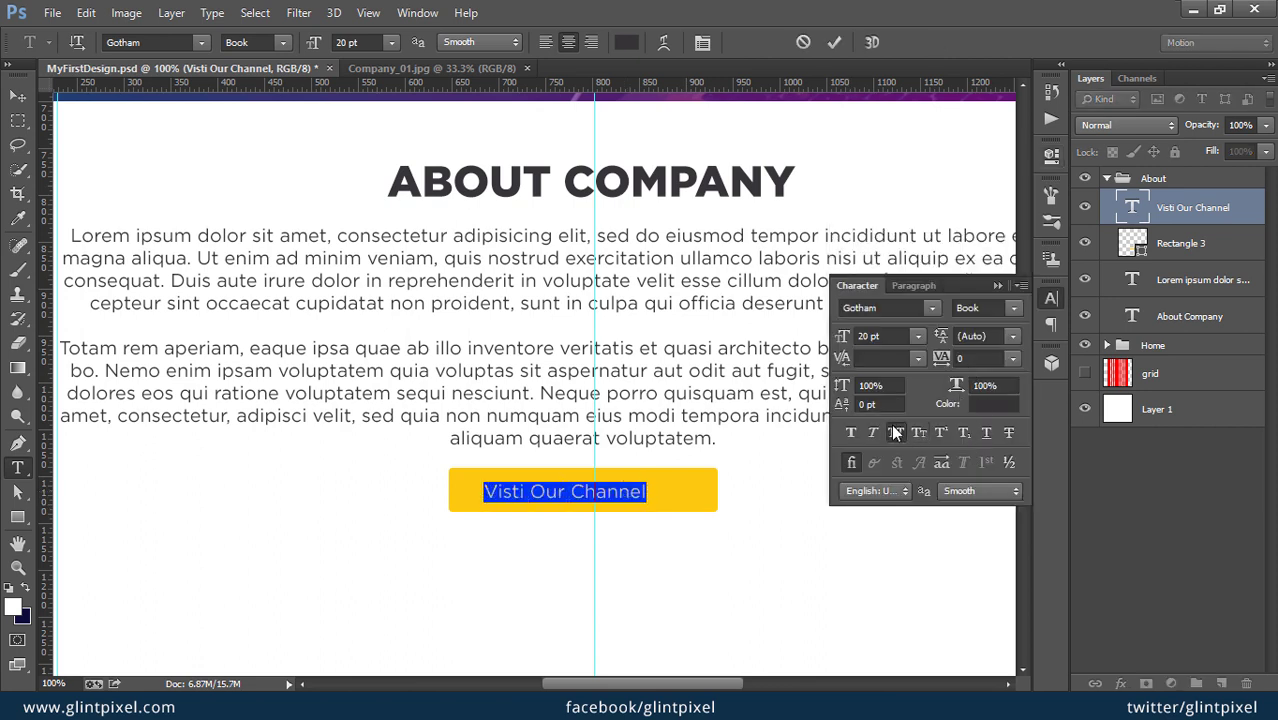
left_click(282, 42)
left_click(246, 211)
key("ctrl+Return")
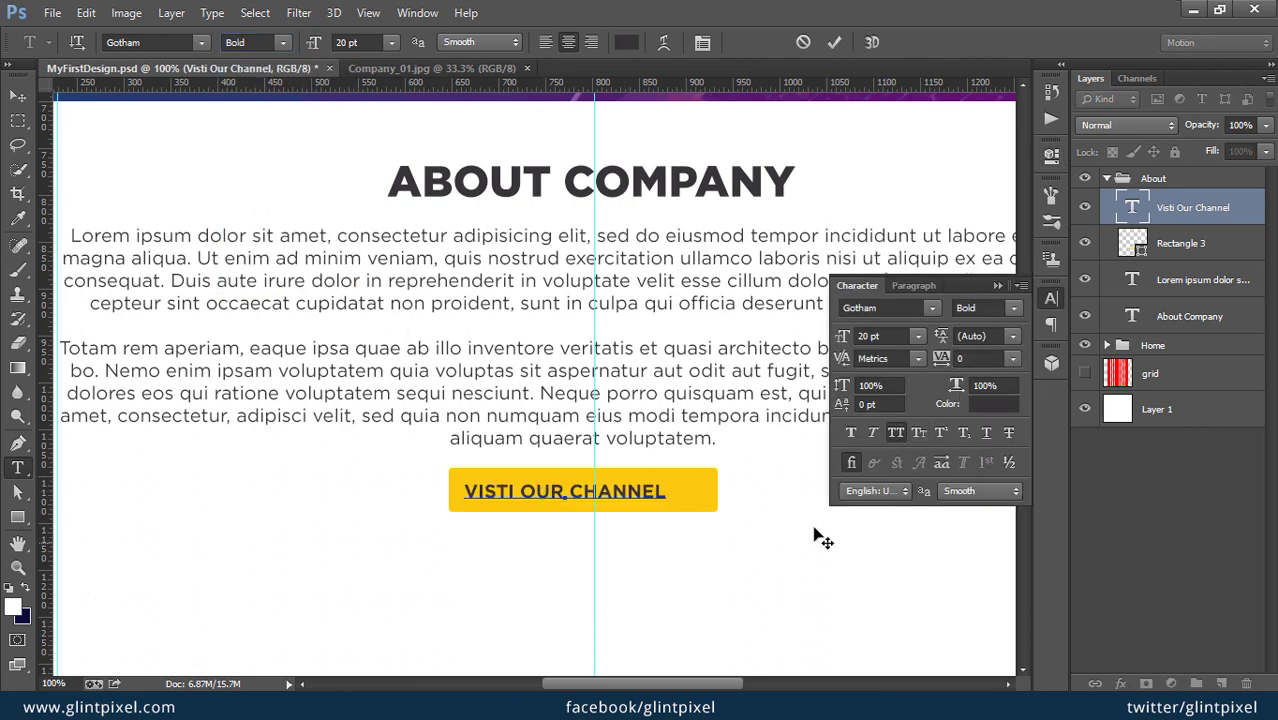
triple_click(556, 497)
left_click(993, 404)
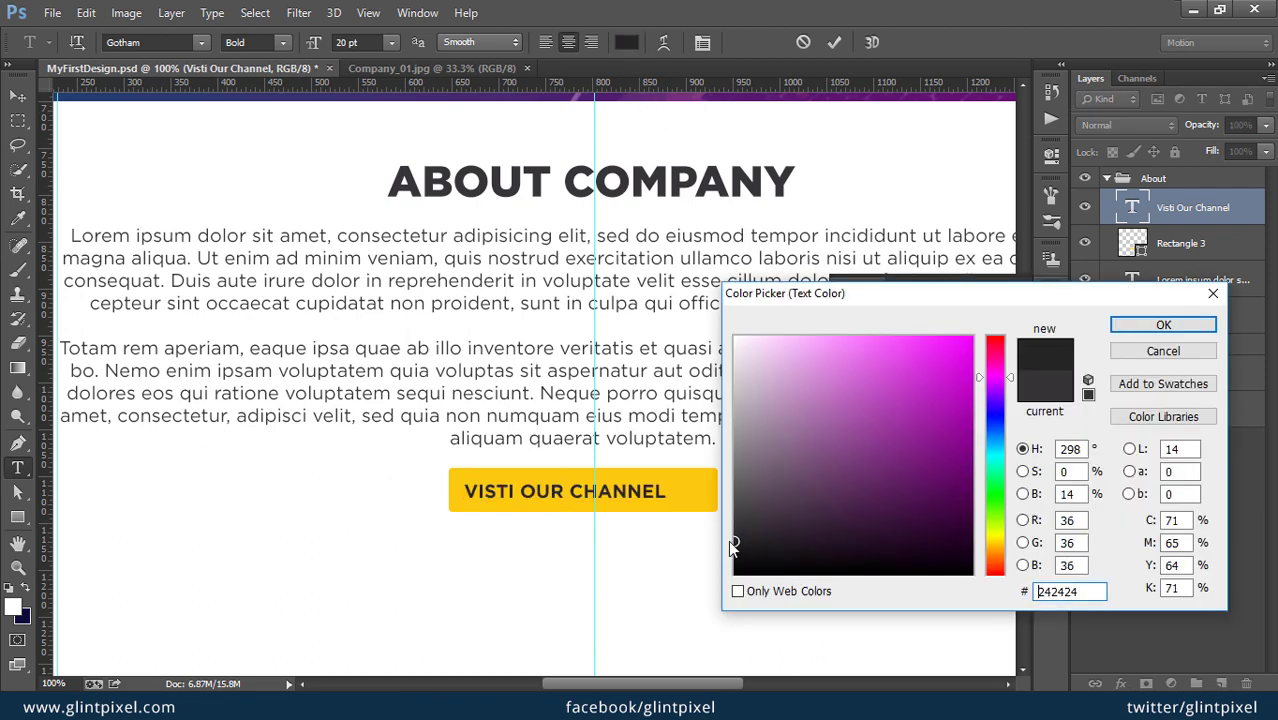
Step: Set the button label colour to white
left_click(810, 394)
left_click(736, 338)
left_click(1163, 325)
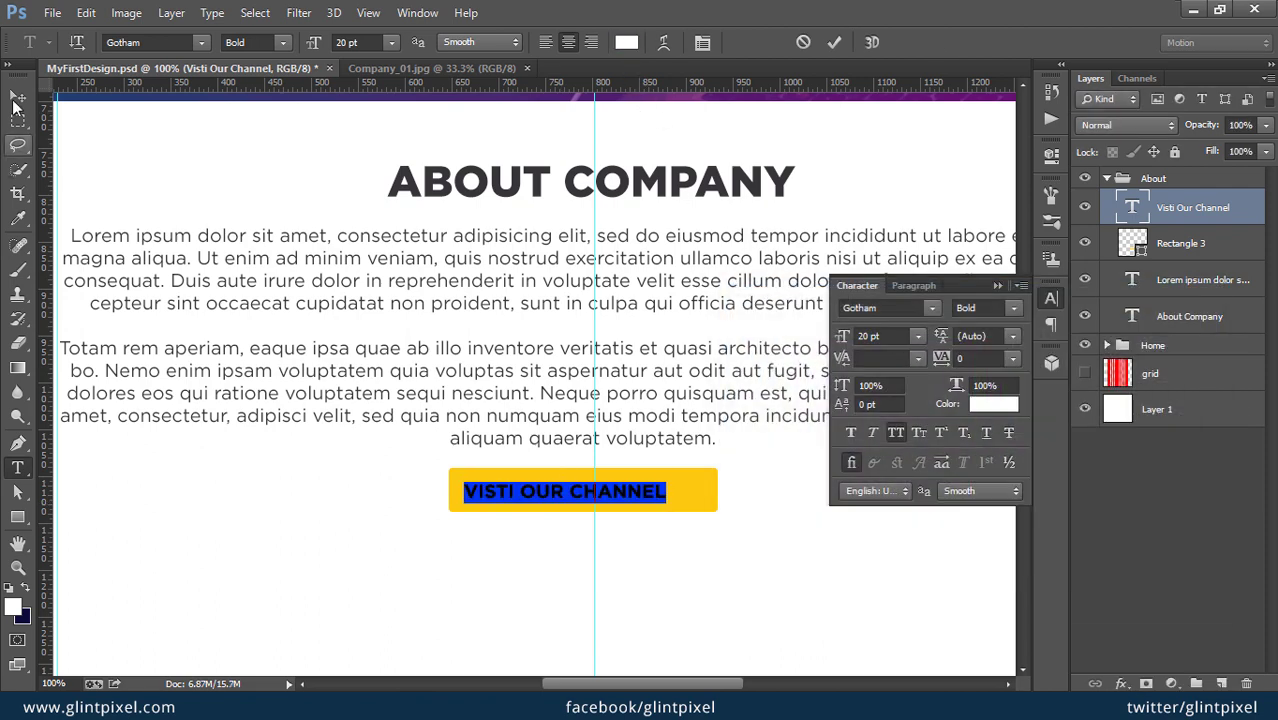
key("ctrl+Return")
Step: Fill the button rectangle with a darker purple sampled from the hero banner
key("v")
left_click(650, 508)
key("alt+BackSpace")
scroll(342, 541, "up", 5)
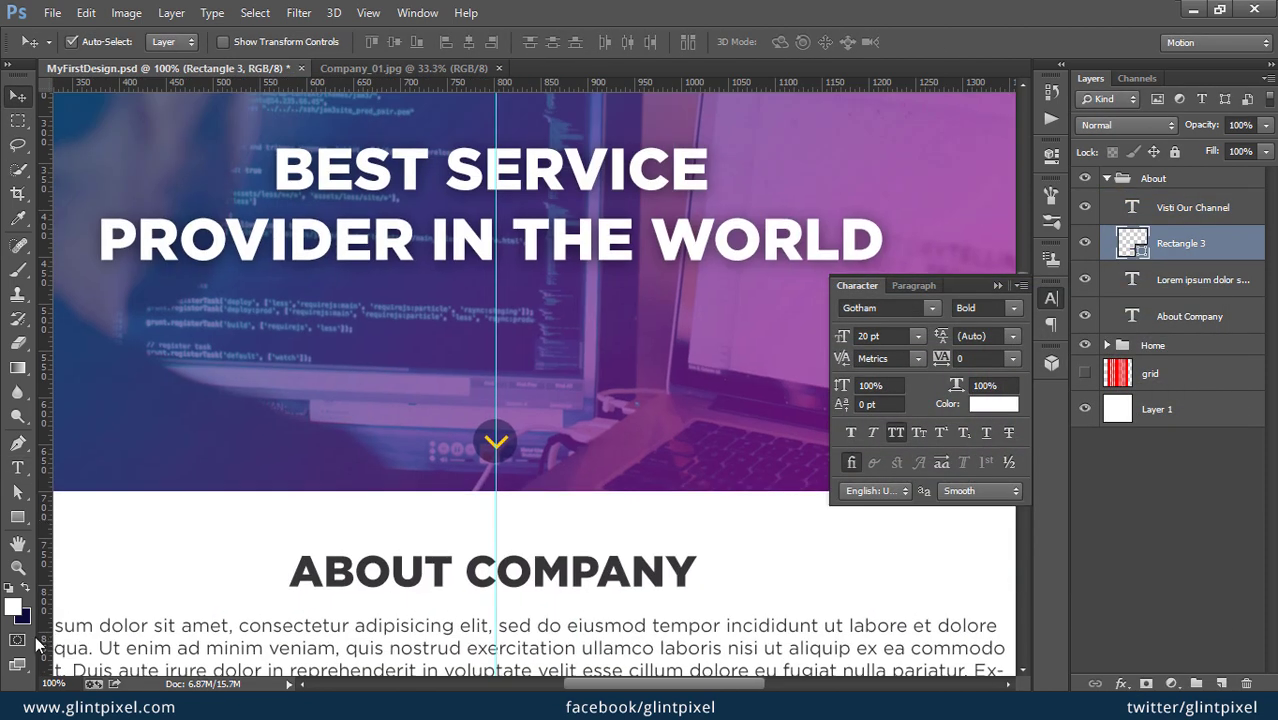
key("i")
left_click(22, 614)
left_click(703, 376)
left_click(947, 462)
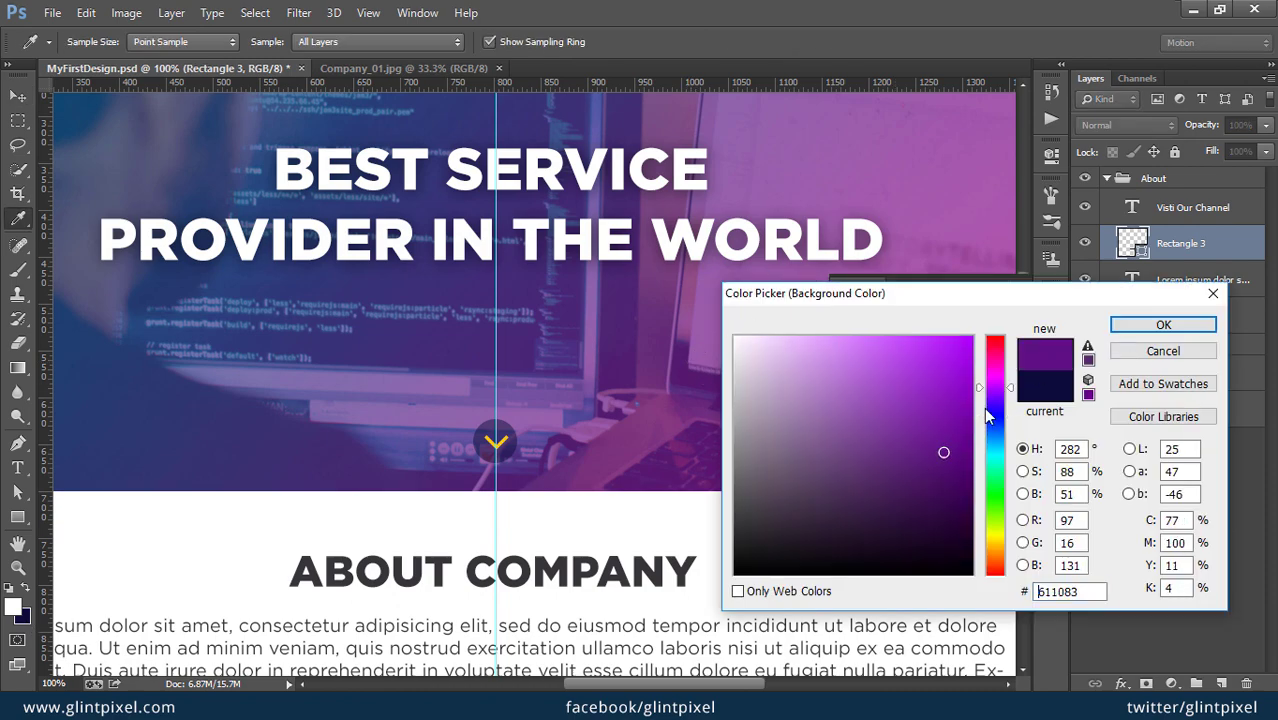
left_click(944, 435)
left_click(1163, 325)
key("v")
scroll(580, 326, "down", 5)
key("ctrl+BackSpace")
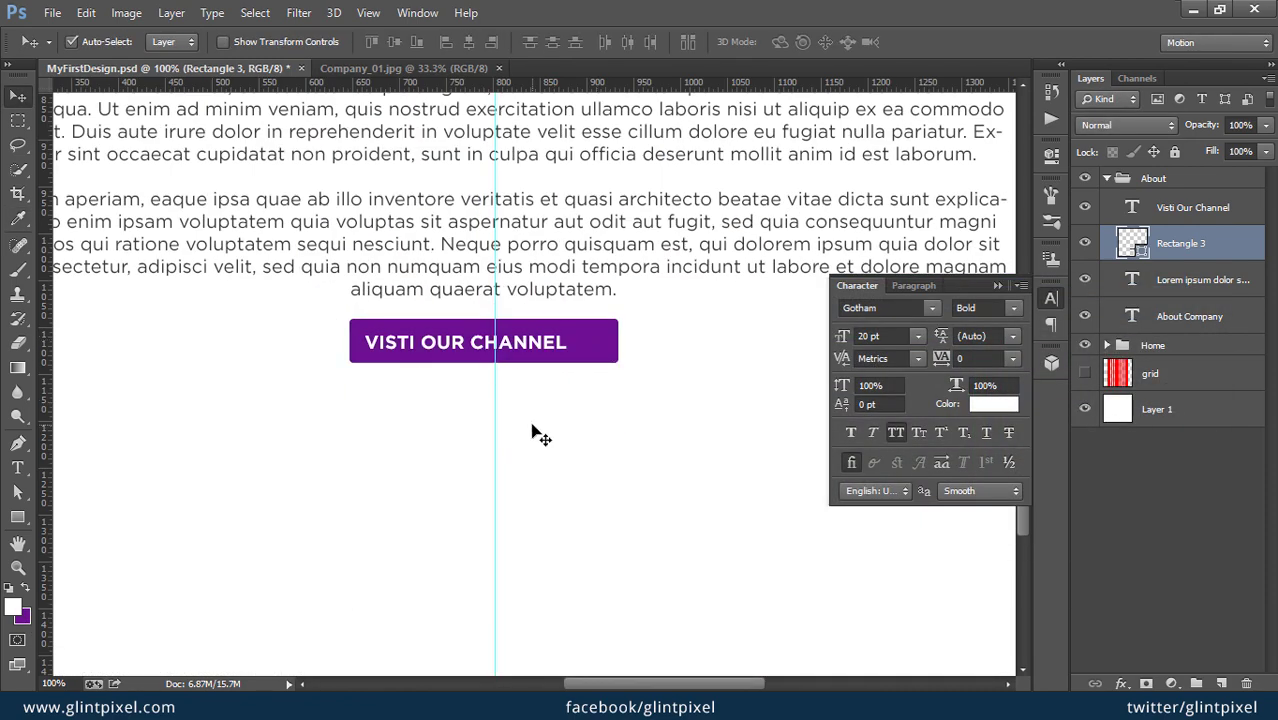
Step: Centre the label on the purple button
left_click(588, 340, "shift")
left_click(444, 42)
key("ctrl+t")
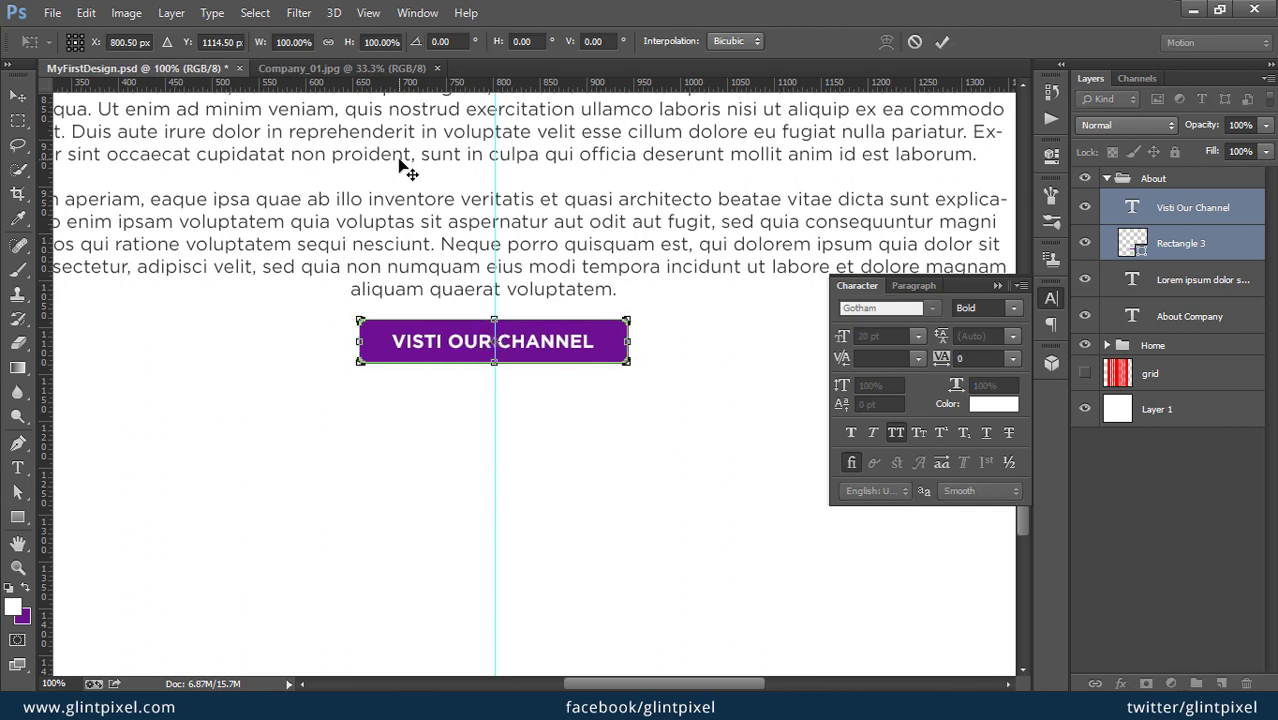
key("Return")
key("ctrl+minus")
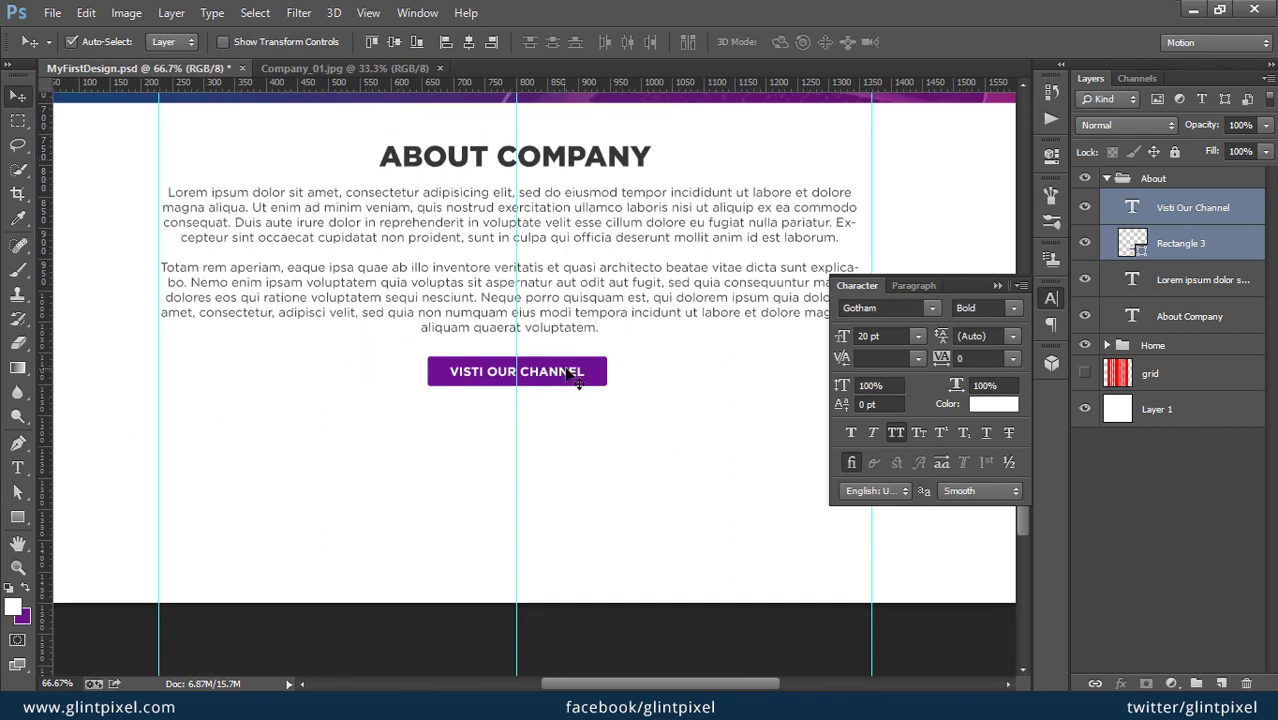
Step: Correct the label's misspelling 'Visti' to 'VISIT'
key("t")
left_click(482, 371)
key("Left")
type("I")
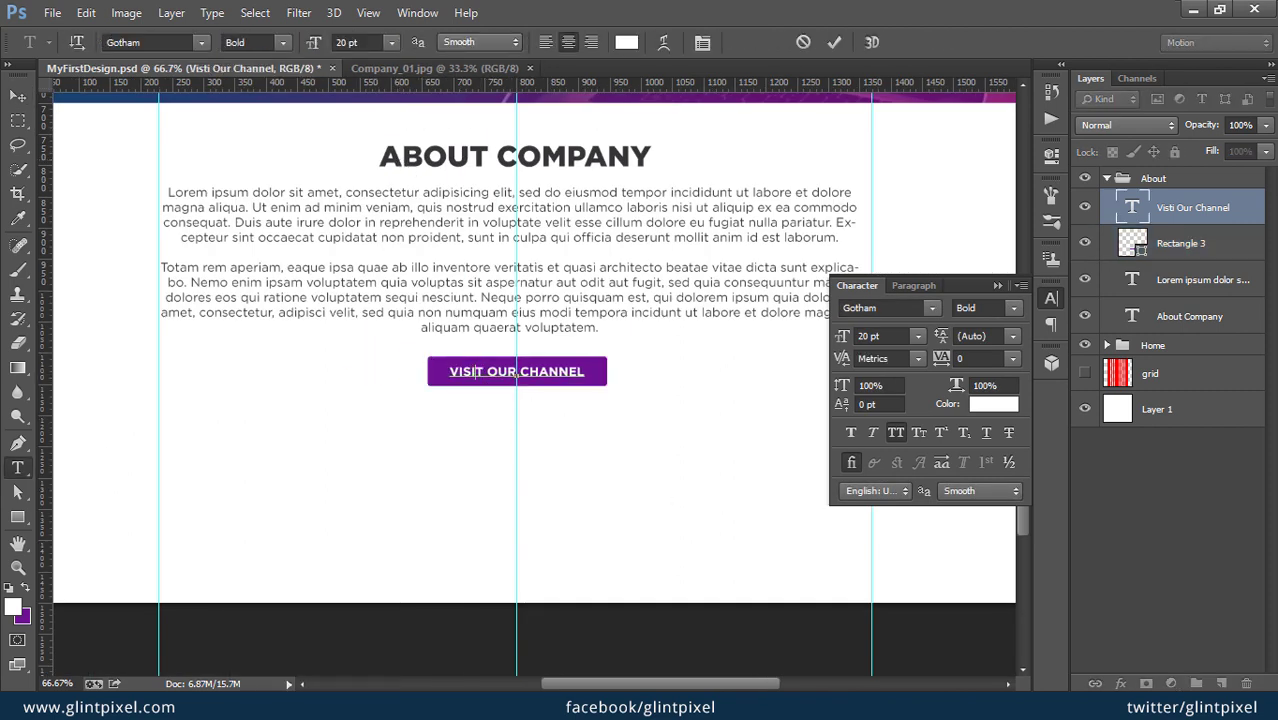
key("ctrl+Return")
key("v")
scroll(681, 336, "up", 3)
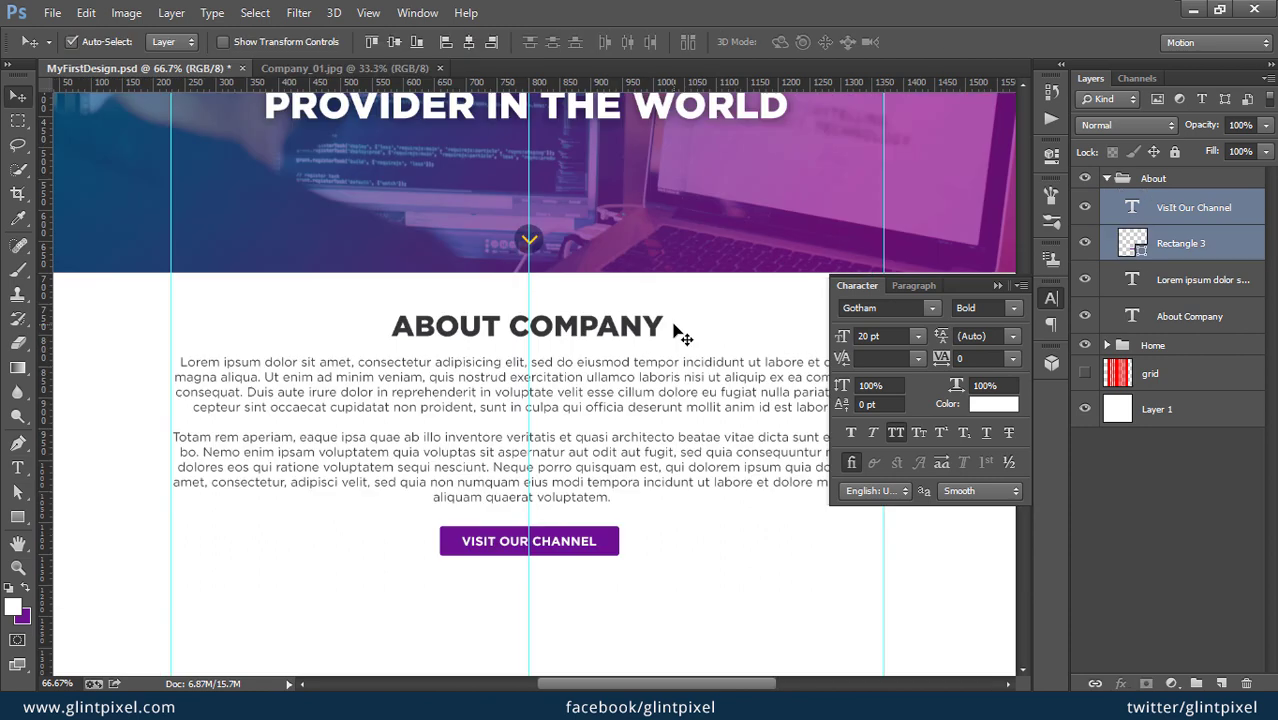
Step: Collapse the About group and duplicate it
mouse_move(733, 243)
left_mouse_down()
mouse_move(657, 485)
mouse_move(719, 214)
left_mouse_up()
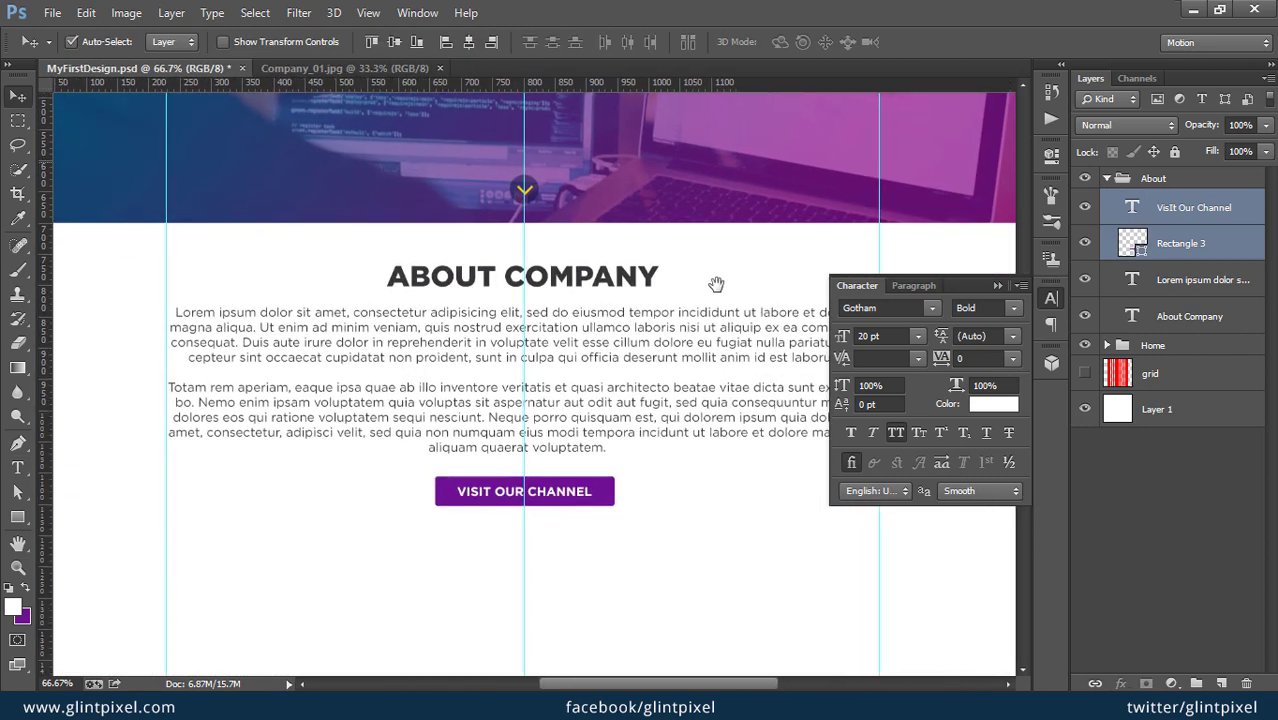
left_click(1107, 177)
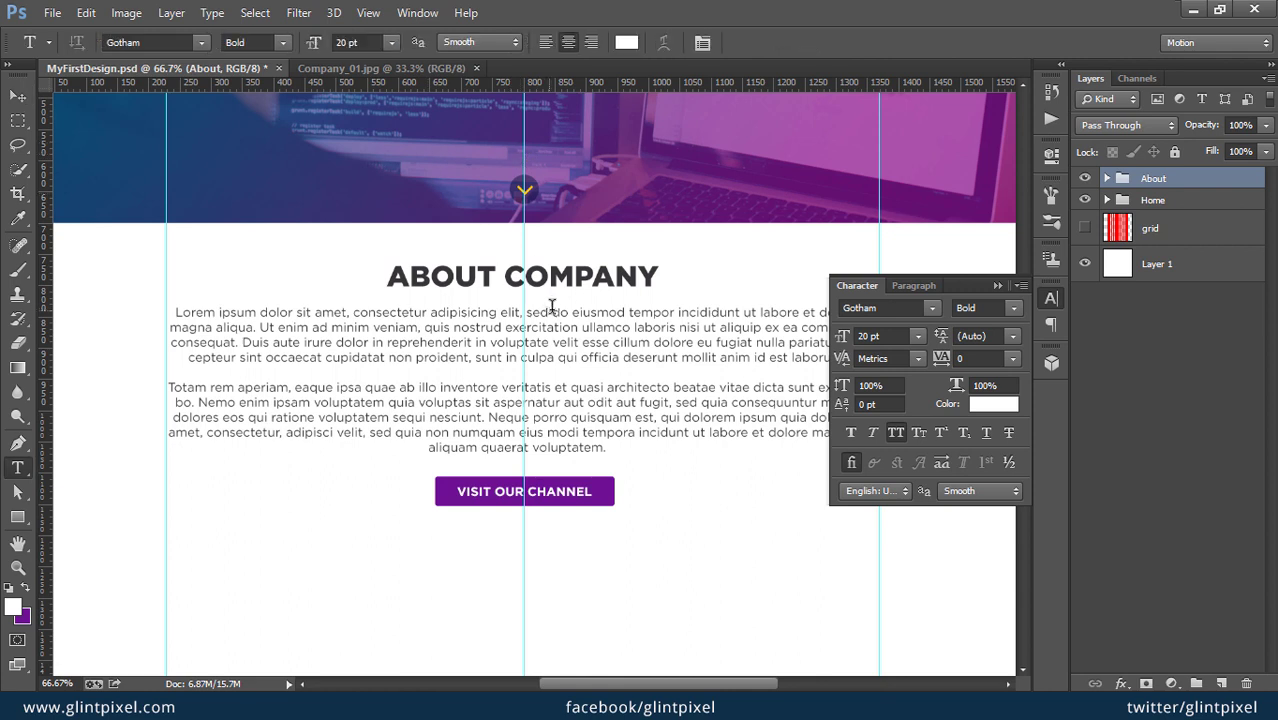
left_click(522, 275)
left_click(1107, 177)
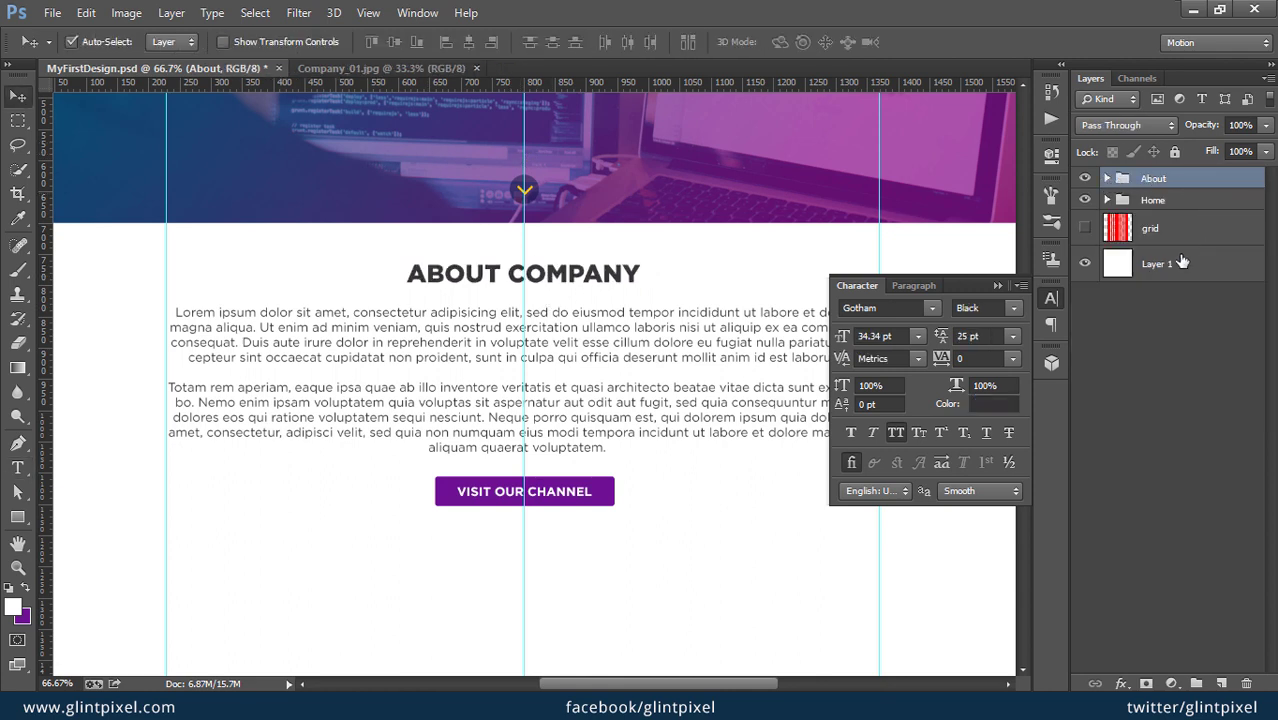
key("ctrl+j")
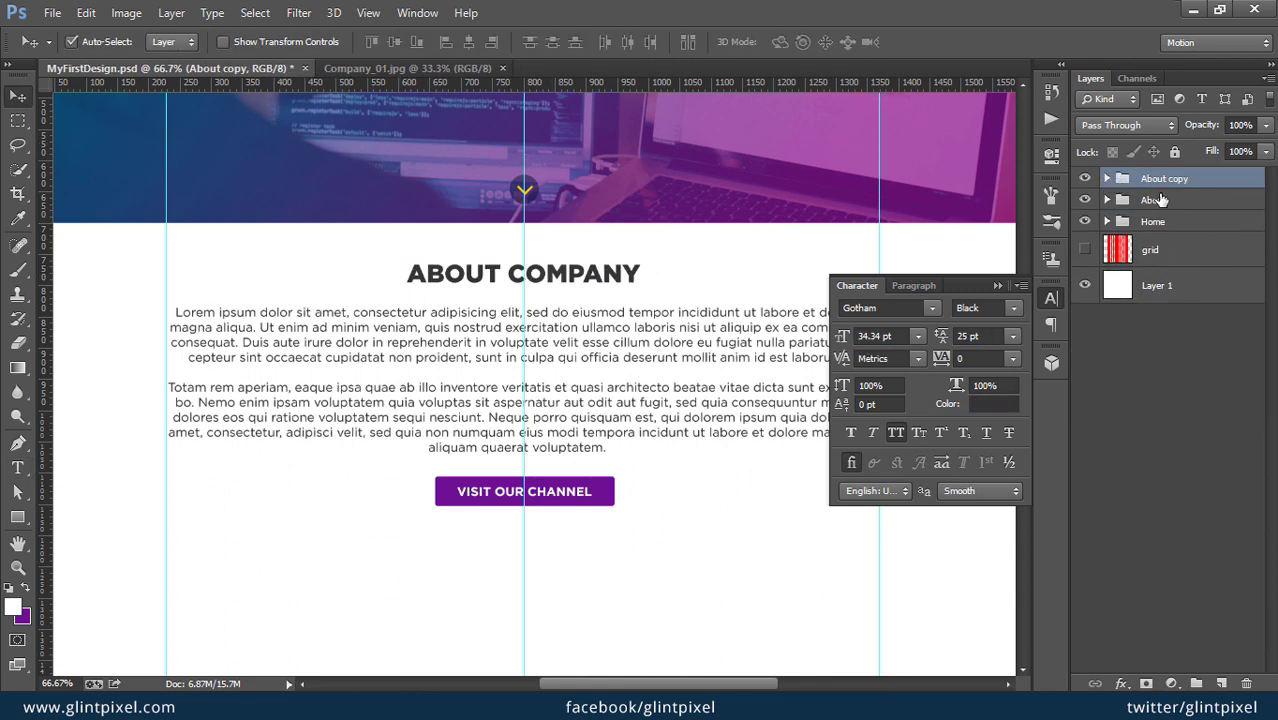
Step: Rename the copied group 'Services' and lock the Home group
double_click(1159, 180)
type("Servi")
type("ces")
key("Return")
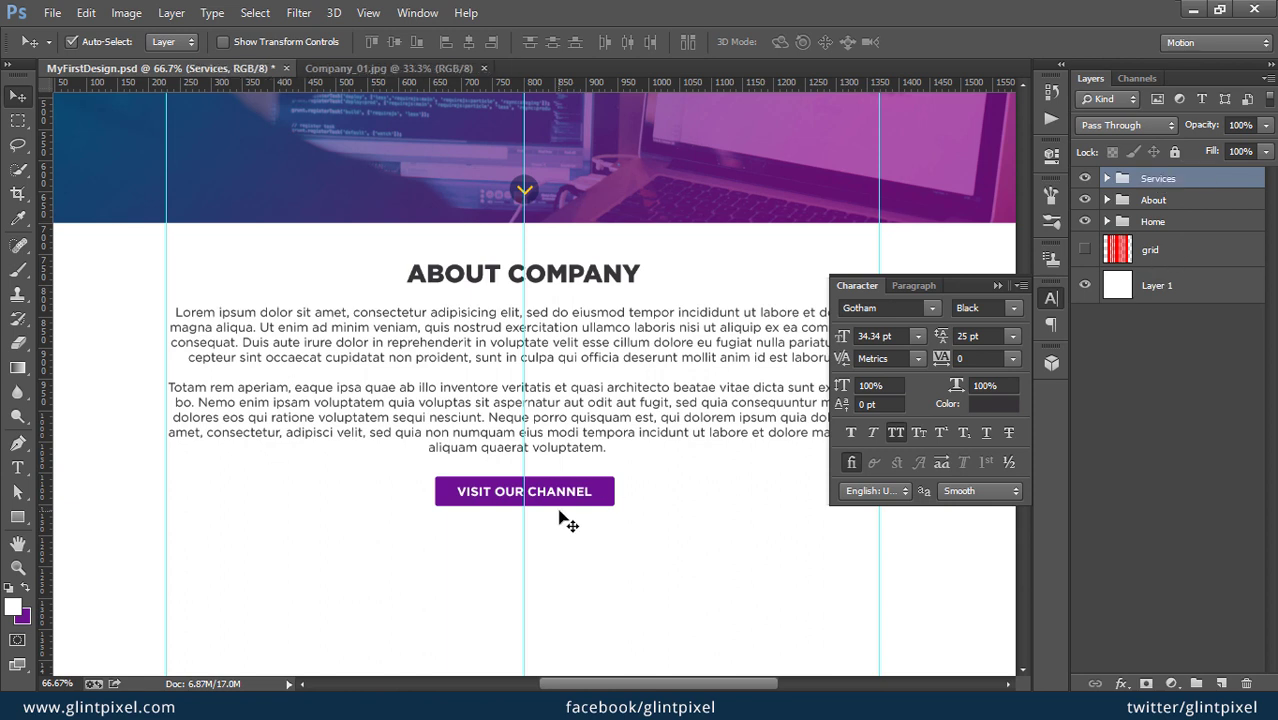
left_click(1191, 228)
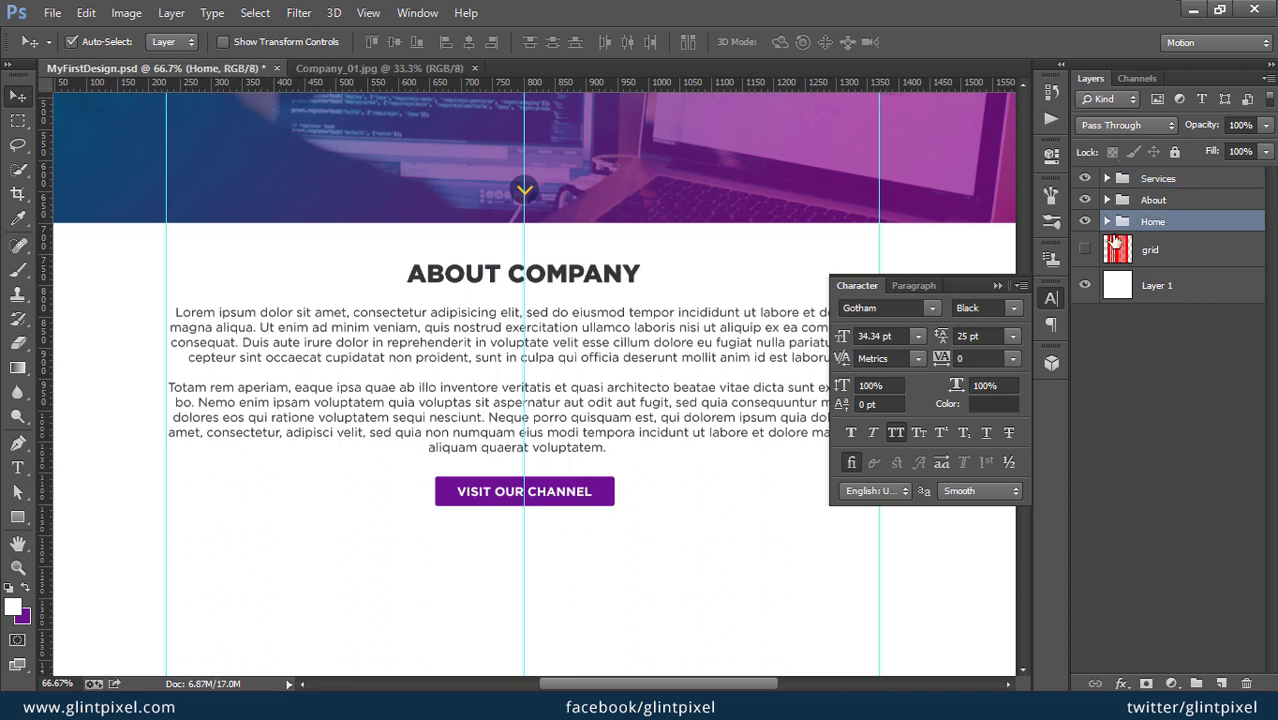
left_click(1175, 152)
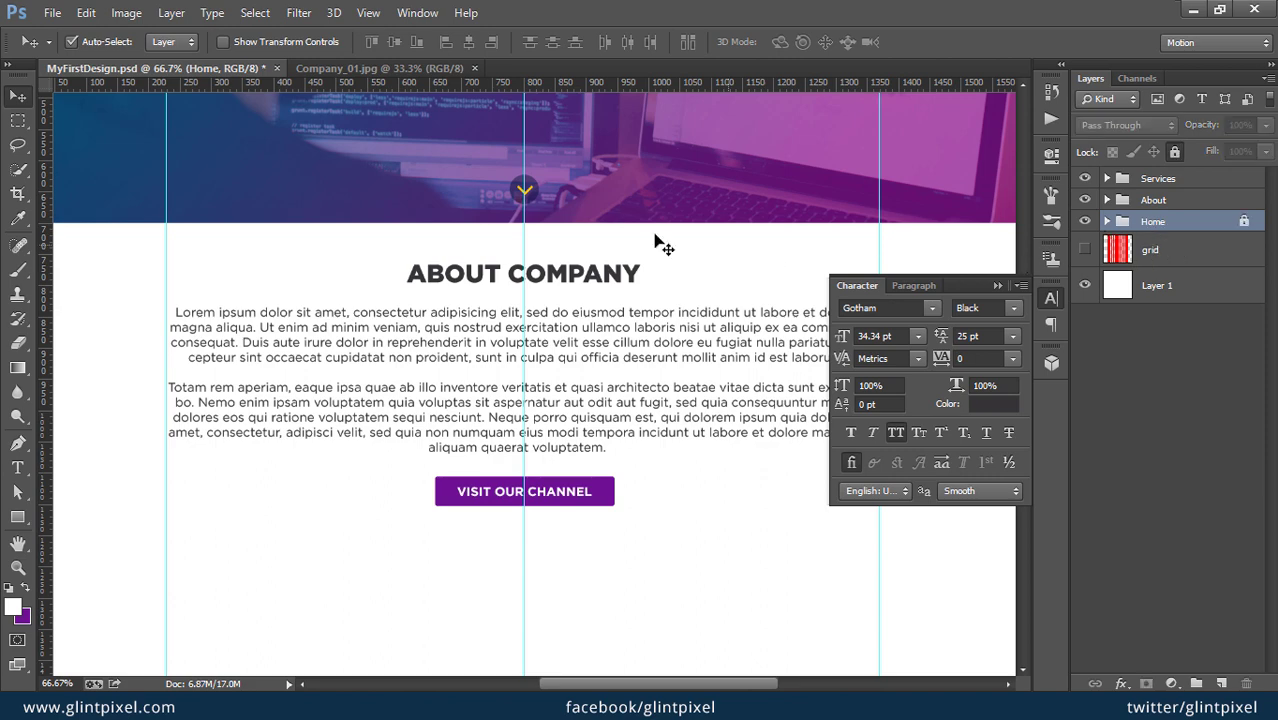
Step: Extend the canvas downward to about 2904 px tall
key("ctrl+alt+t")
left_click_drag(565, 345, 640, 383)
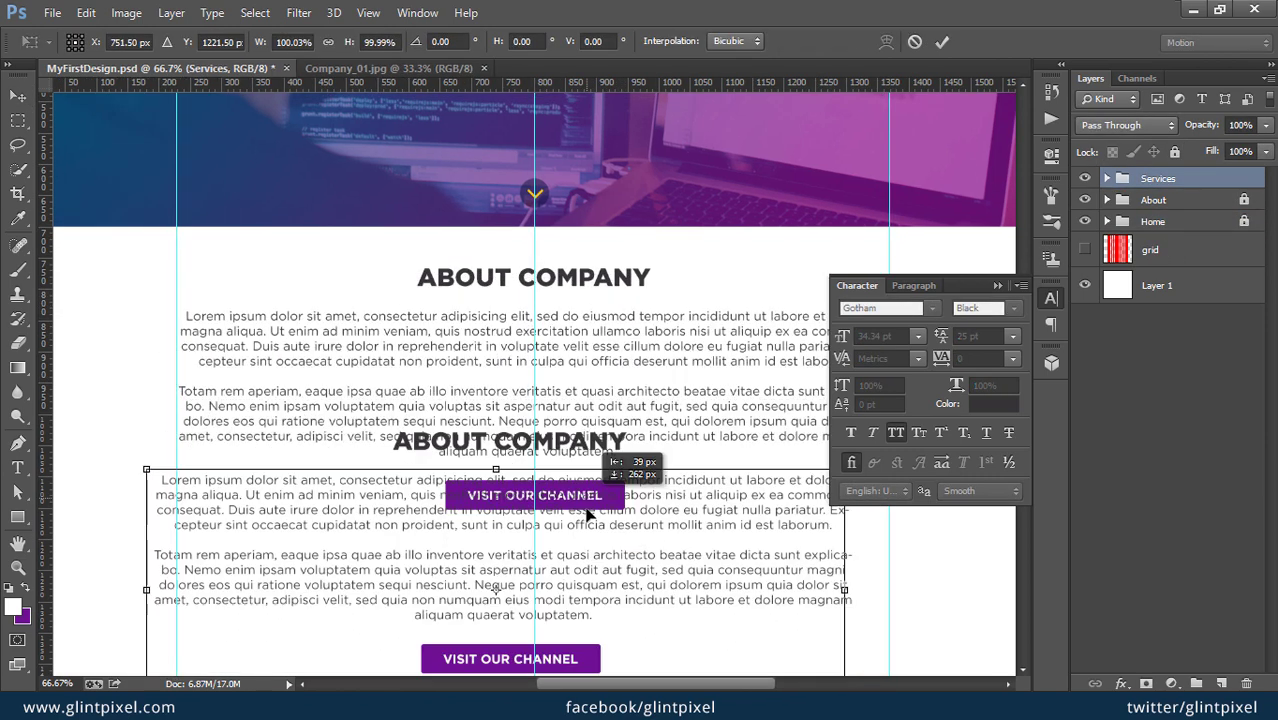
key("Escape")
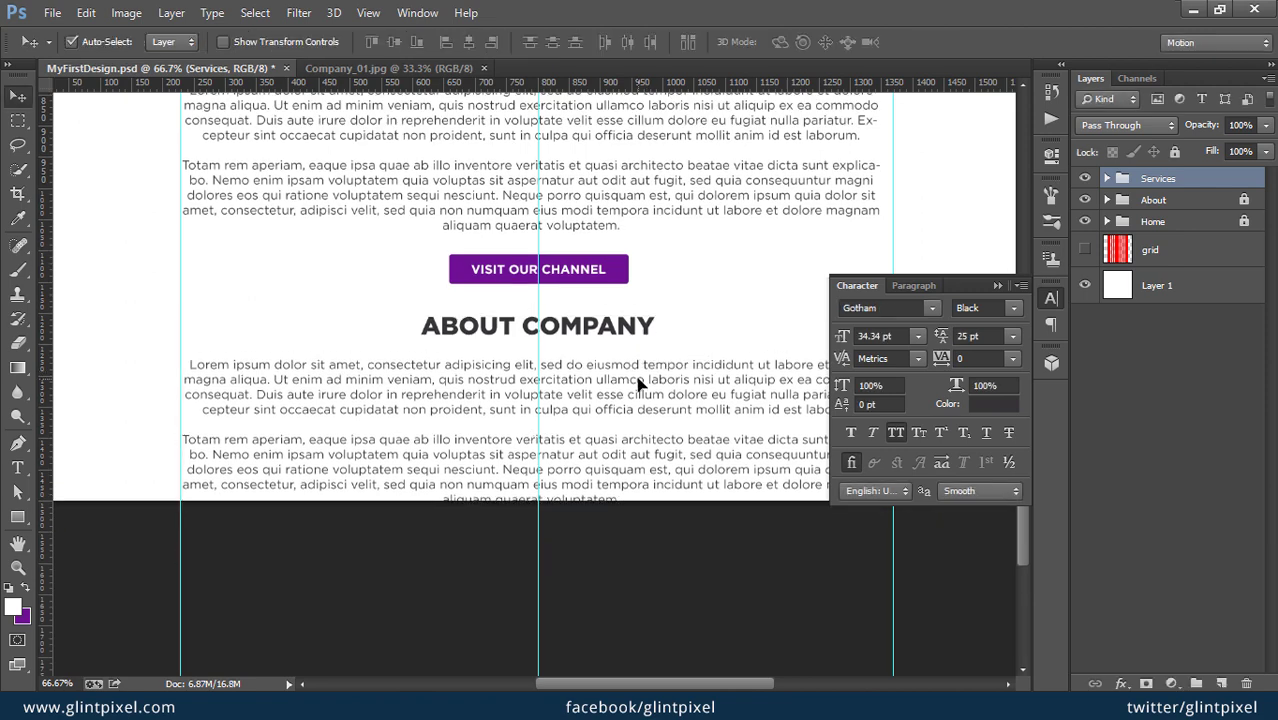
key("c")
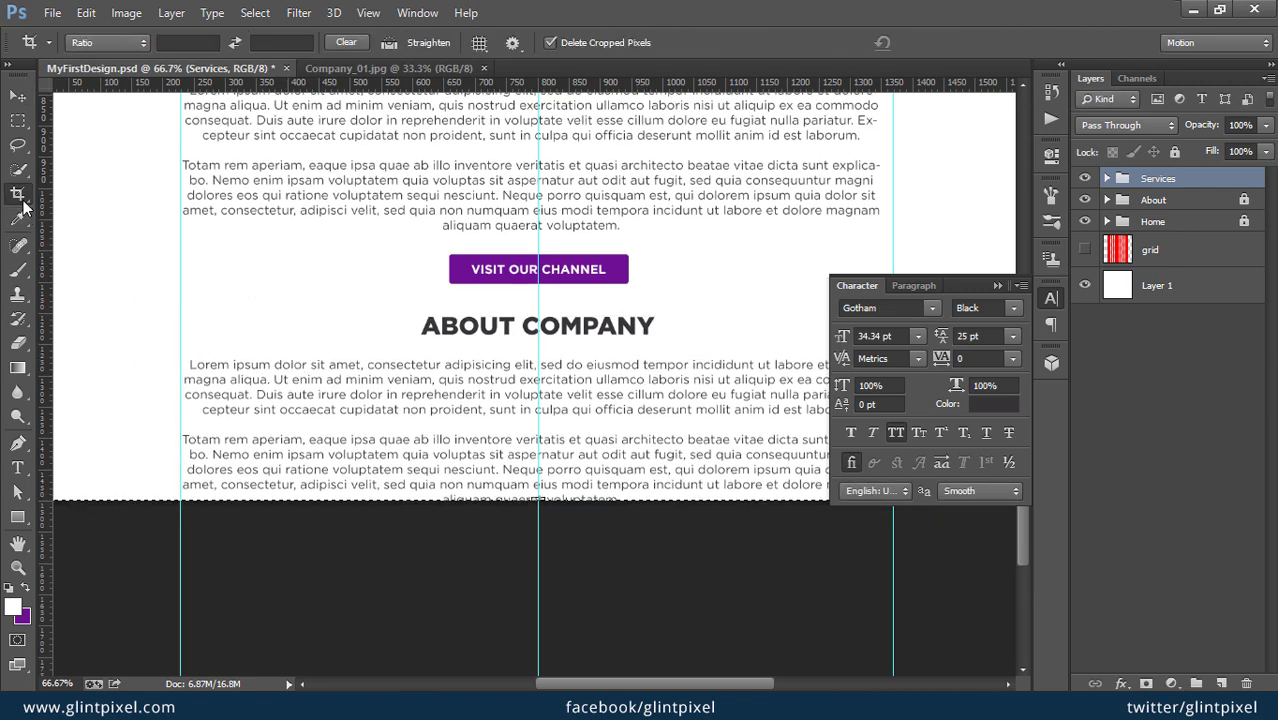
left_click_drag(538, 499, 537, 660)
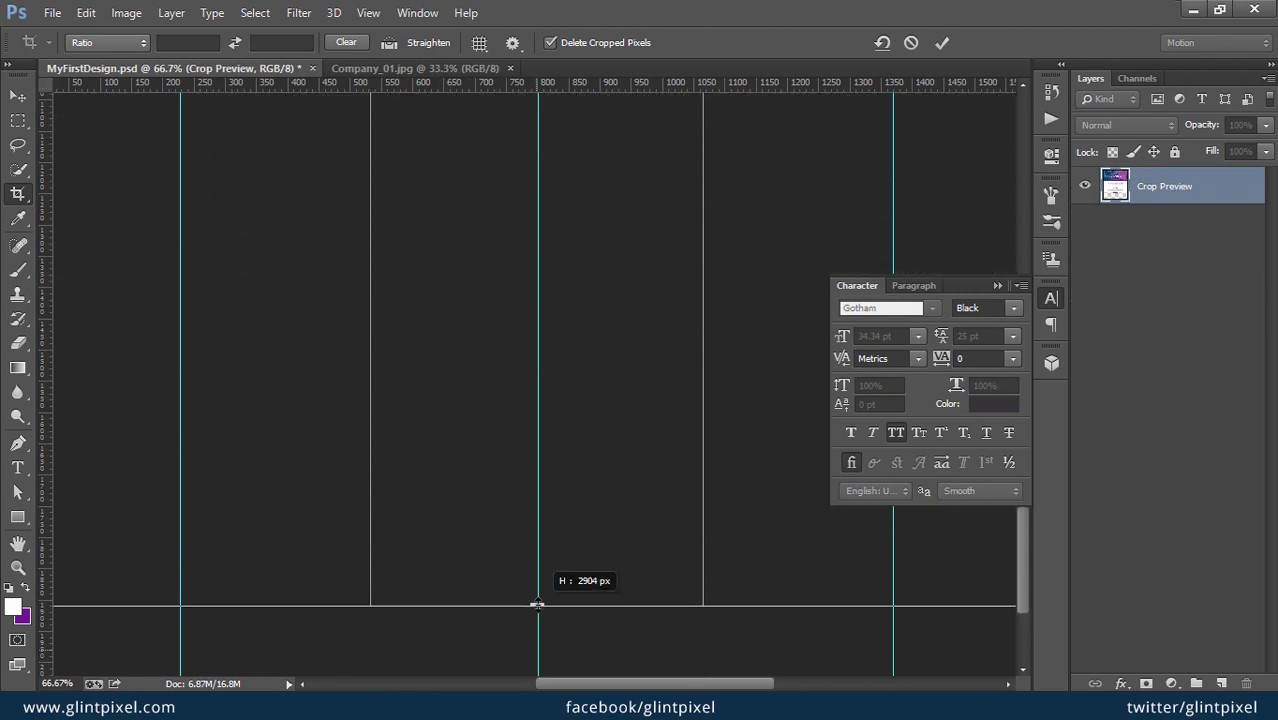
left_click_drag(537, 660, 537, 604)
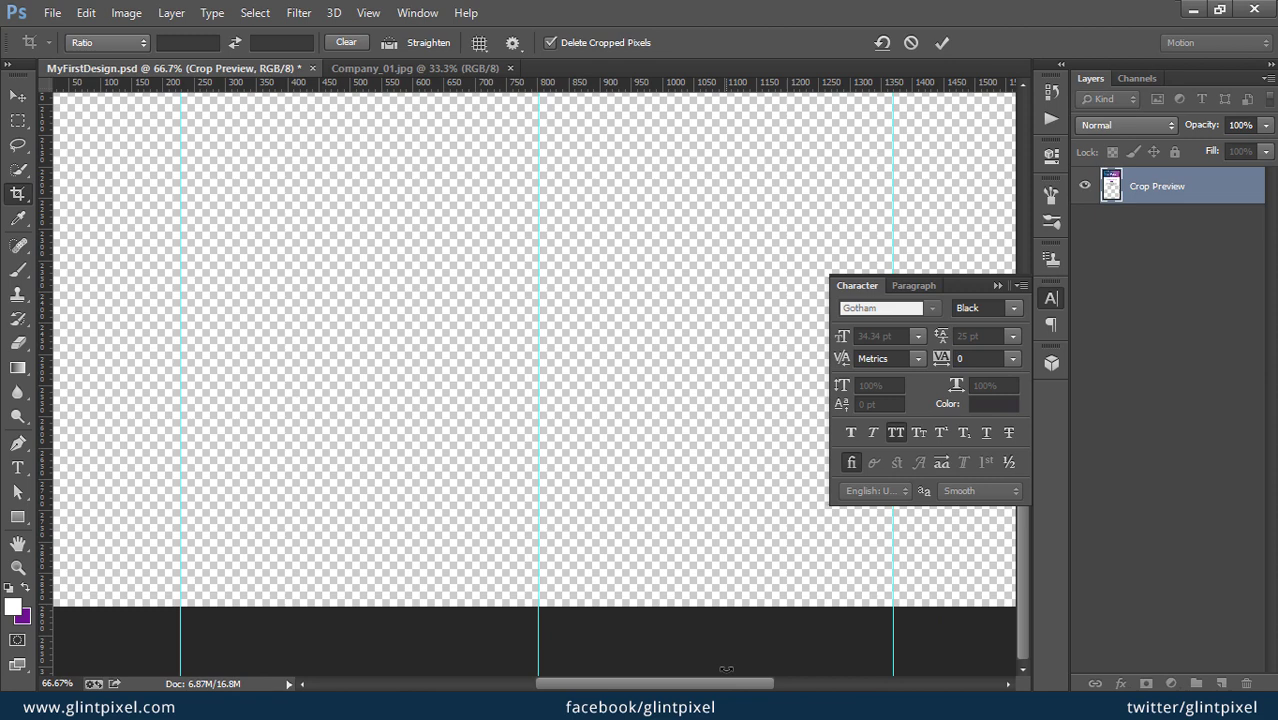
key("Return")
Step: Fill the background layer white and place the Services copy below the About section
key("ctrl+minus")
key("v")
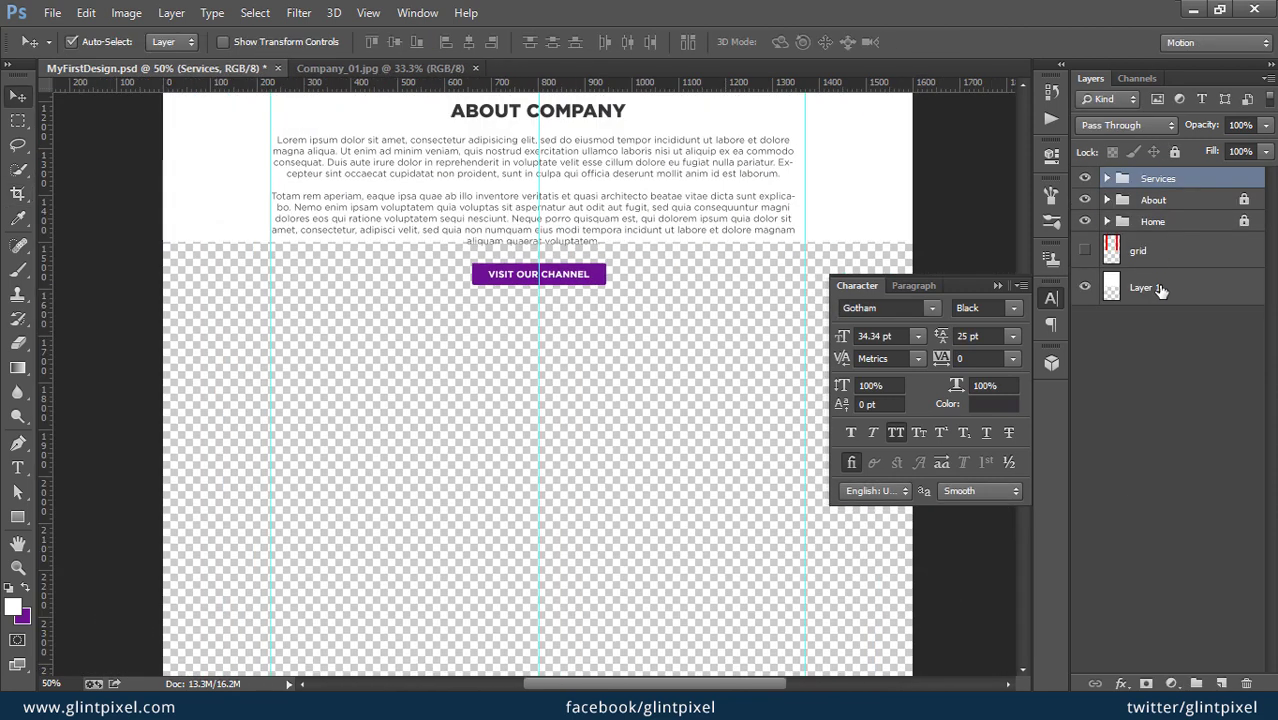
left_click(1160, 289)
key("alt+BackSpace")
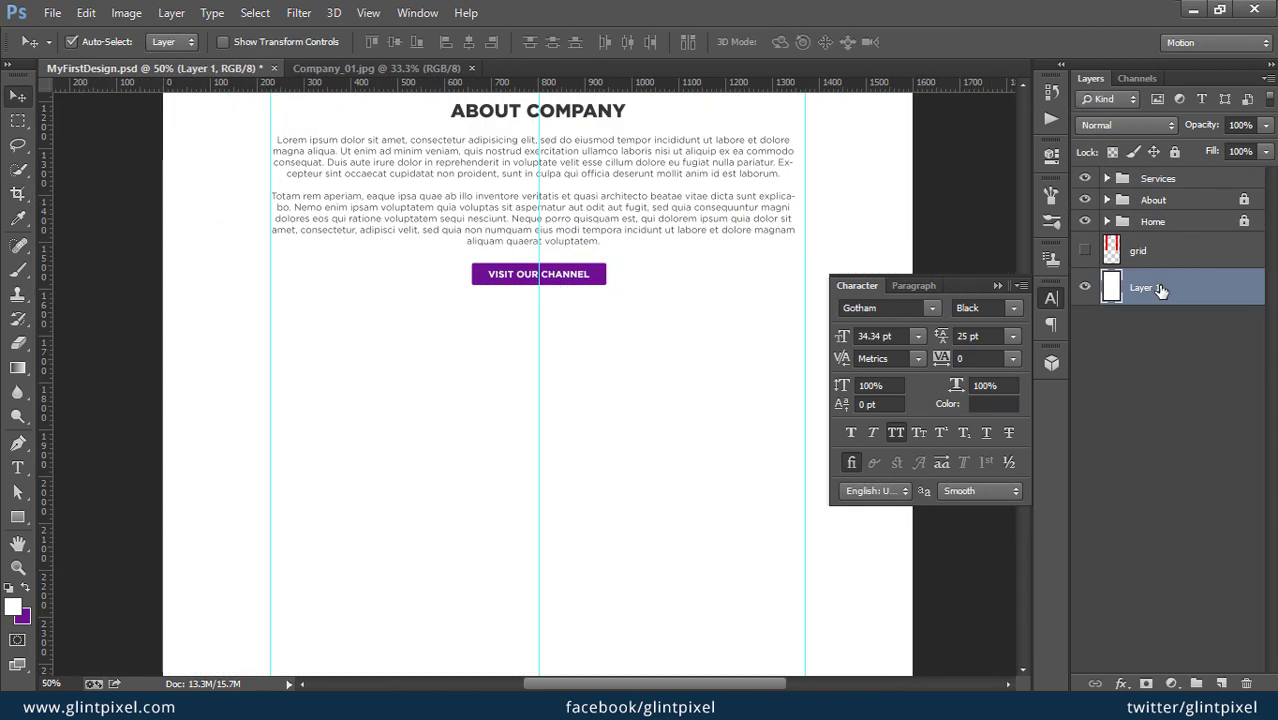
key("Tab")
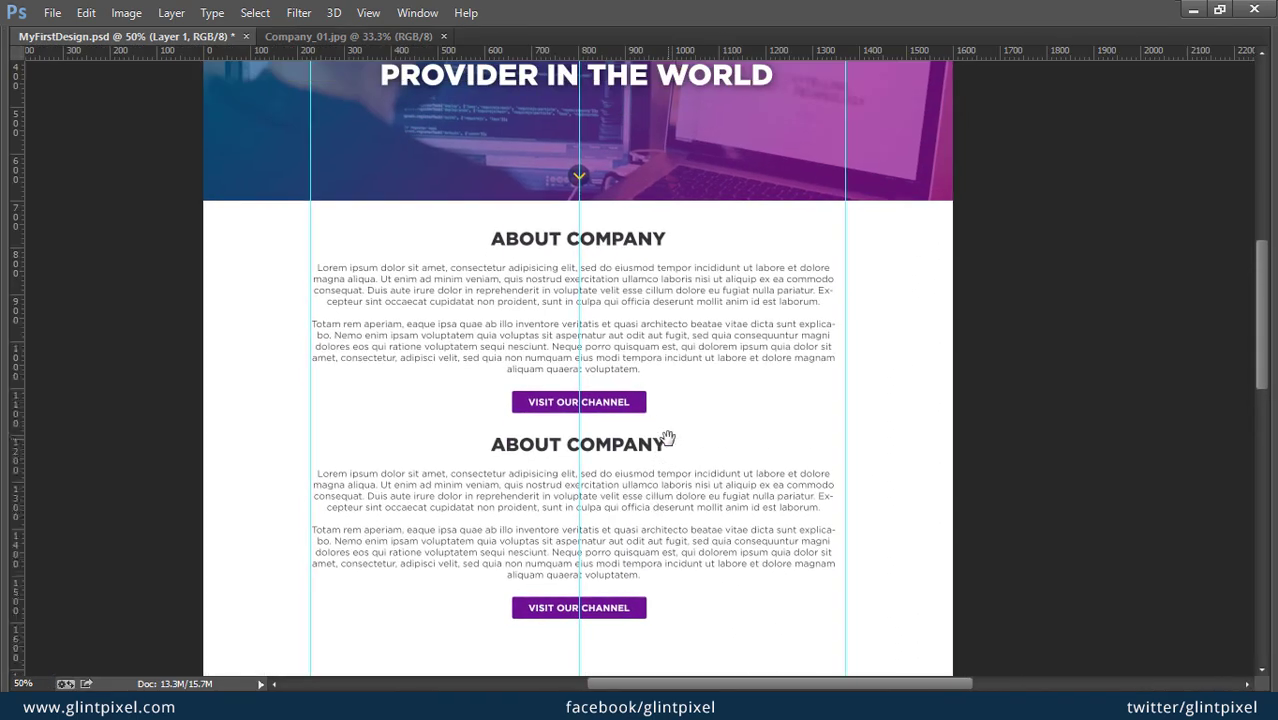
left_click_drag(665, 437, 667, 386)
Step: Change the second section's heading to 'SERVICES'
key("ctrl+plus")
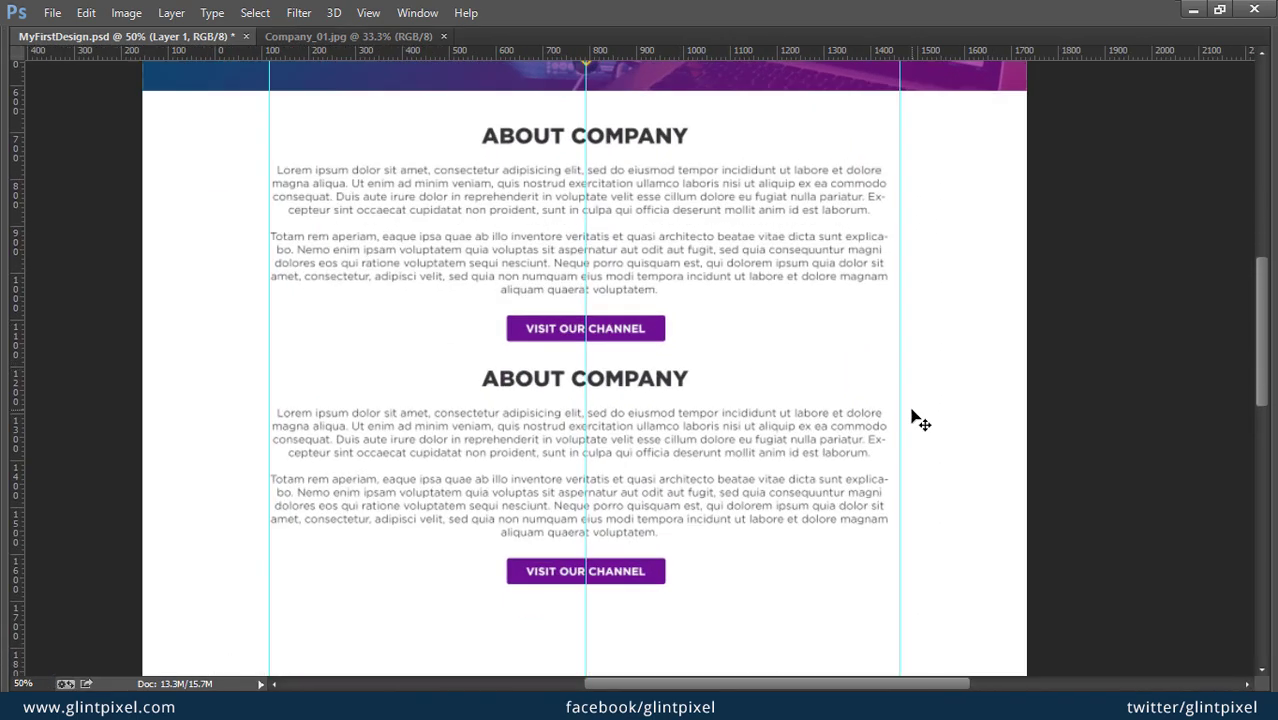
double_click(650, 380)
key("ctrl+a")
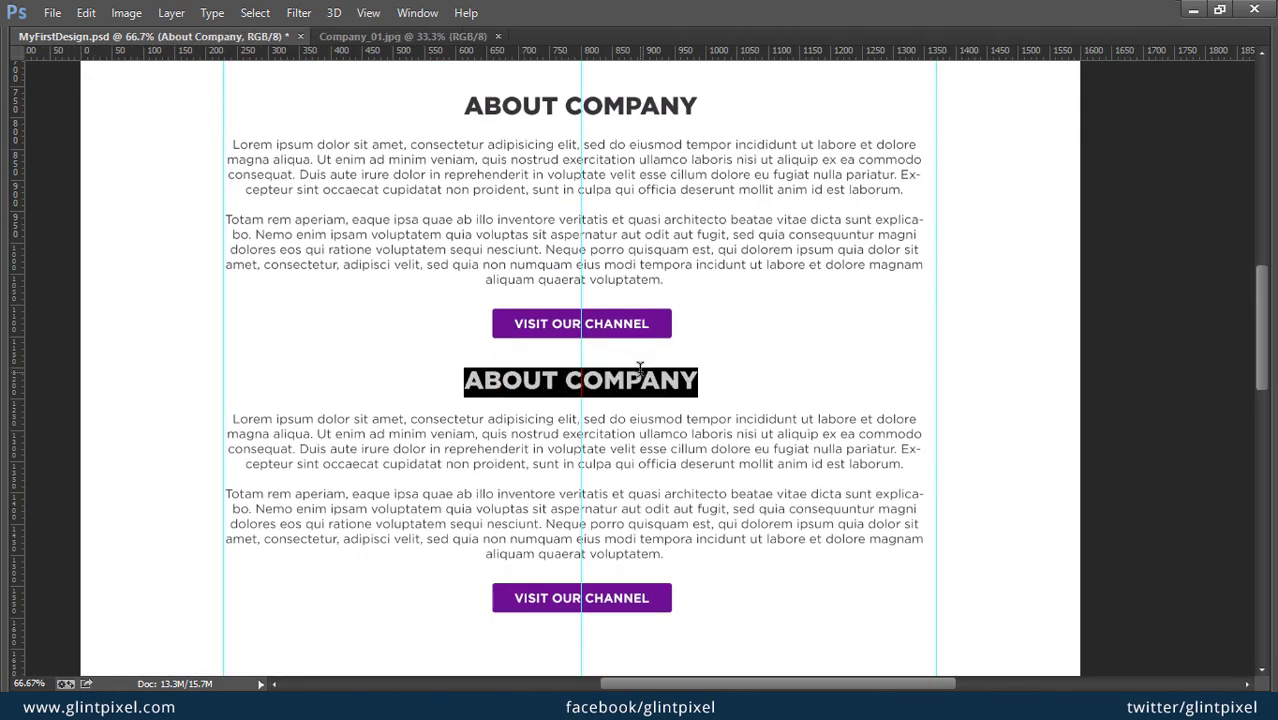
type("S")
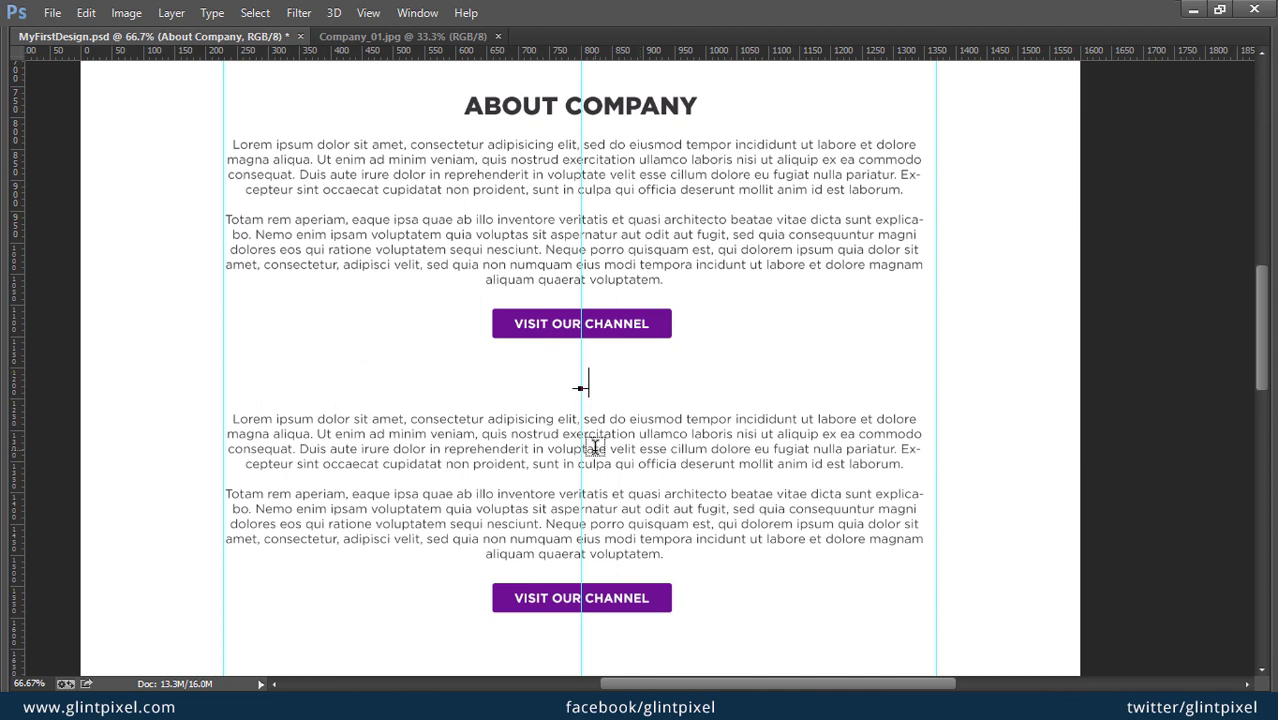
type("ERVICES")
key("ctrl+Return")
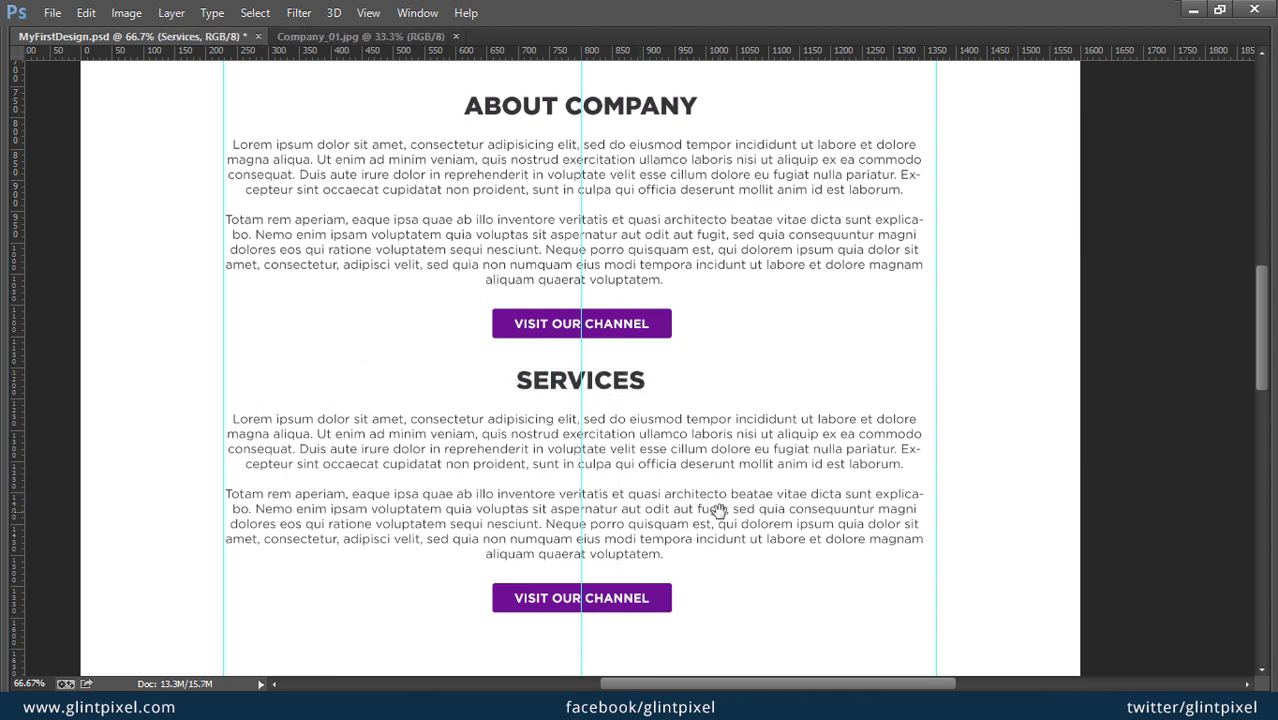
key("Tab")
Step: Draw a full-width rectangle band over the Services section
left_click(1170, 440)
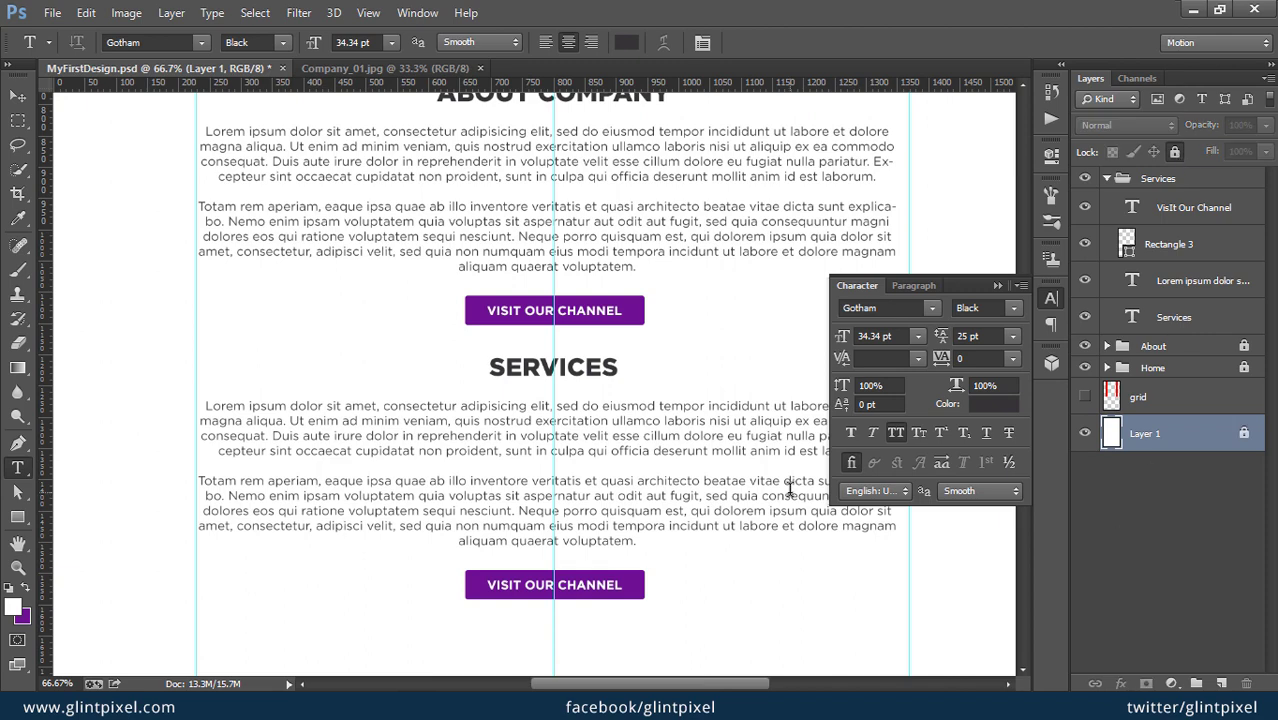
key("v")
scroll(550, 450, "up", 3)
scroll(546, 443, "down", 3)
key("u")
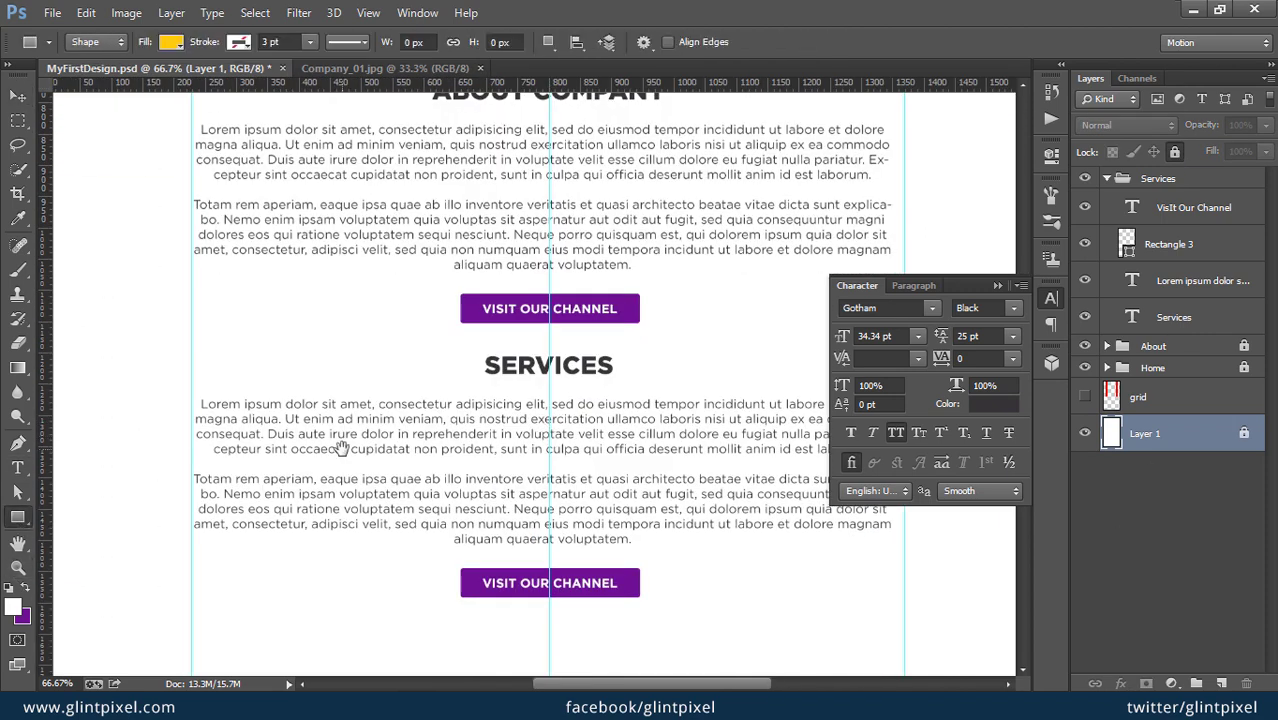
scroll(400, 447, "left", 1)
left_click_drag(89, 346, 870, 620)
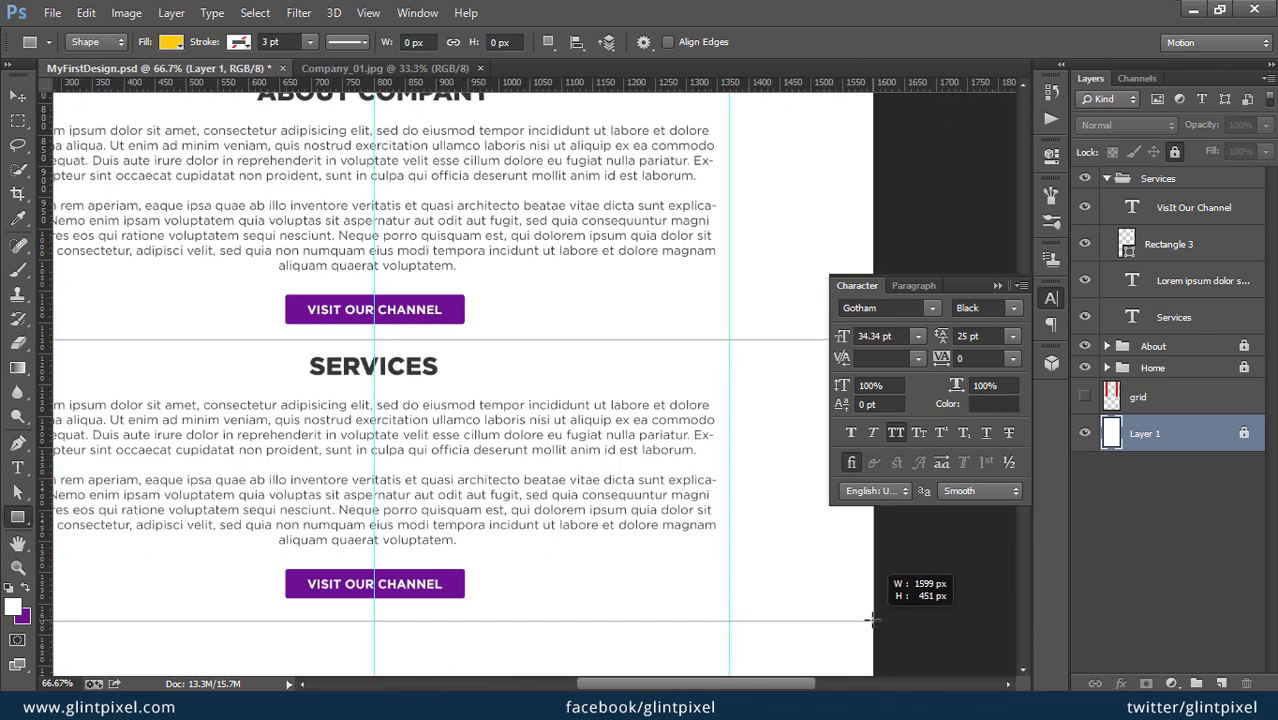
left_click_drag(870, 620, 873, 641)
Step: Move the Visit Our Channel button below the band
key("v")
scroll(408, 508, "down", 2)
scroll(408, 508, "left", 1)
left_click_drag(408, 508, 346, 667)
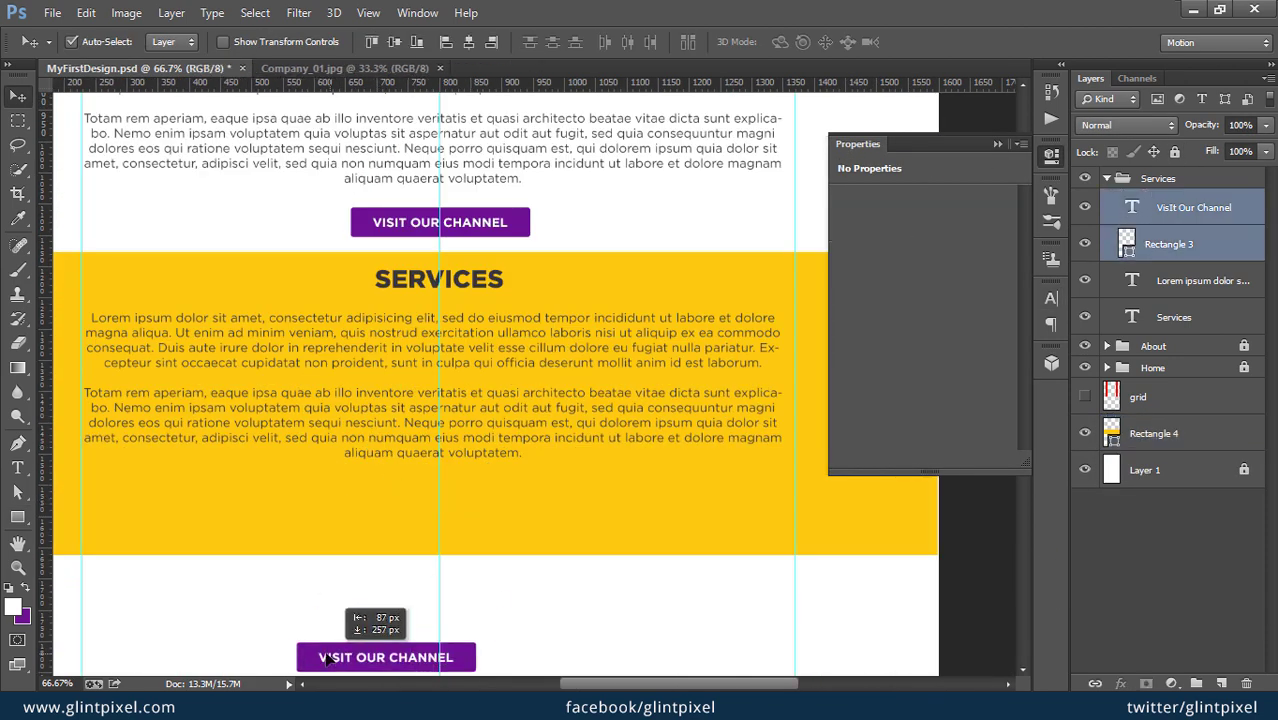
left_click_drag(311, 604, 401, 554)
Step: Fill the band with light grey #f7f7f7 and nudge it down
left_click(13, 606)
type("f7f7f7")
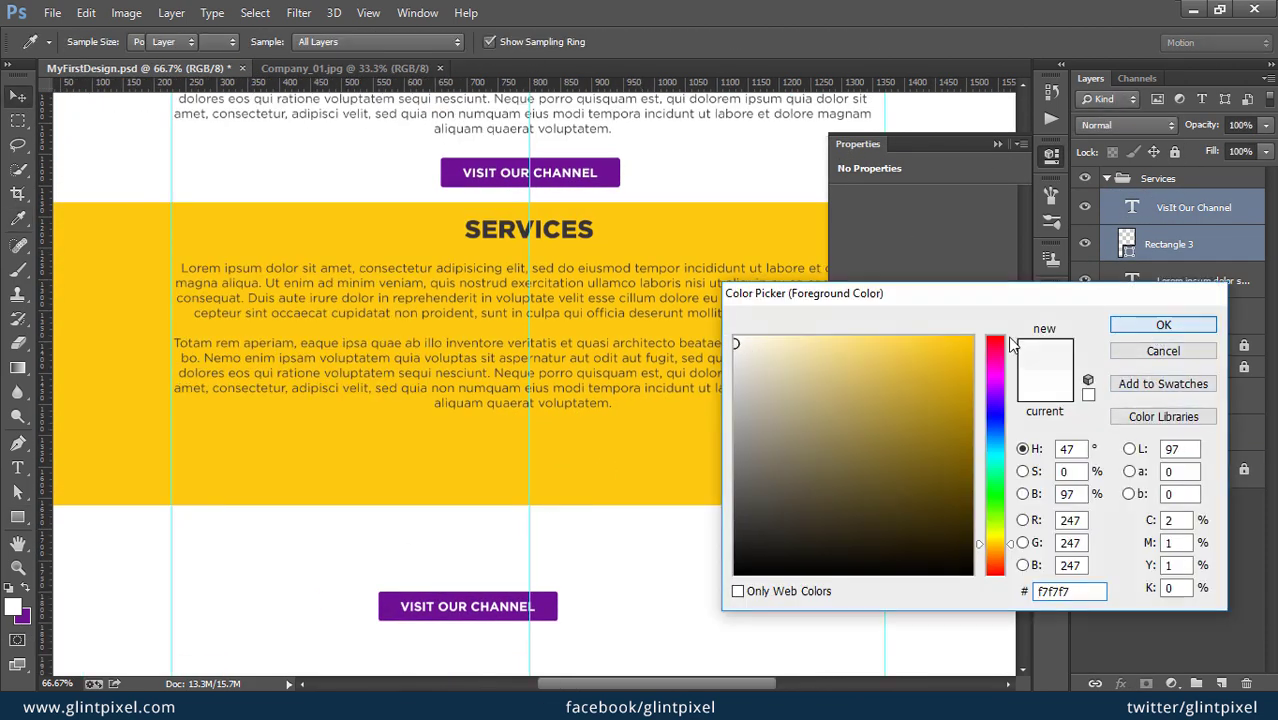
key("Return")
left_click(348, 496)
key("alt+BackSpace")
key("Tab")
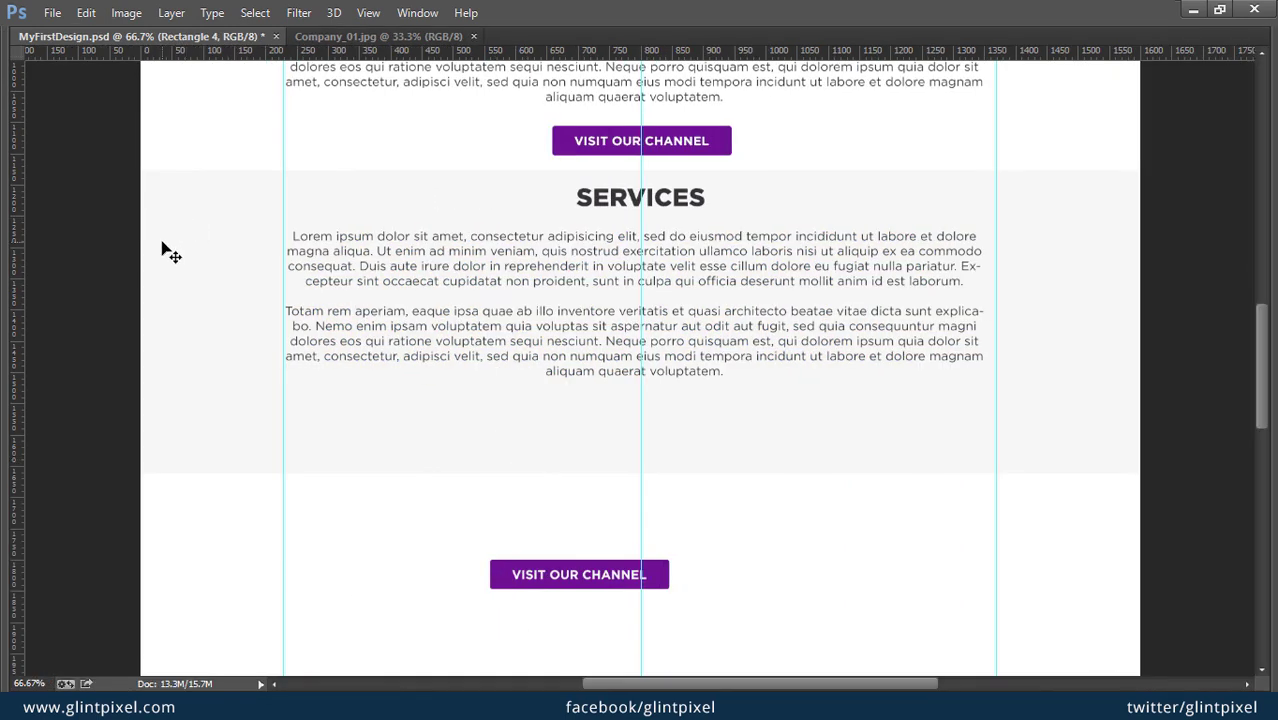
key("shift+Down")
key("shift+Down")
Step: Move the SERVICES heading lower in the band and the body text below it
left_click(456, 288)
key("shift+Down")
key("shift+Down")
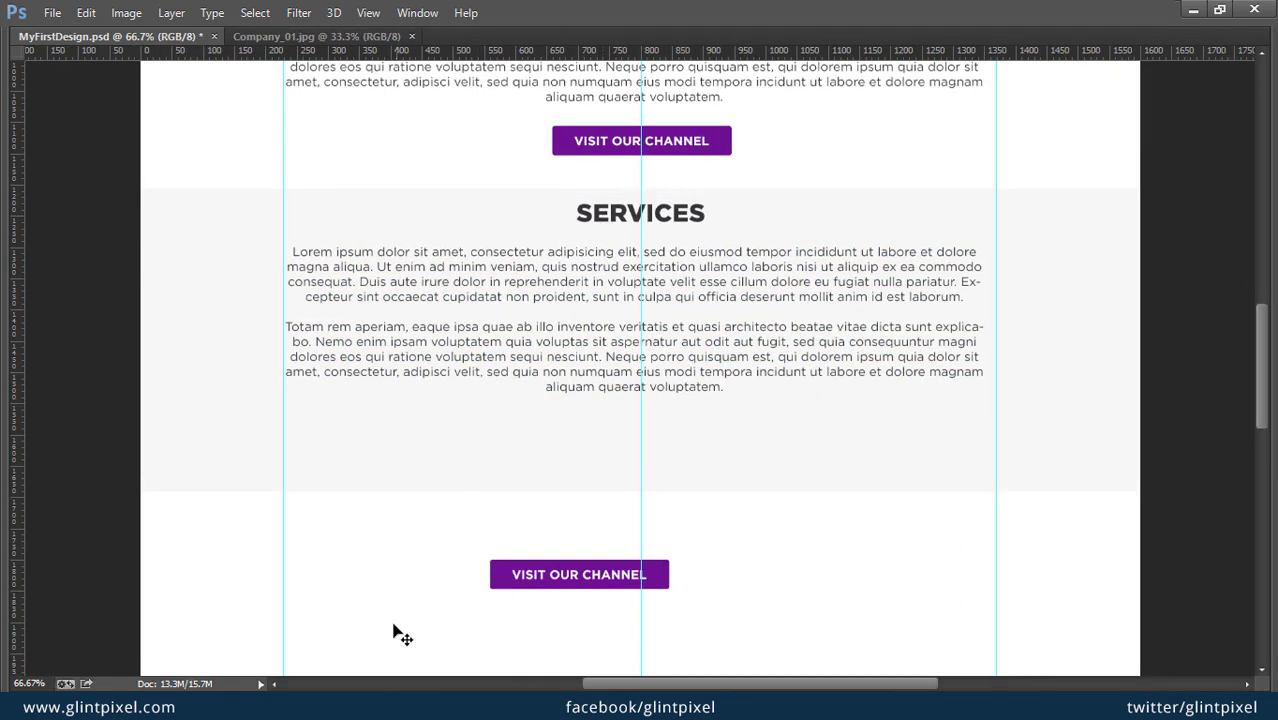
left_click_drag(545, 262, 550, 552)
left_click_drag(608, 448, 587, 535)
left_click_drag(615, 299, 617, 320)
scroll(736, 422, "down", 1)
key("Tab")
Step: Show the column grid and draw a card rectangle at the band's left edge
key("u")
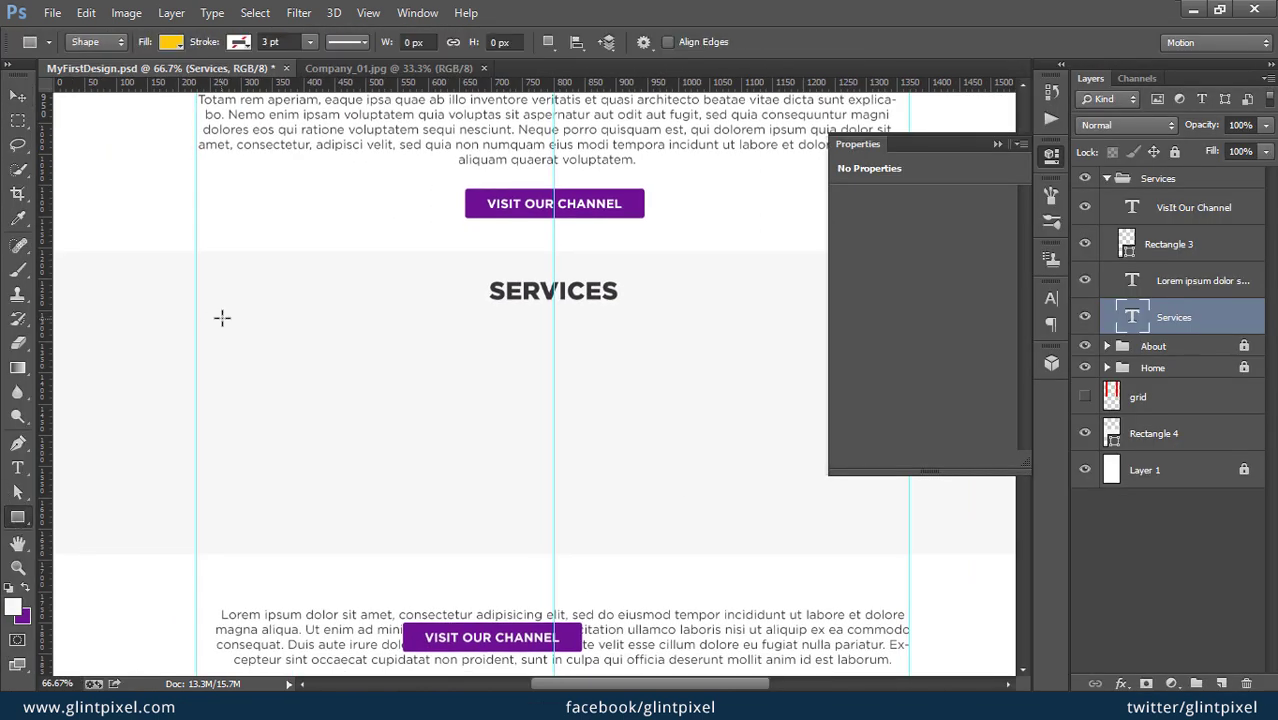
left_click(1085, 397)
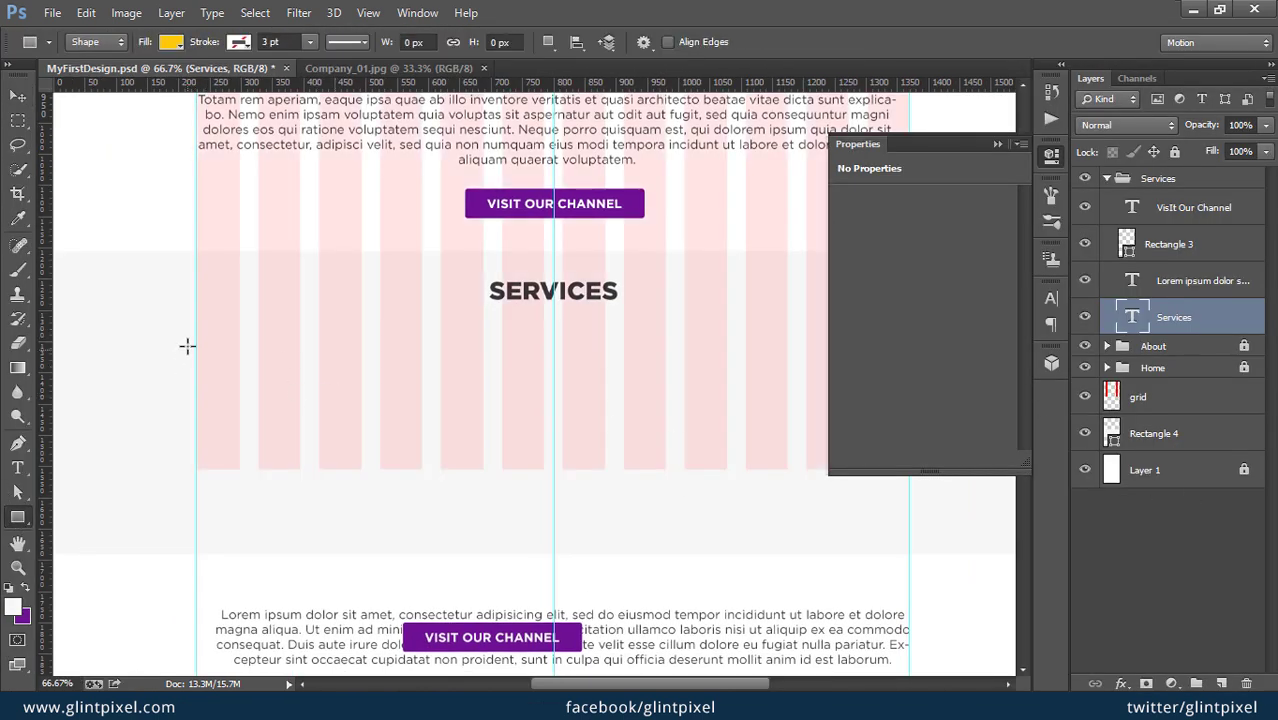
left_click_drag(194, 326, 362, 505)
key("v")
key("Tab")
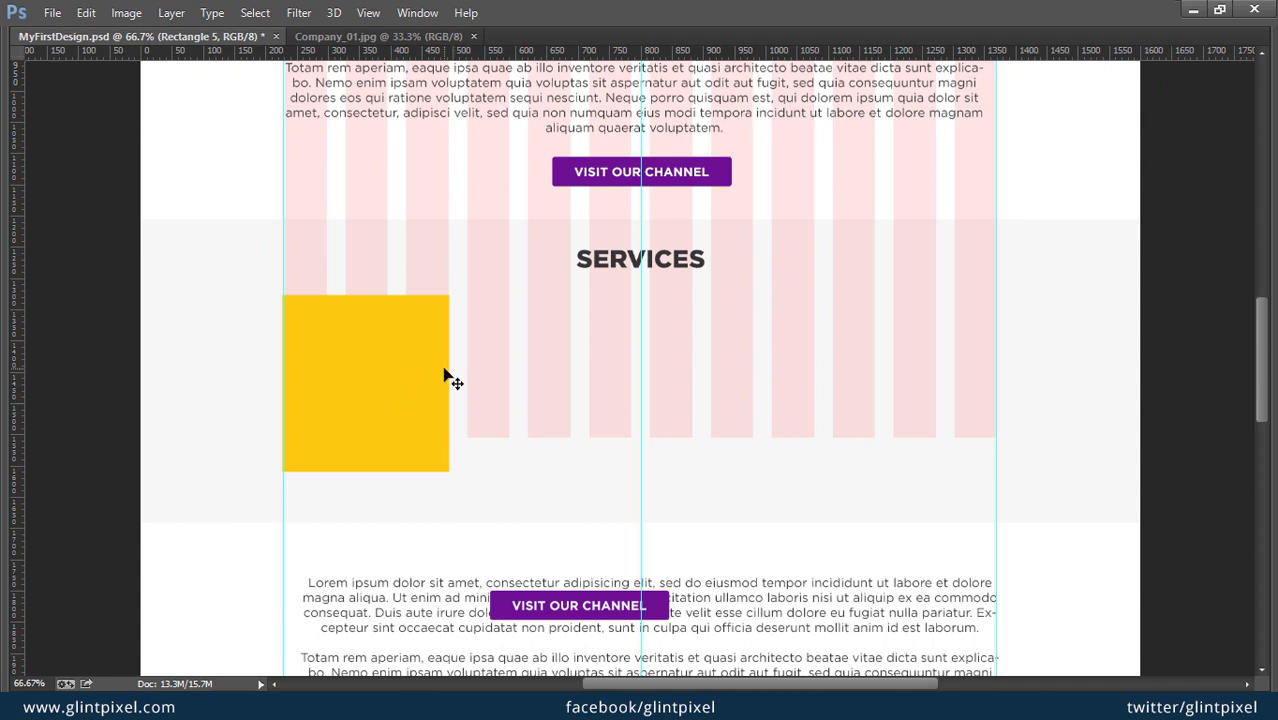
Step: Resize the card to 262.5 × 283 px to fit the columns and hide the grid
key("ctrl+t")
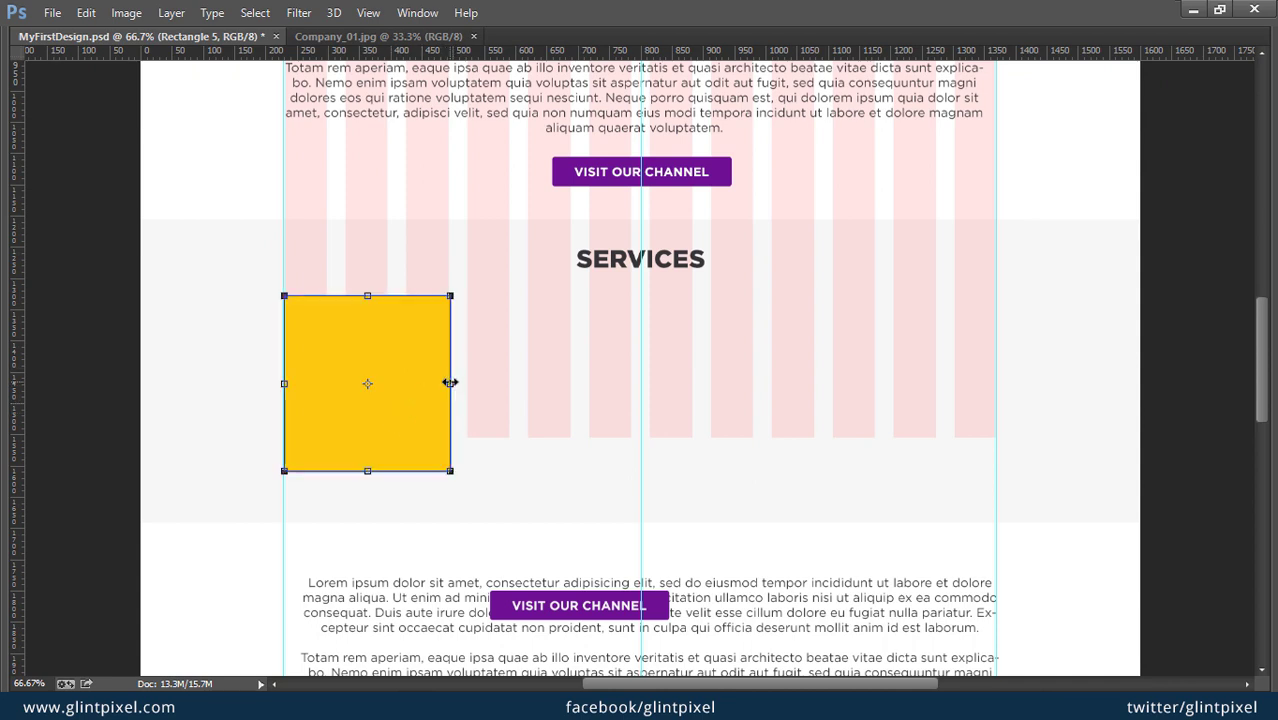
key("Return")
key("Tab")
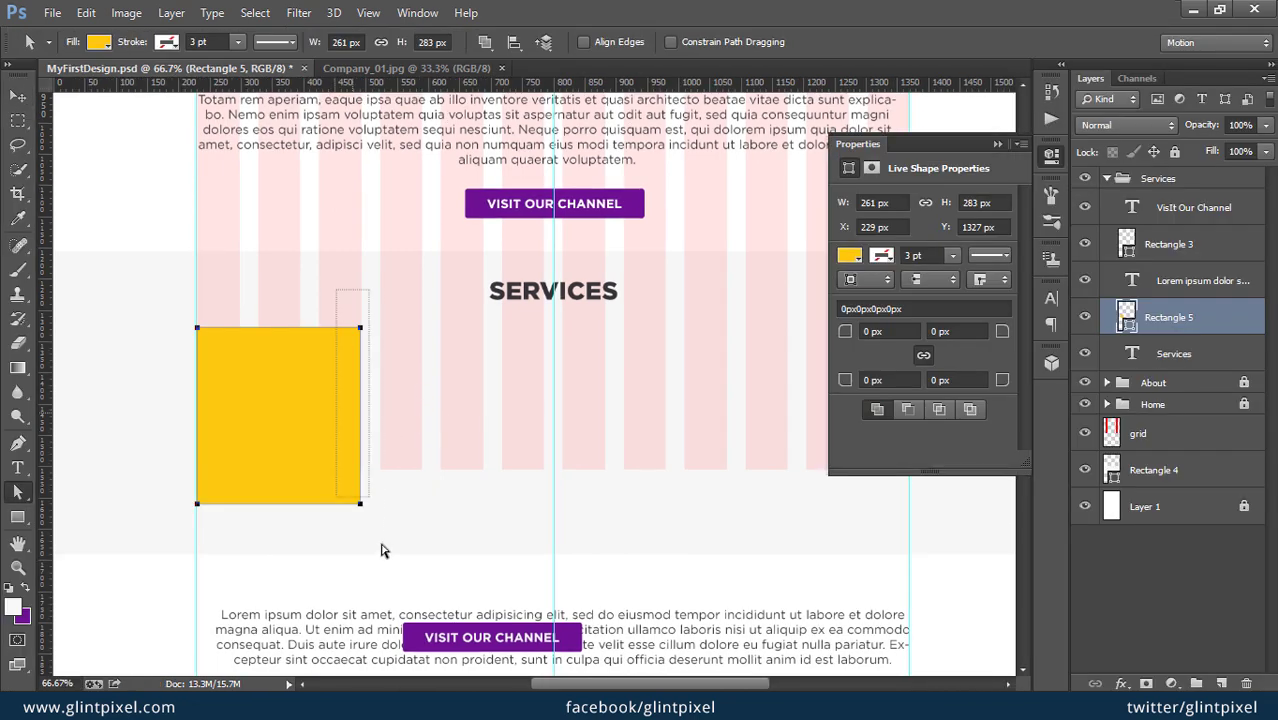
key("v")
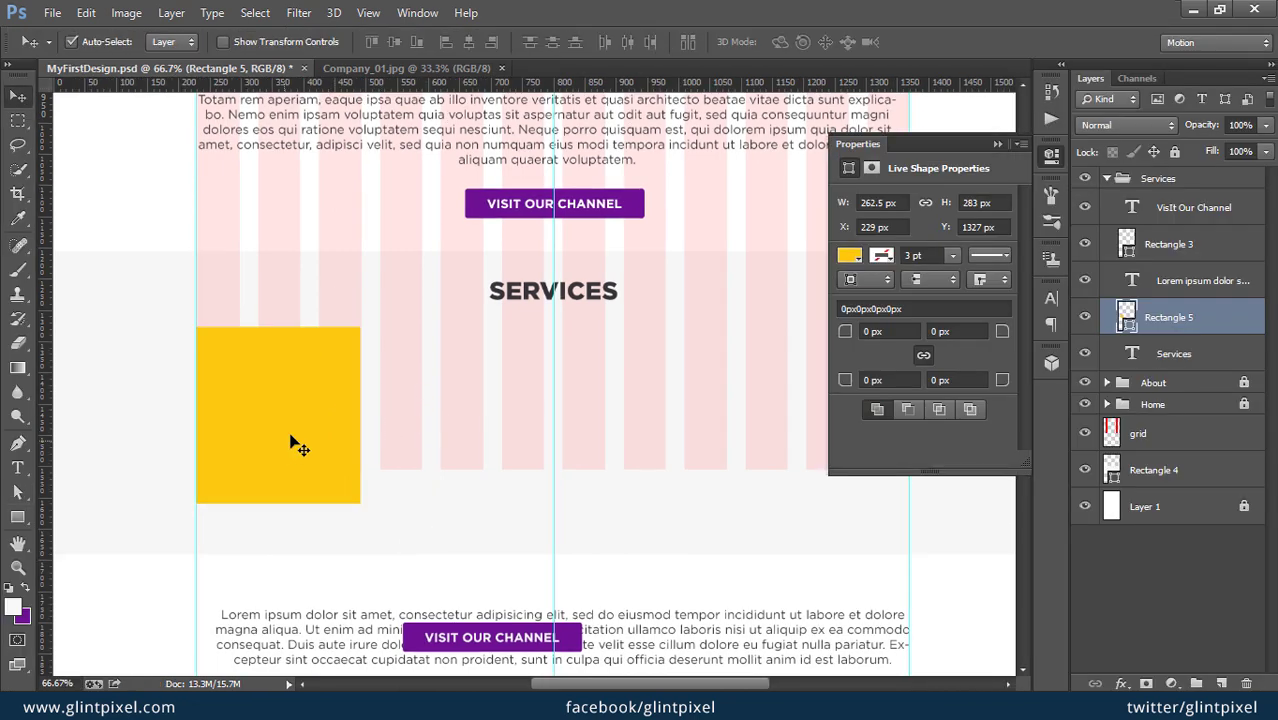
left_click(1085, 433)
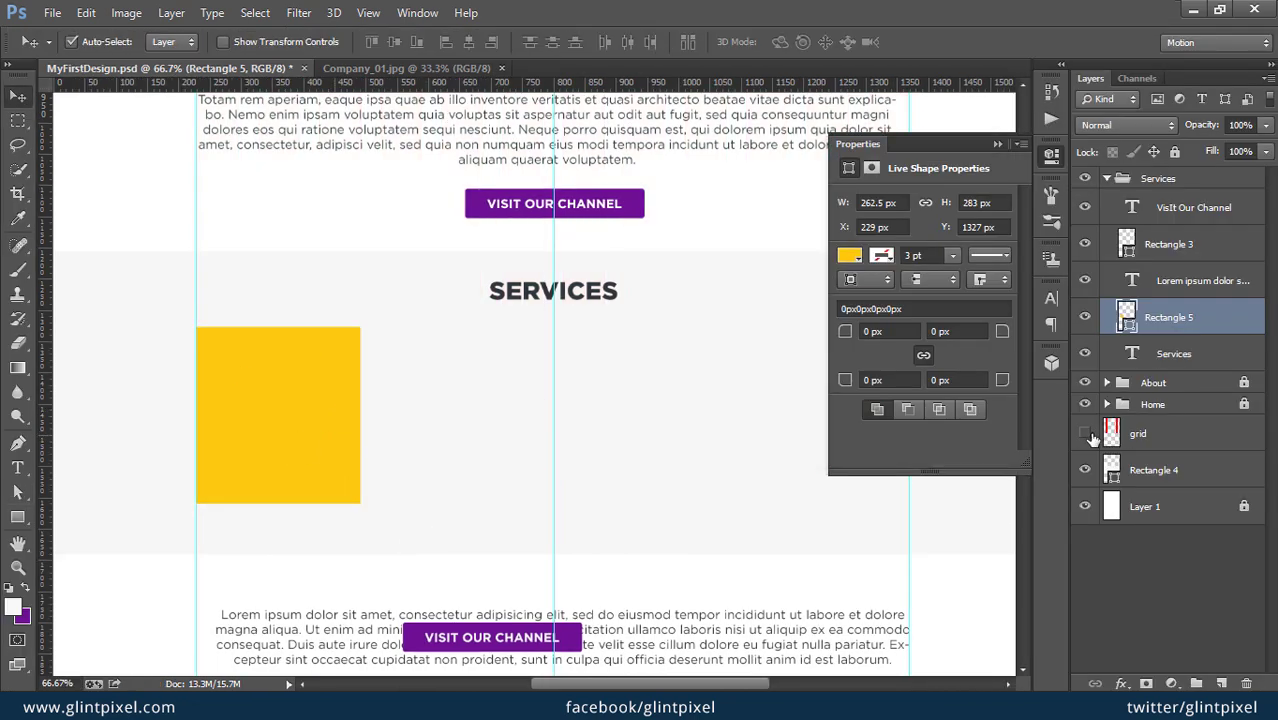
left_click(14, 608)
Step: Fill the card white and give it a drop shadow with 37% opacity and distance 0
key("Return")
key("alt+BackSpace")
double_click(1247, 329)
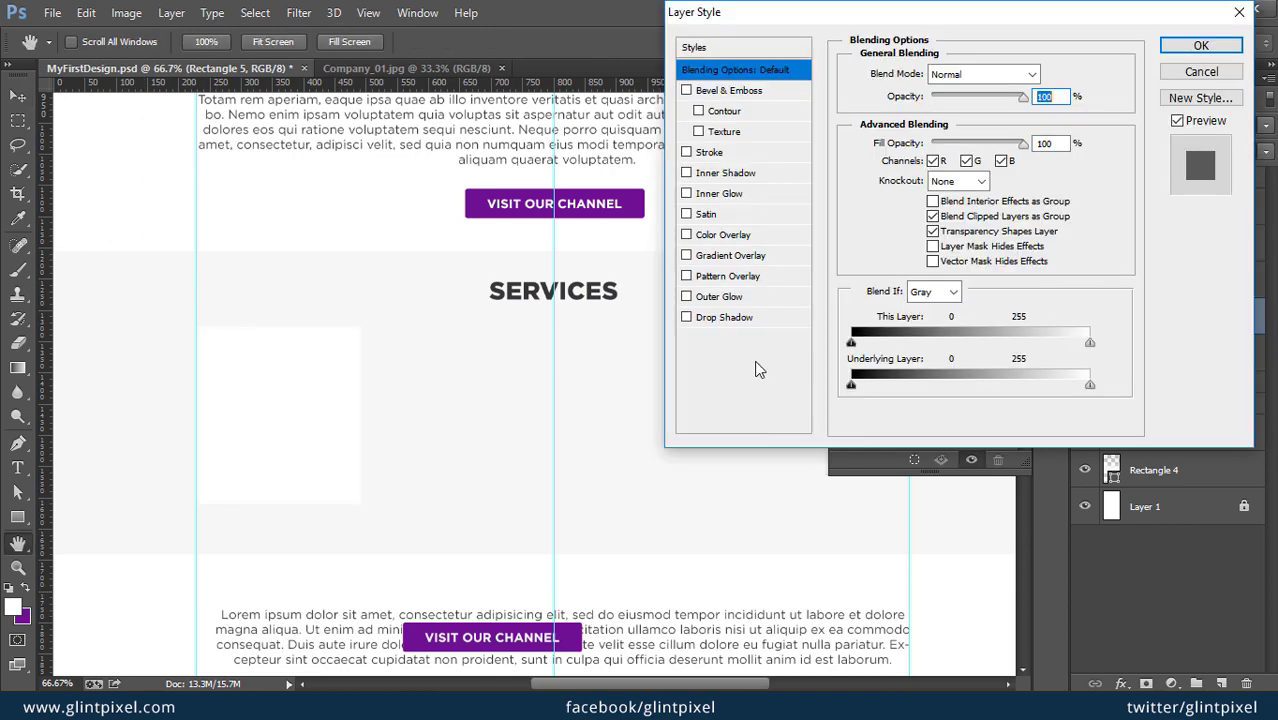
left_click(725, 317)
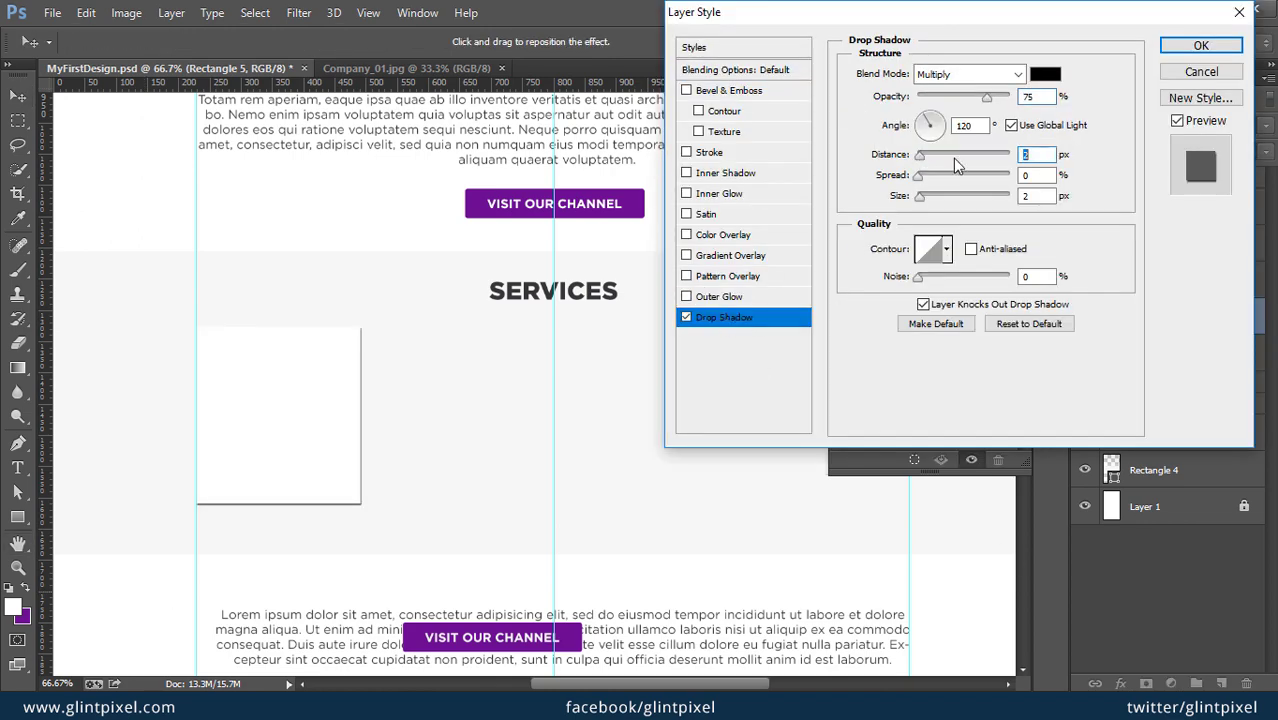
left_click_drag(986, 97, 953, 100)
double_click(1036, 156)
type("0")
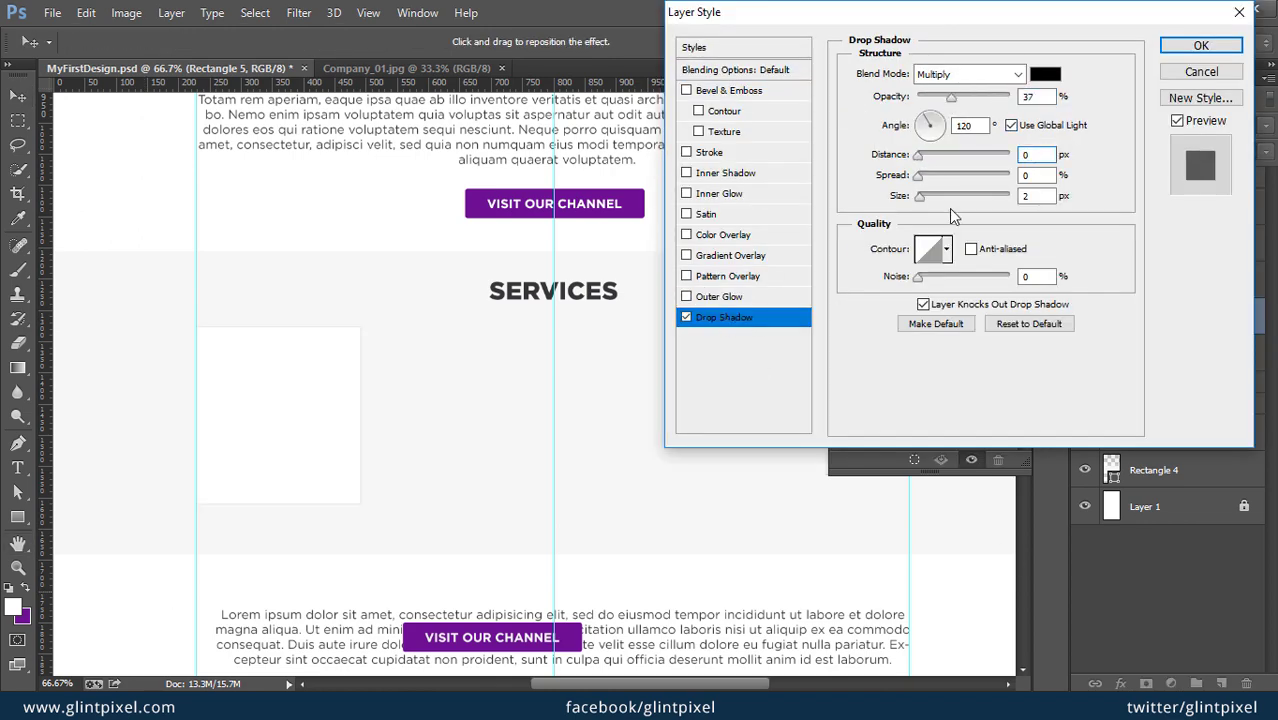
left_click(1200, 45)
key("Tab")
scroll(496, 374, "up", 1)
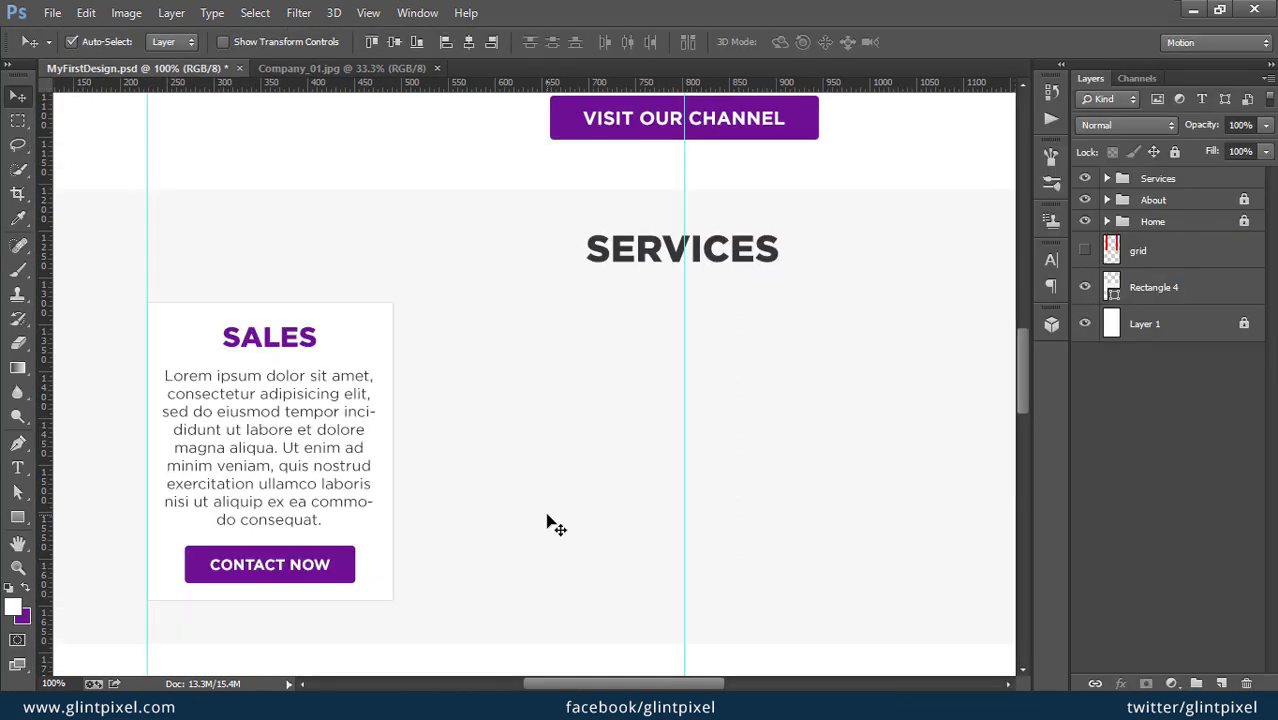
Step: Colour the SALES heading orange, C0 M50 Y100 K0 (#f4921d)
double_click(251, 336)
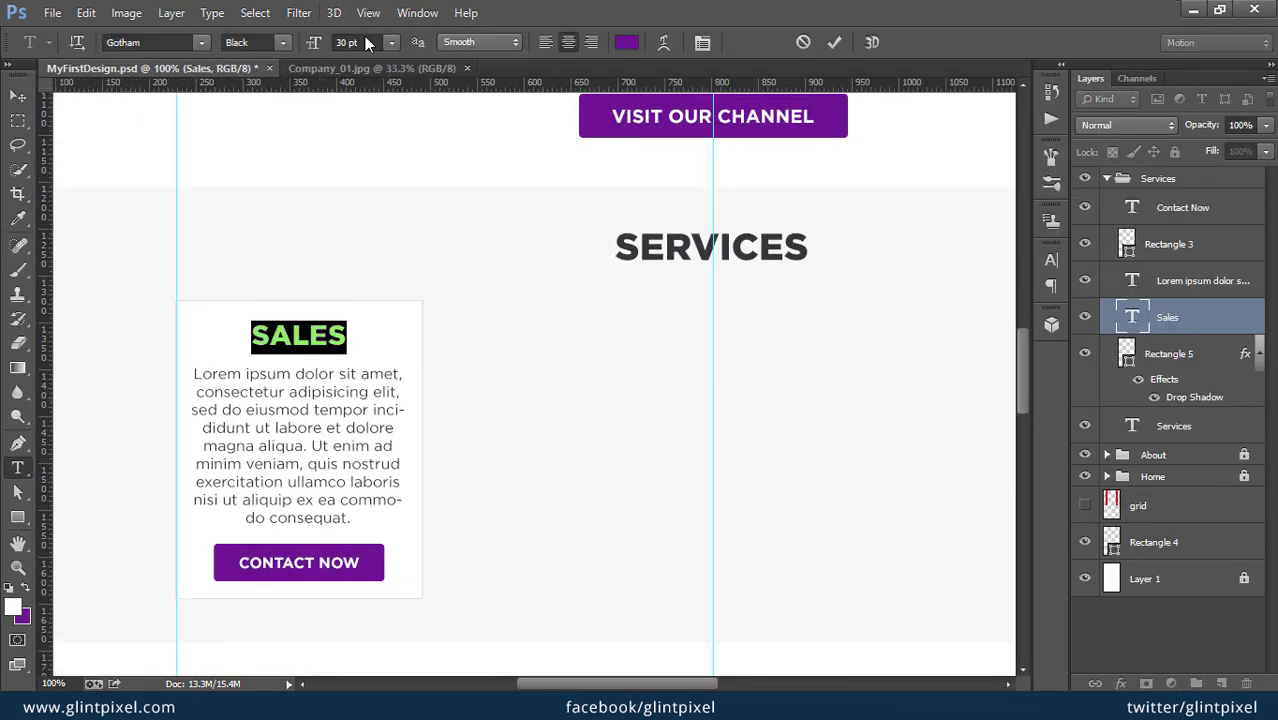
type("25")
left_click(626, 42)
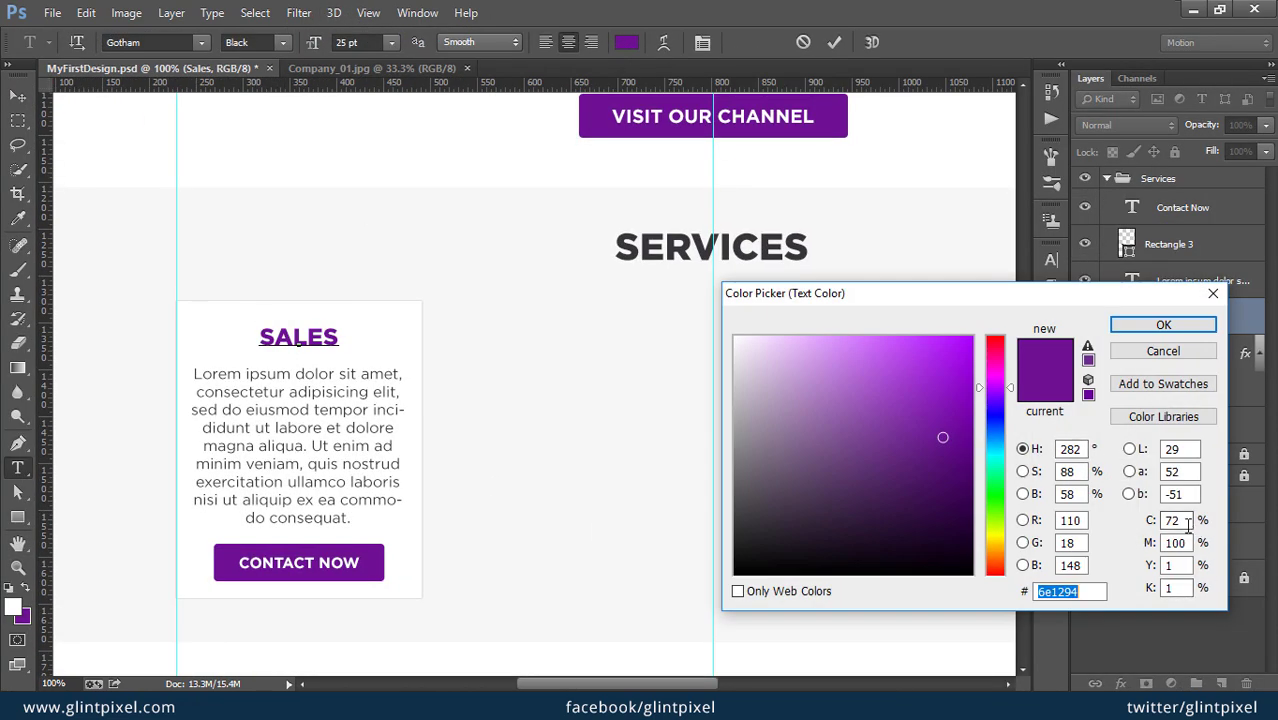
double_click(1186, 521)
type("0")
key("Tab")
type("50100")
key("Tab")
key("Return")
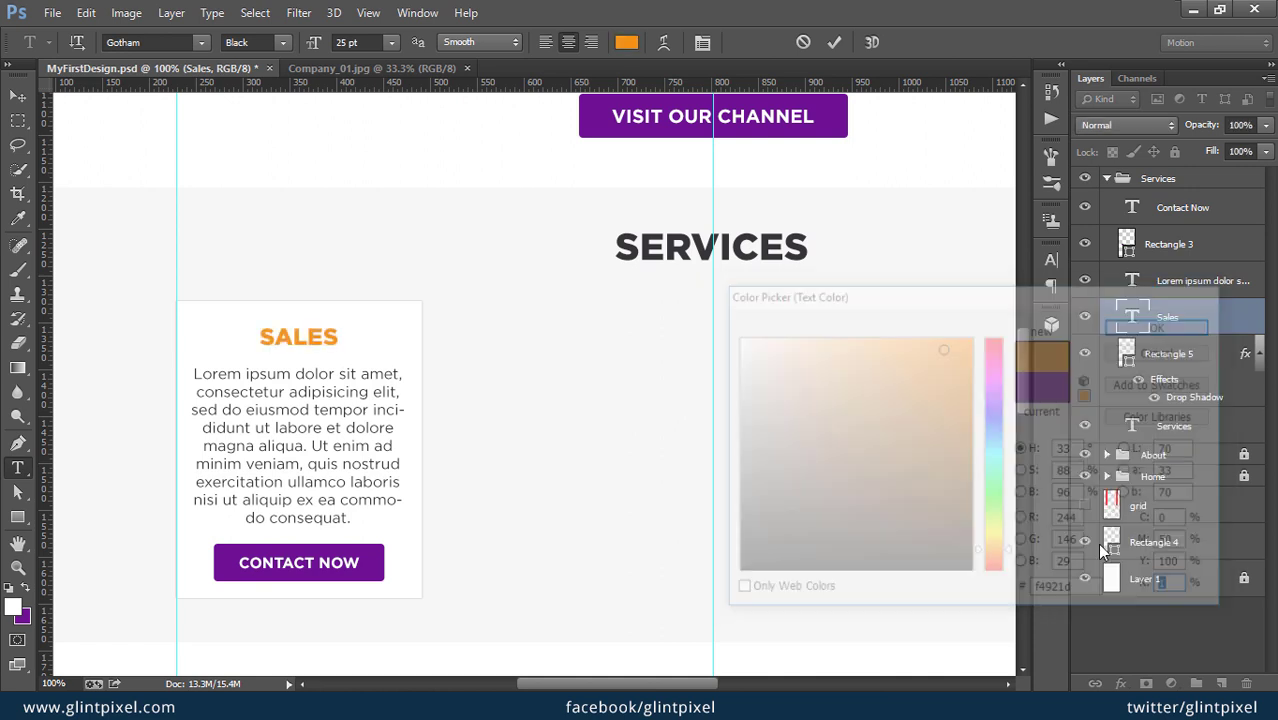
Step: Move the body text and CONTACT NOW button down 50 px, and the SALES heading lower
key("v")
left_click_drag(764, 518, 789, 491)
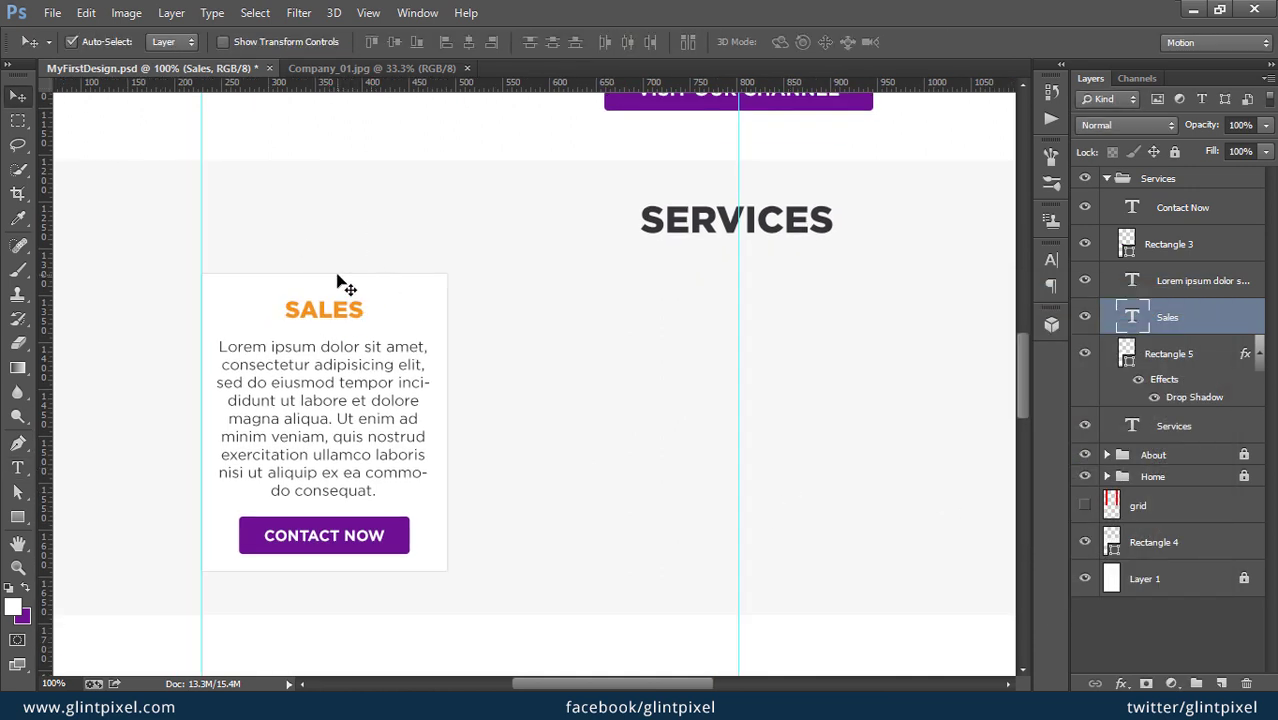
left_click(338, 536)
key("Return")
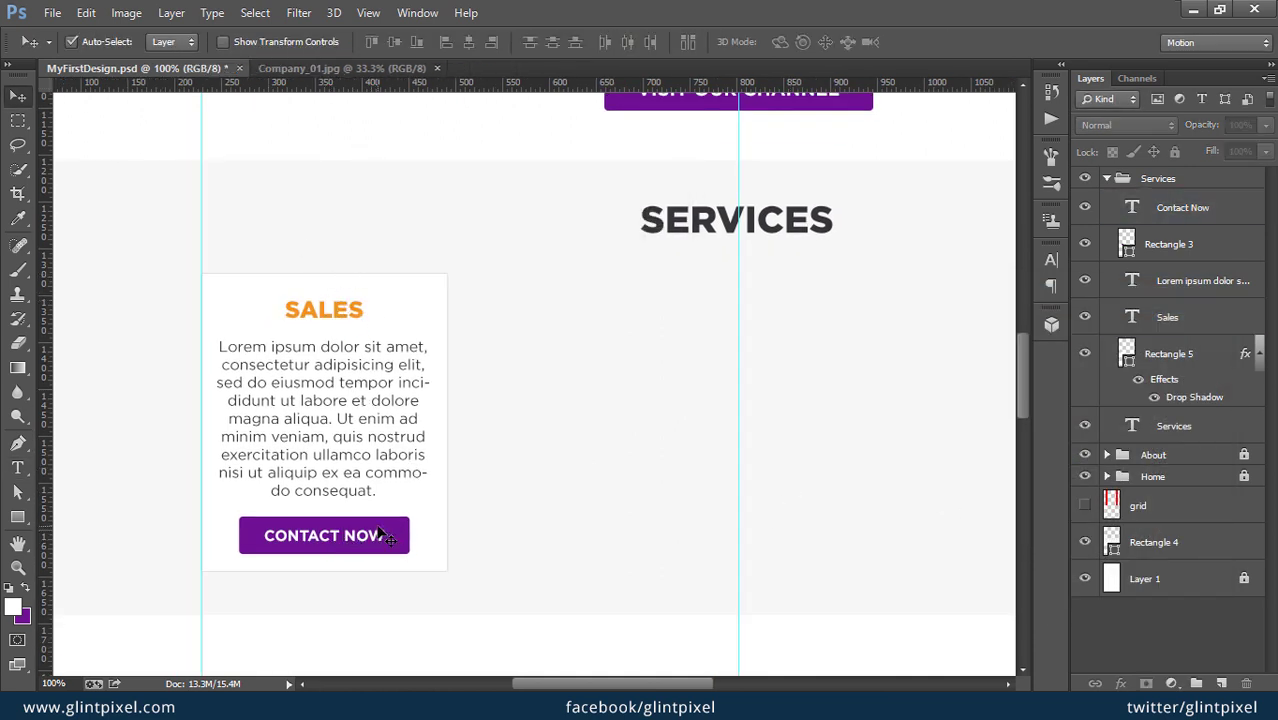
left_click(357, 535, "shift")
left_click(399, 462, "shift")
left_click_drag(399, 462, 390, 505)
left_click_drag(348, 330, 348, 376)
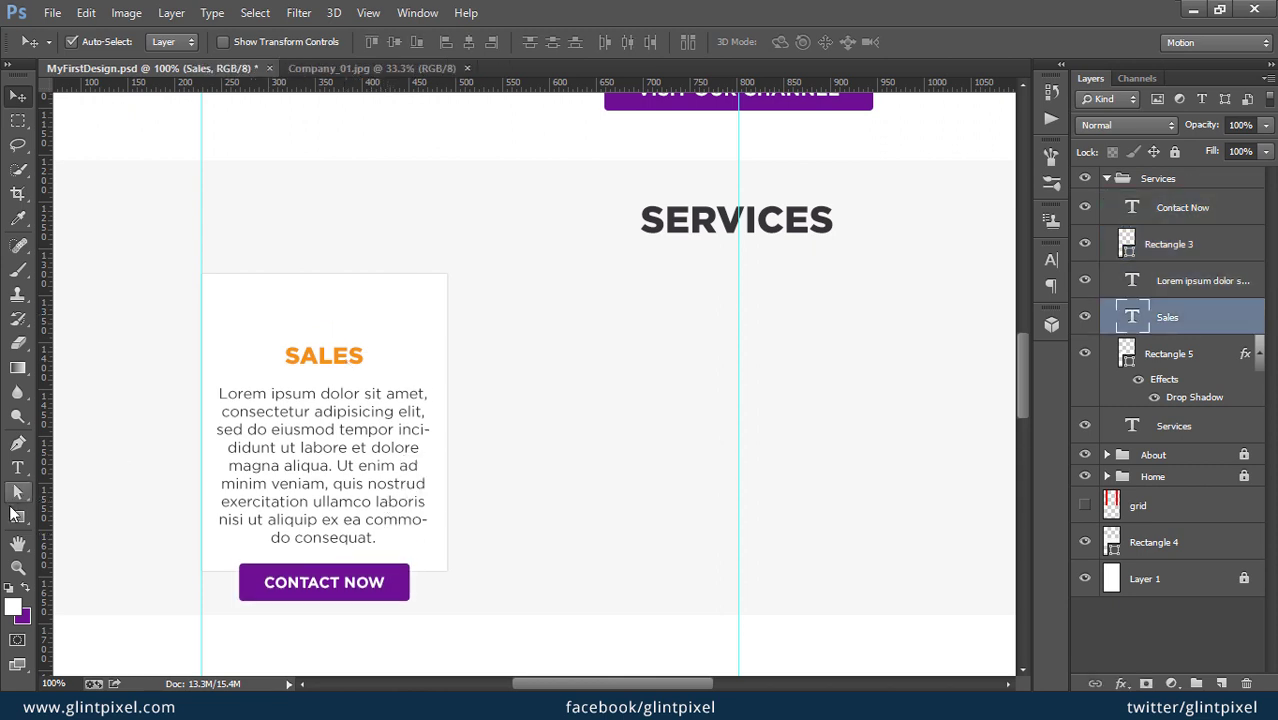
Step: Draw a circle above SALES, shift the heading and text down 60 px, and centre the circle
right_click(18, 517)
left_click(100, 551)
left_click_drag(331, 314, 371, 355)
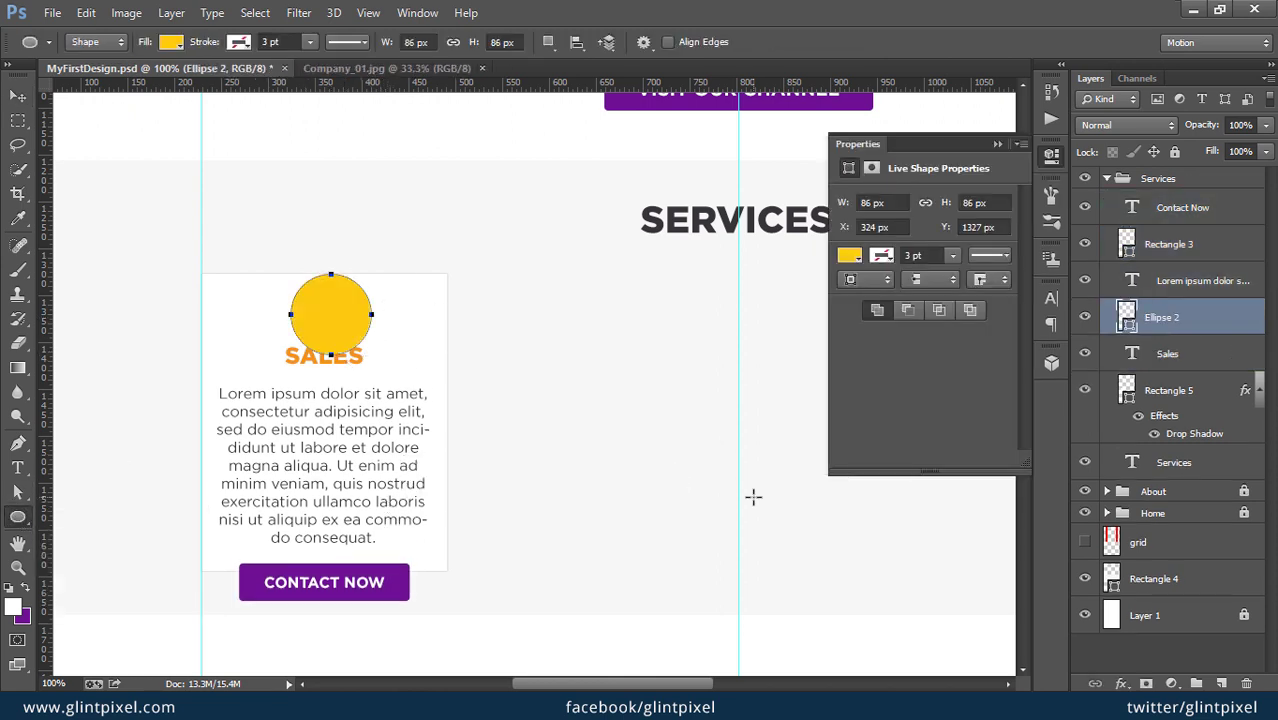
key("v")
left_click(360, 360)
left_click(365, 415, "shift")
left_click_drag(360, 412, 360, 472)
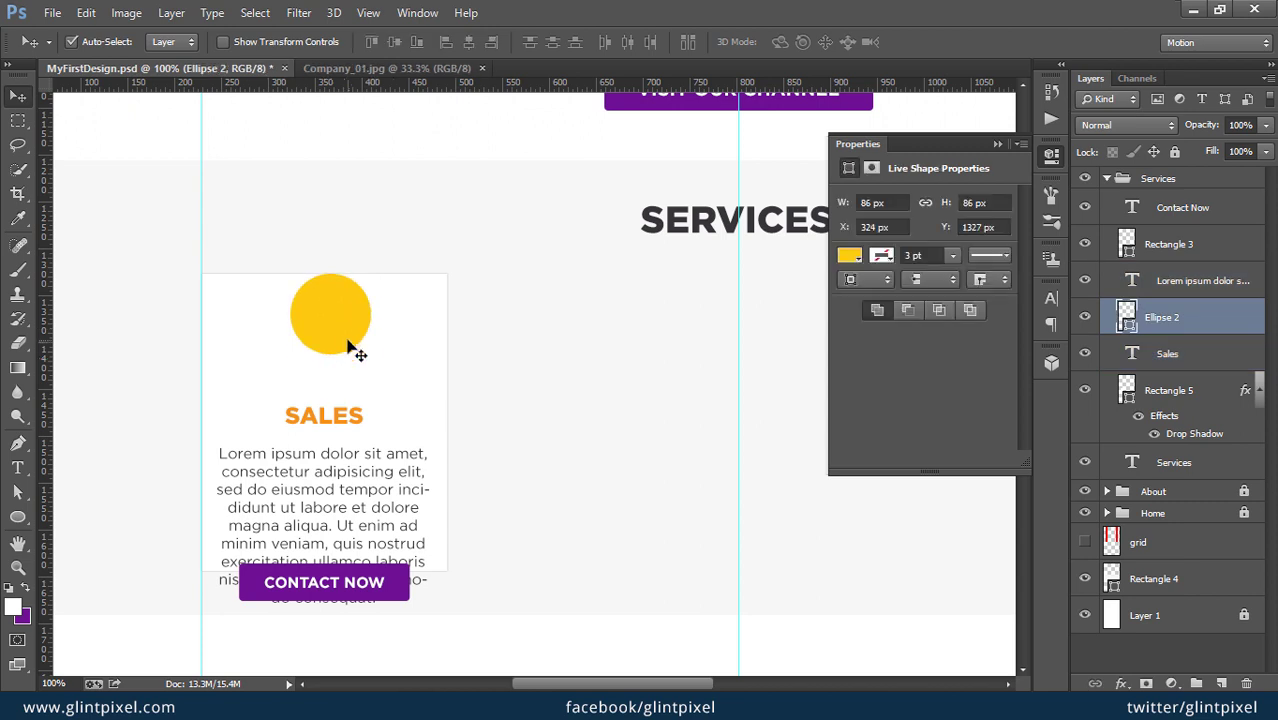
left_click_drag(357, 348, 364, 370)
key("ctrl+t")
key("Return")
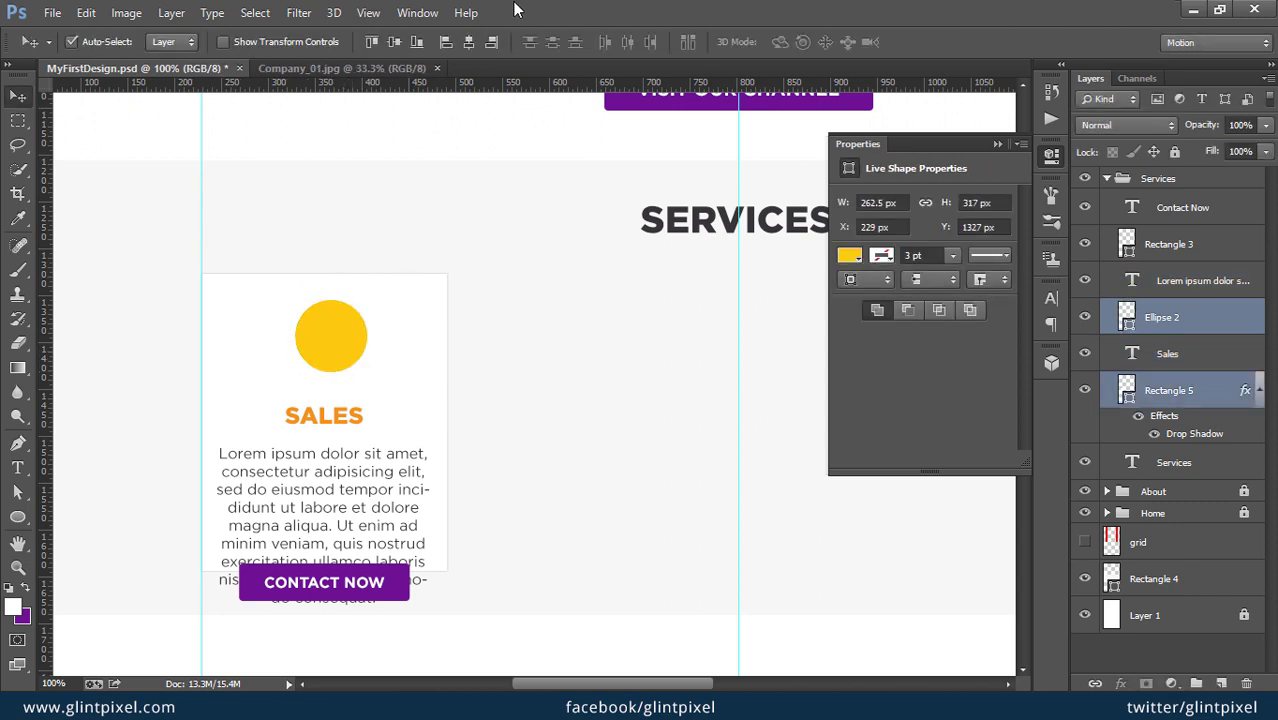
left_click(337, 362)
Step: Remove the circle's fill and give it a yellow outline
key("a")
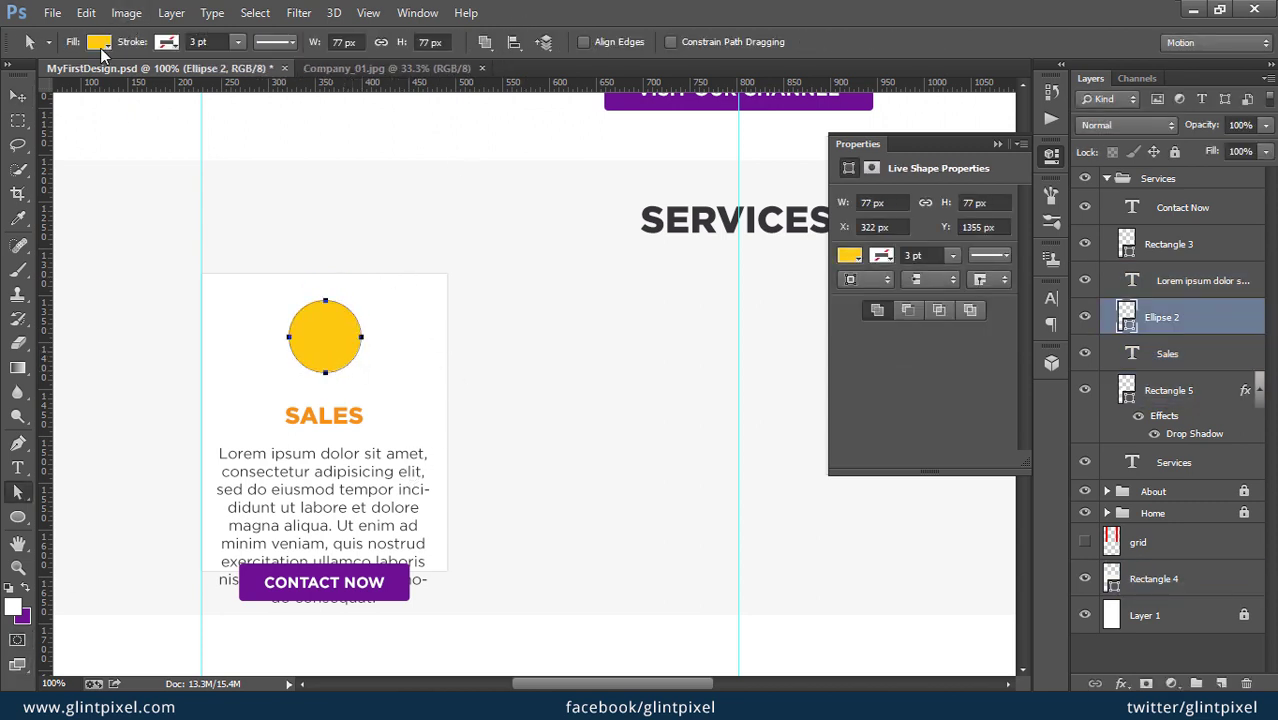
left_click(100, 42)
left_click(34, 79)
left_click(166, 42)
left_click(172, 132)
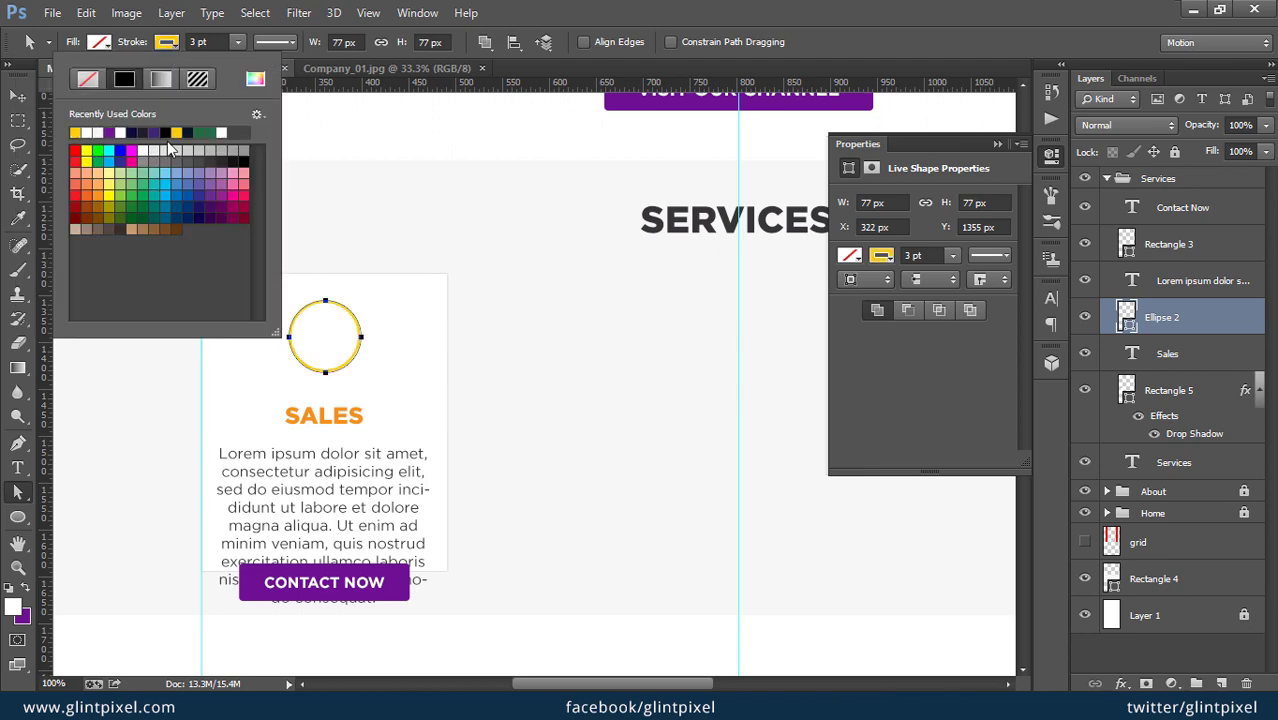
Step: Sample the SALES orange and apply it as the circle's outline colour
left_click(13, 605)
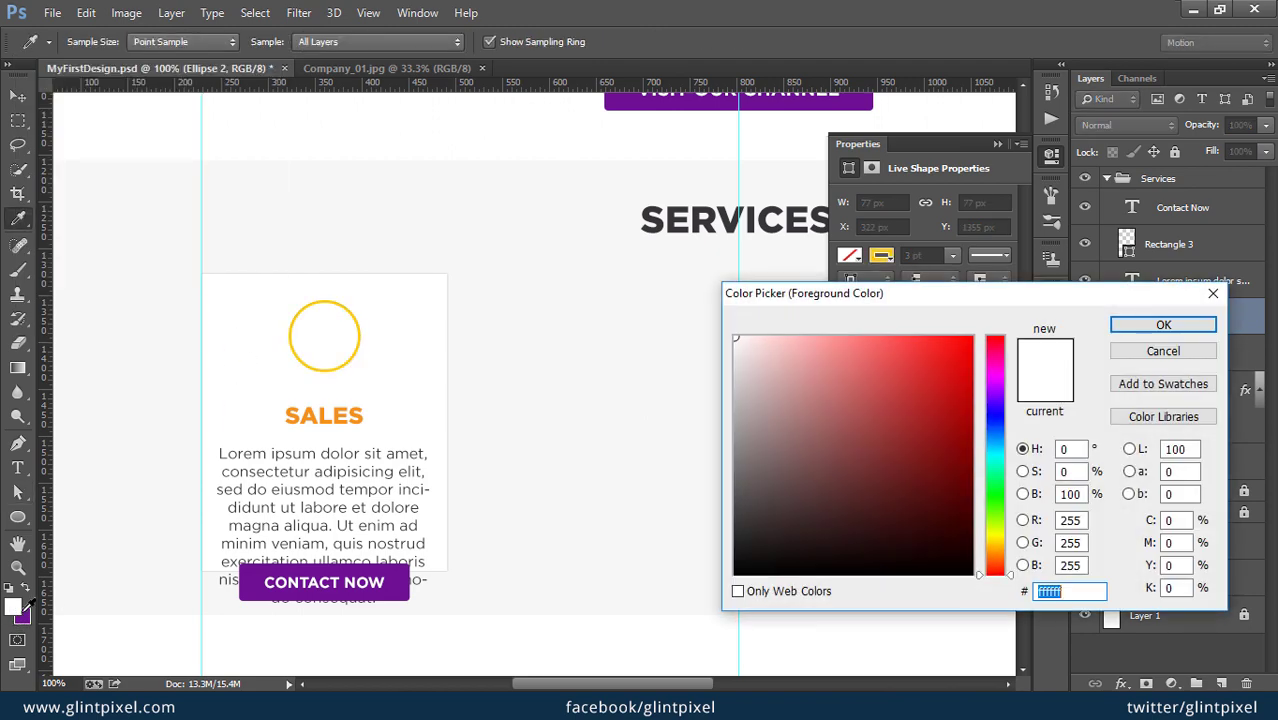
left_click(337, 404)
left_click(336, 405)
key("Return")
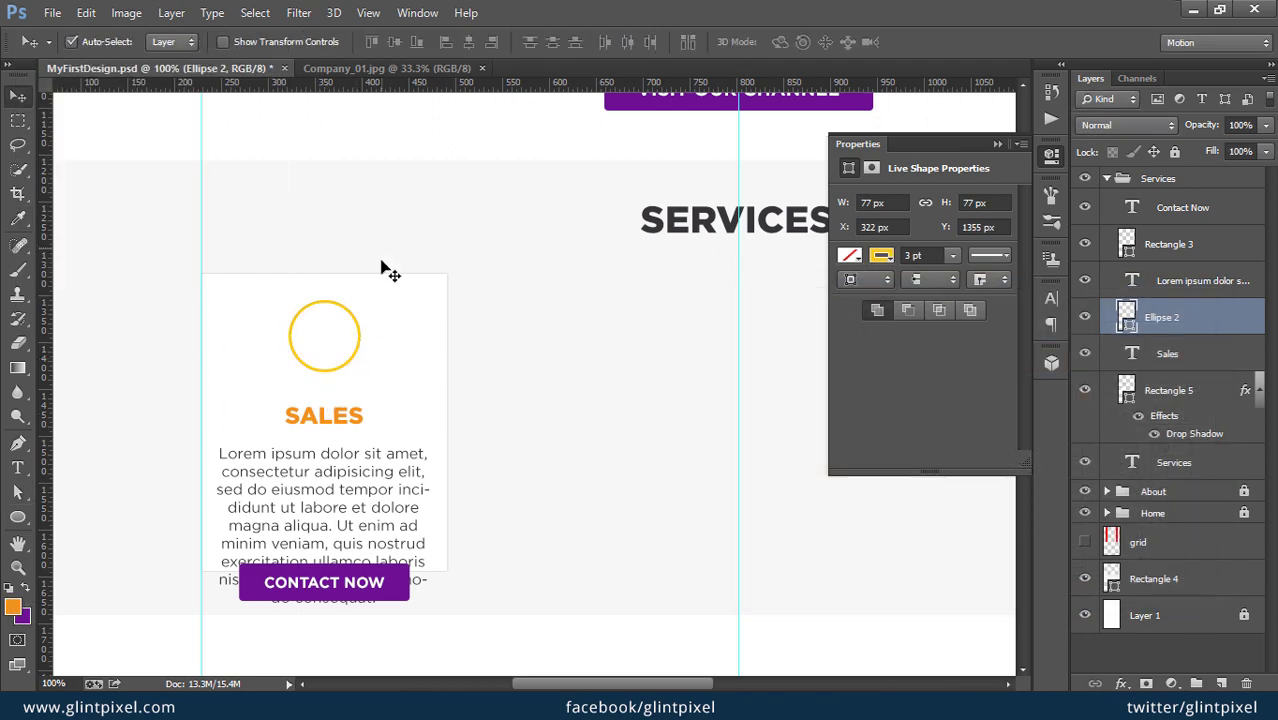
key("a")
left_click(166, 42)
left_click(84, 132)
key("v")
left_click(362, 400)
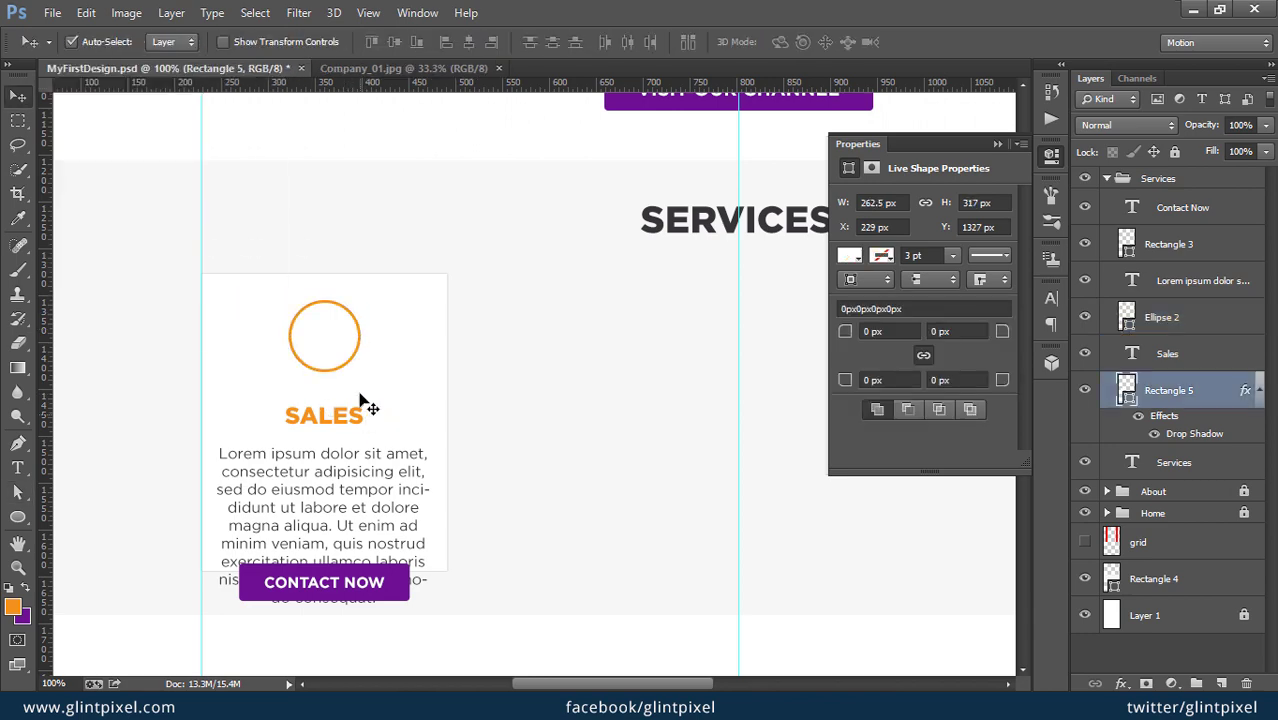
left_click(328, 358)
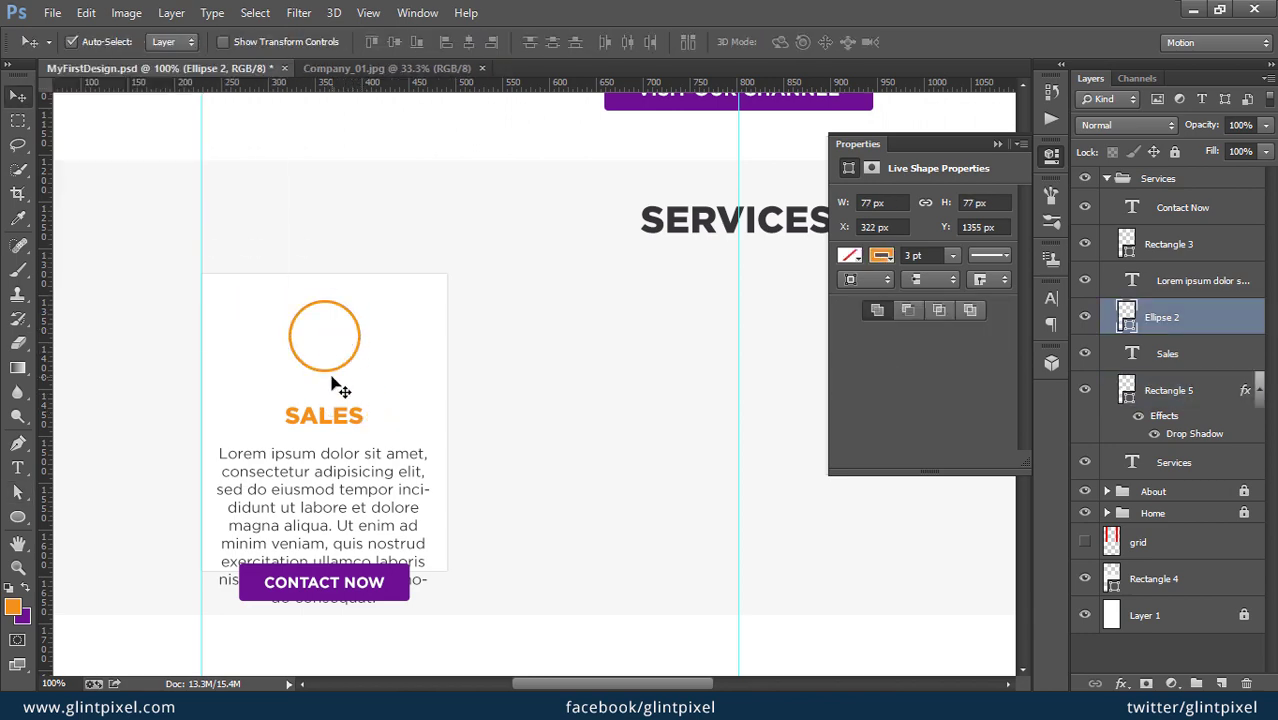
Step: Copy the bullhorn glyph from the Font Awesome cheatsheet and paste it into a new text layer
key("alt+Tab")
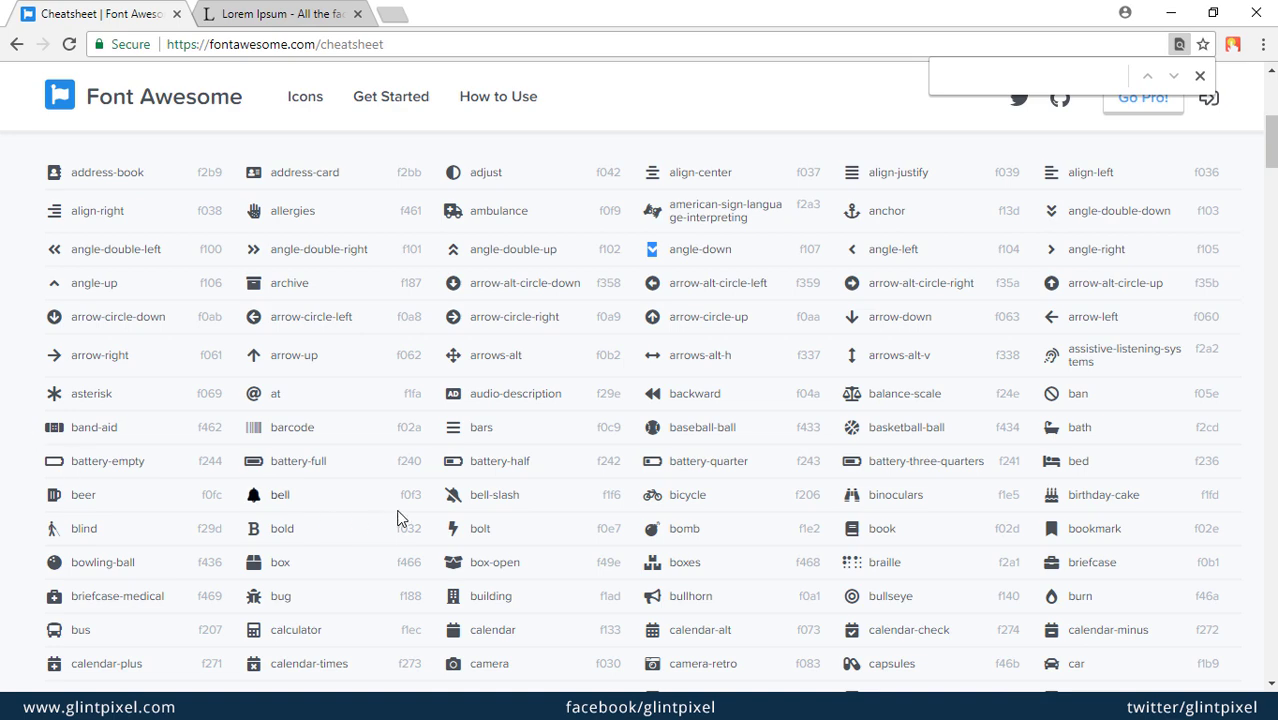
scroll(397, 517, "down", 1)
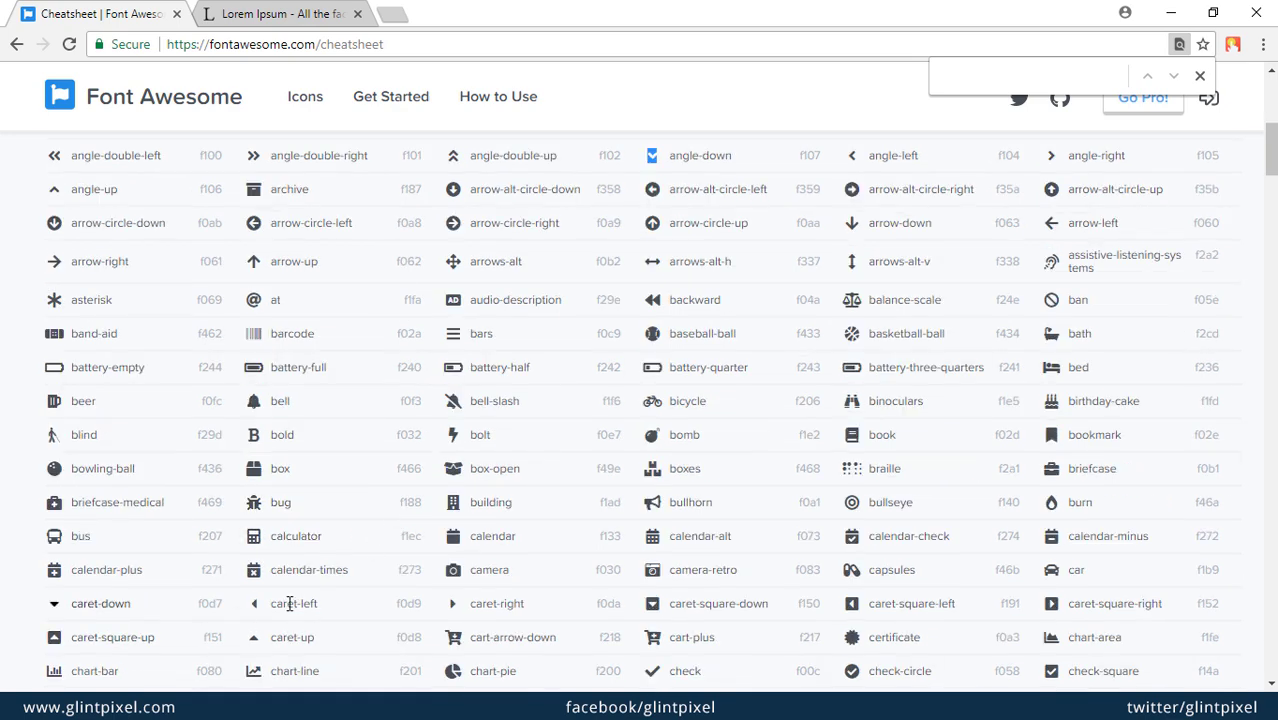
double_click(652, 502)
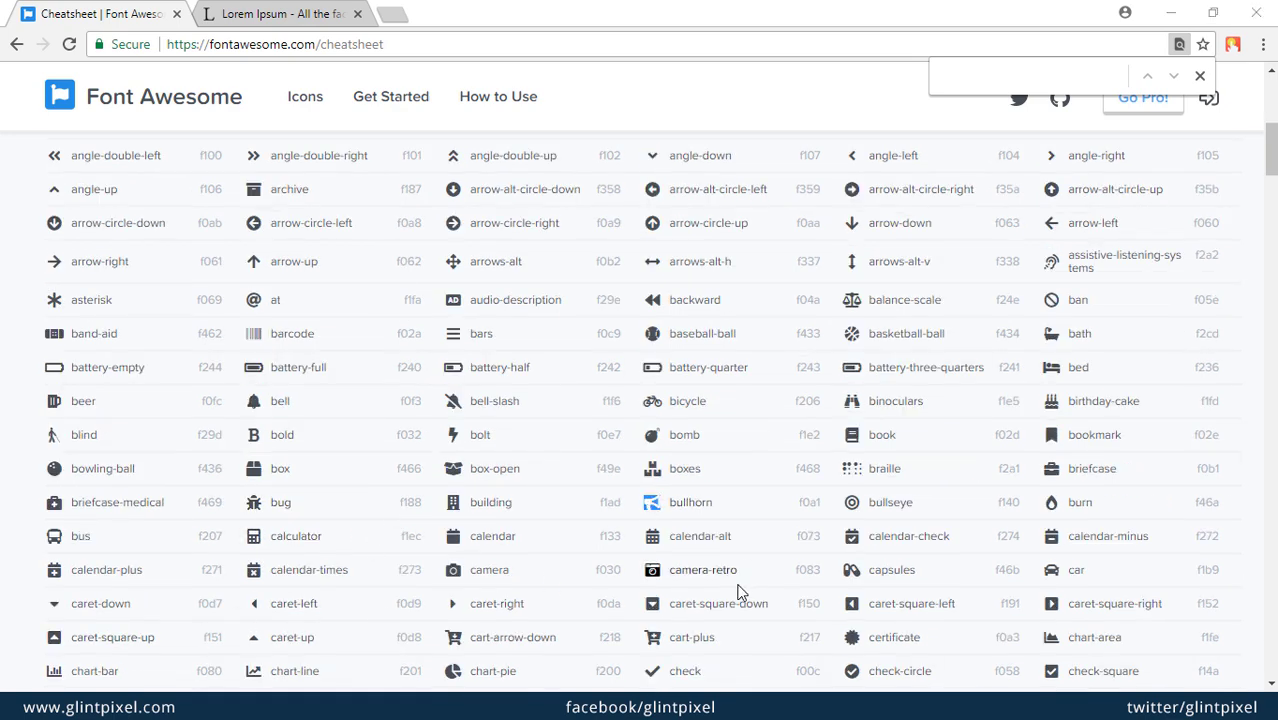
key("alt+Tab")
key("t")
left_click(262, 335)
key("ctrl+v")
Step: Set the pasted glyph's font to FontAwesome
key("ctrl+a")
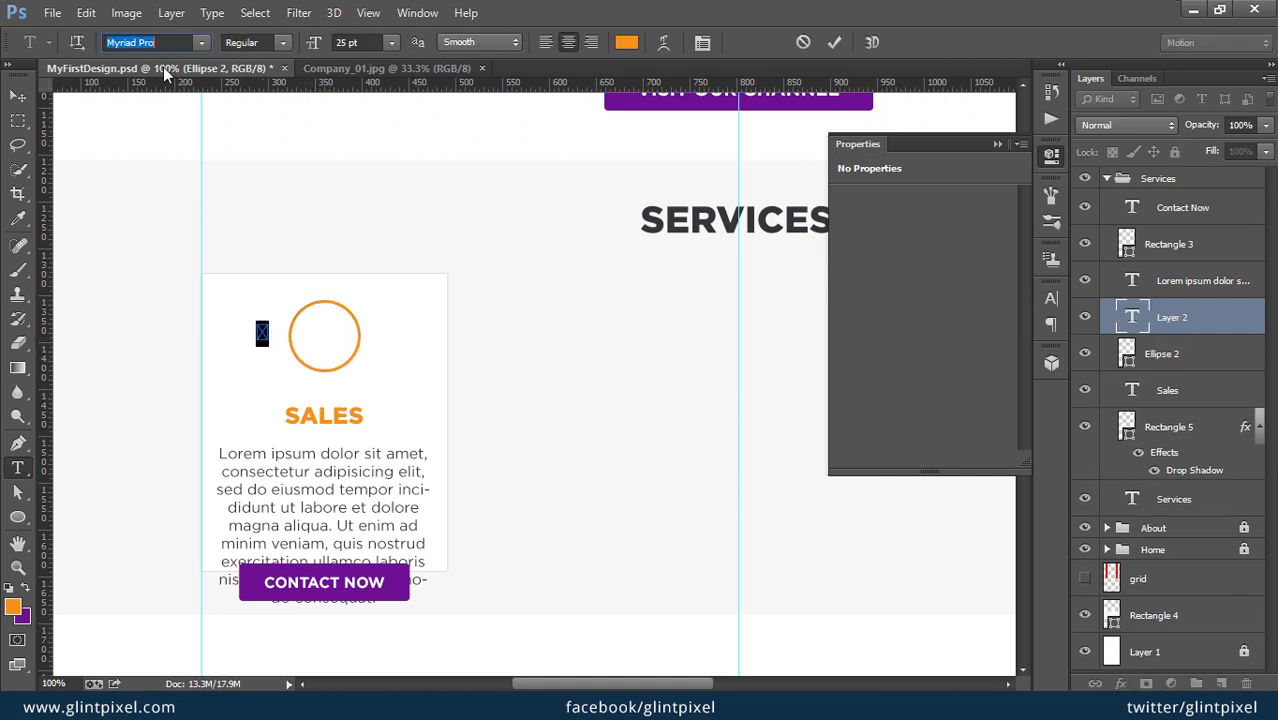
type("FontAwesome")
key("Return")
left_click(18, 93)
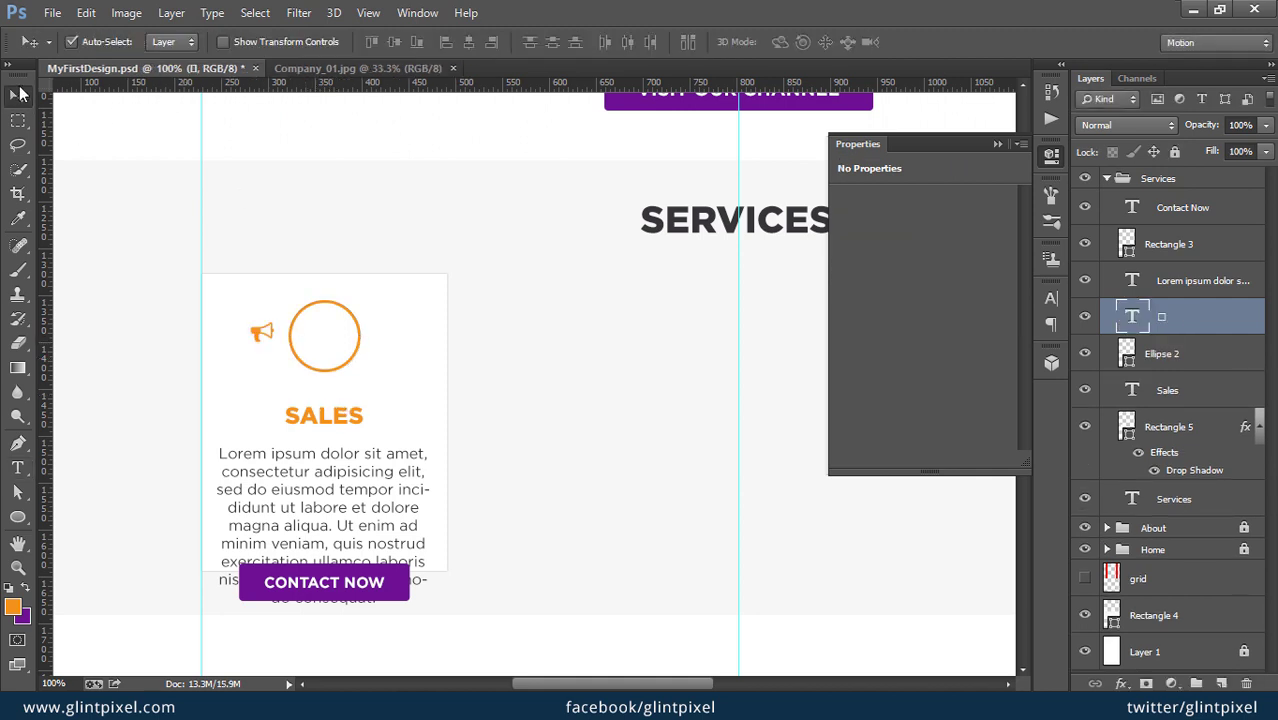
Step: Centre the bullhorn icon horizontally in the circle and move SALES and its paragraph up slightly
key("a")
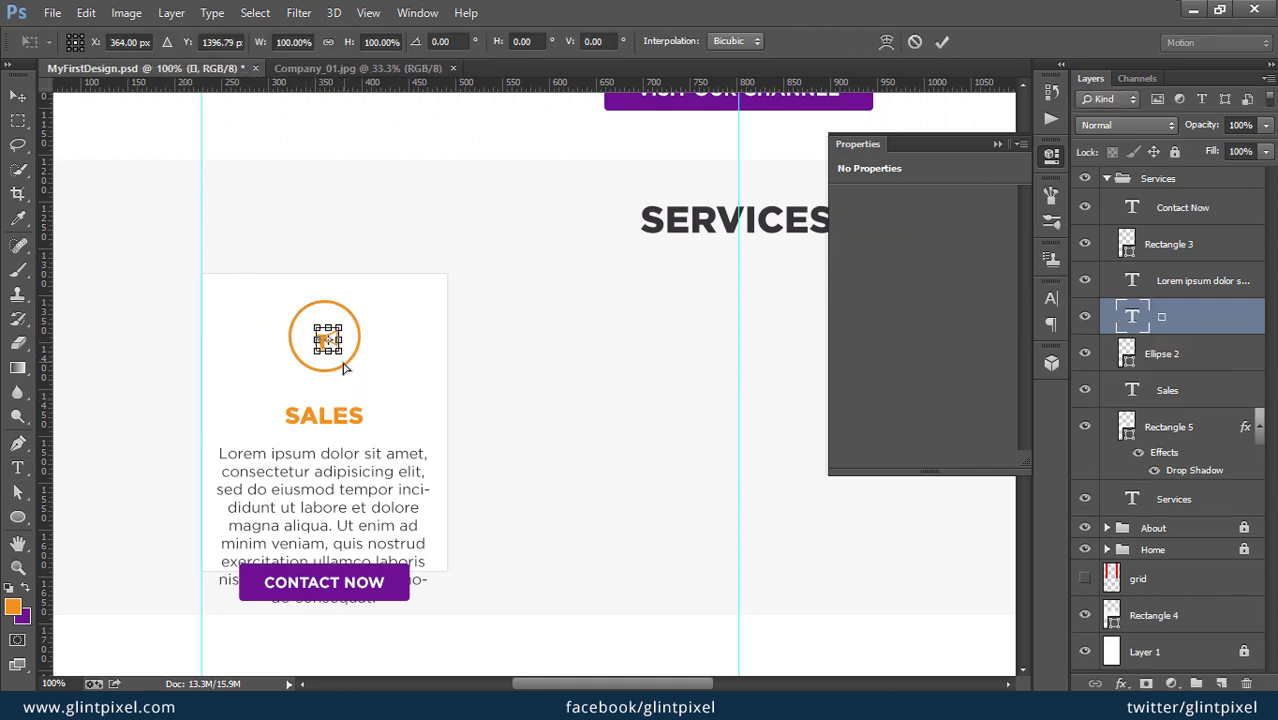
left_click(343, 372)
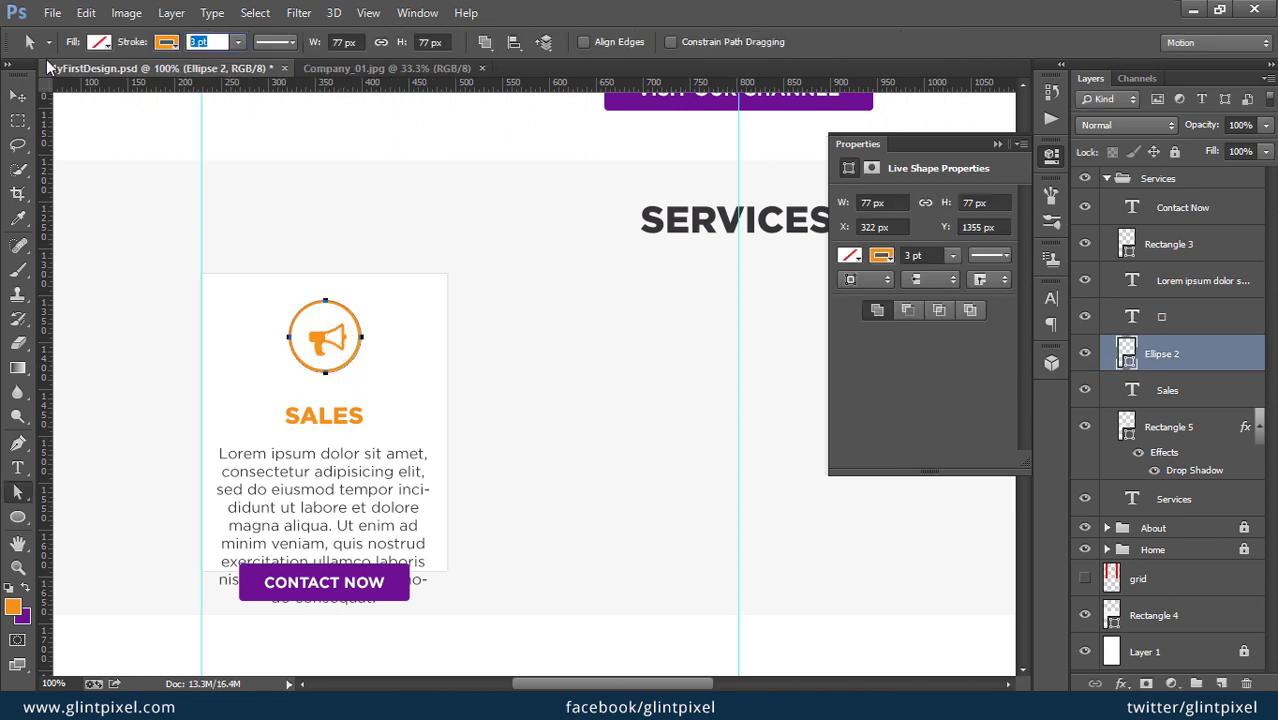
key("v")
left_click(336, 345, "shift")
left_click(394, 42)
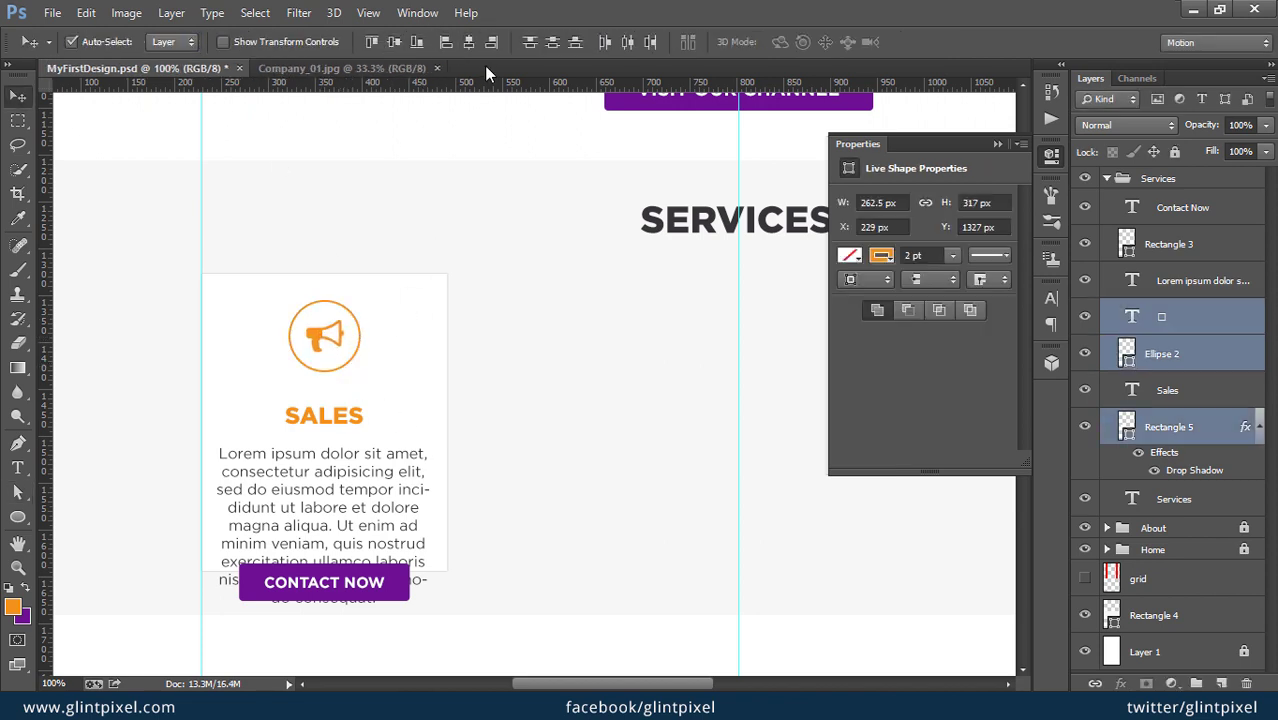
left_click_drag(343, 422, 343, 411)
Step: Nudge the SALES text up and move the Contact Now button below the paragraph
left_click_drag(371, 491, 370, 477)
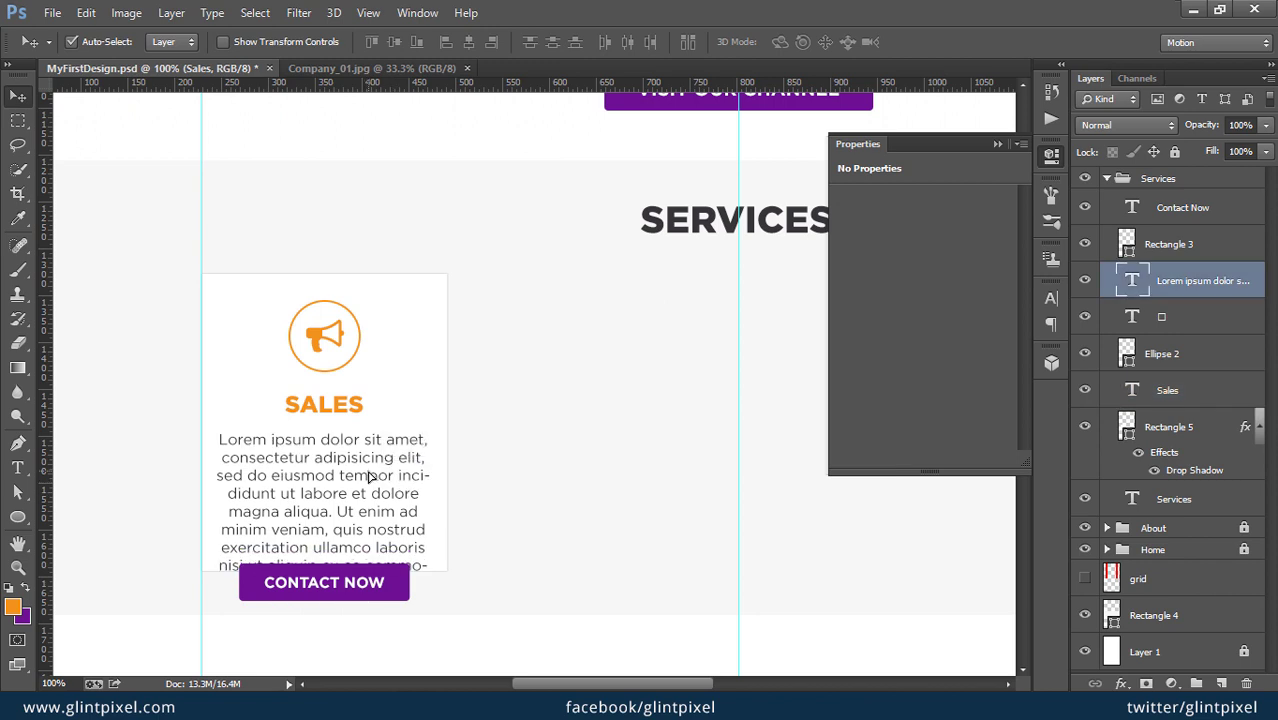
left_click(400, 598)
left_click(400, 598, "shift")
left_click_drag(400, 598, 505, 622)
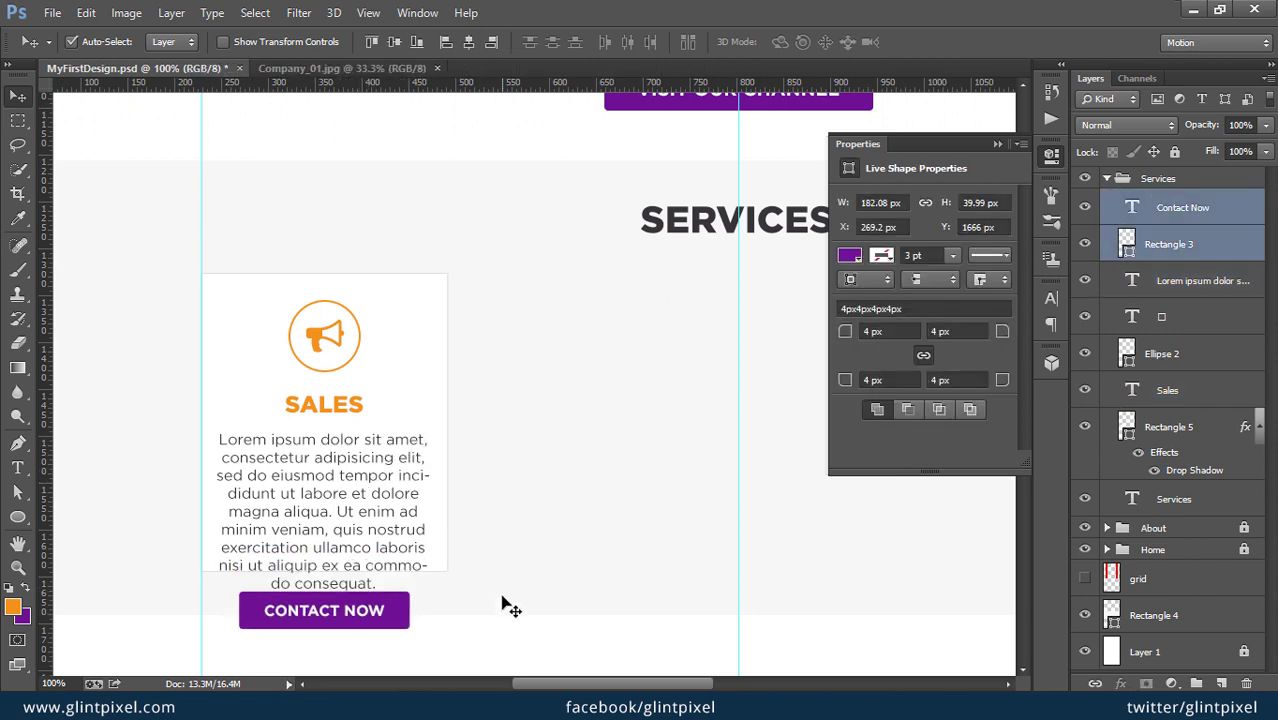
Step: Extend the card's bottom edge downward to make it taller
left_click(434, 330)
key("a")
key("shift+Down")
key("shift+Down")
key("shift+Down")
key("shift+Down")
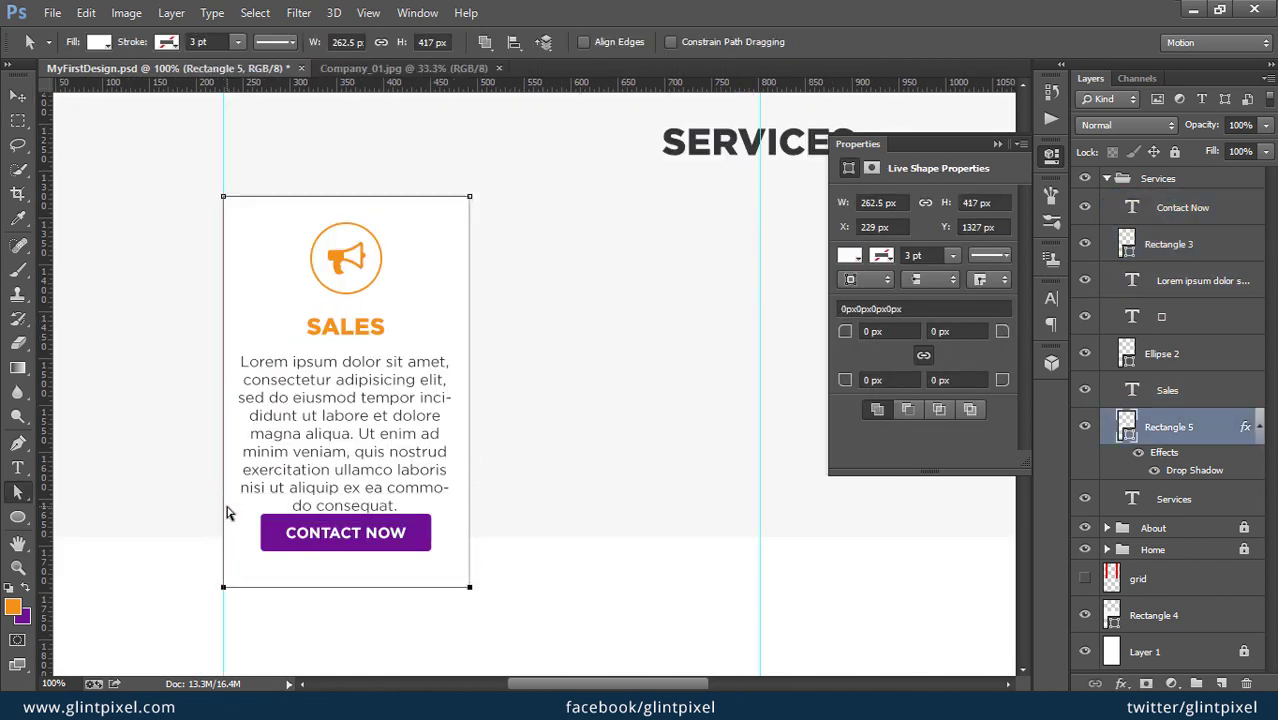
key("v")
Step: Nudge the Contact Now button down into place with the arrow keys
left_click(318, 534)
left_click(290, 548, "shift")
left_click_drag(345, 533, 348, 558)
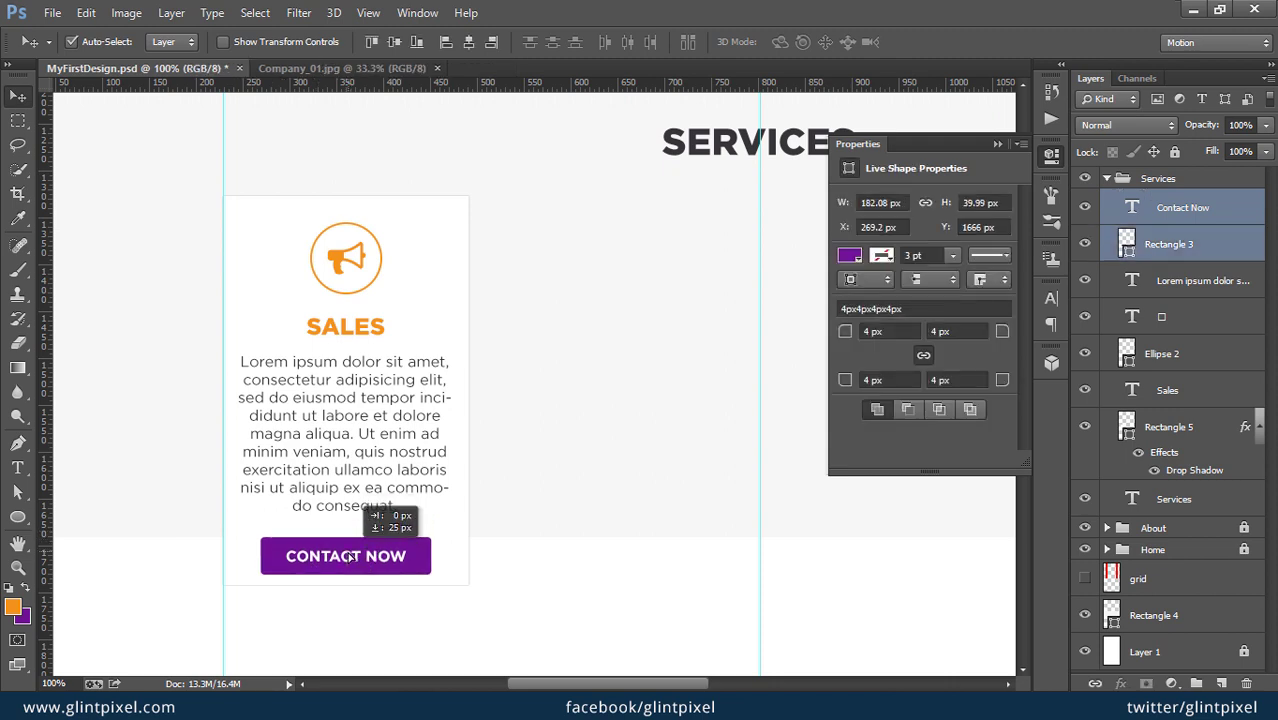
key("ctrl+z")
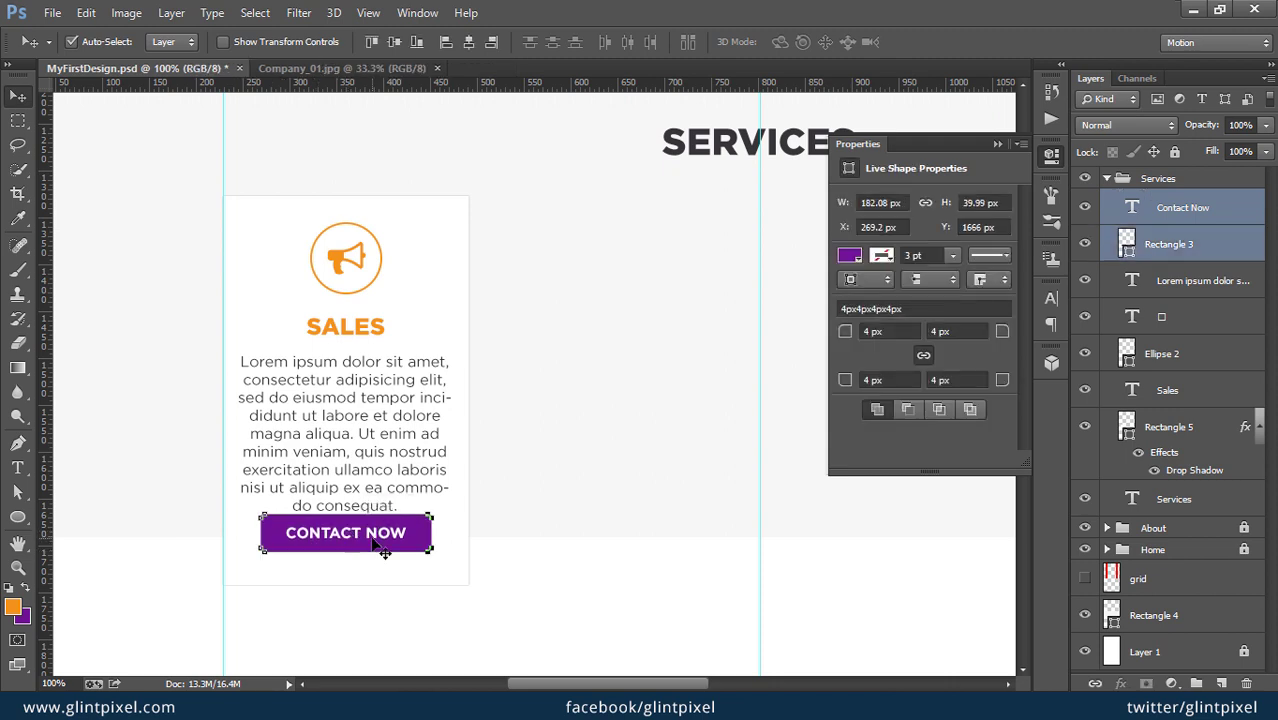
key("shift+Down")
key("Down")
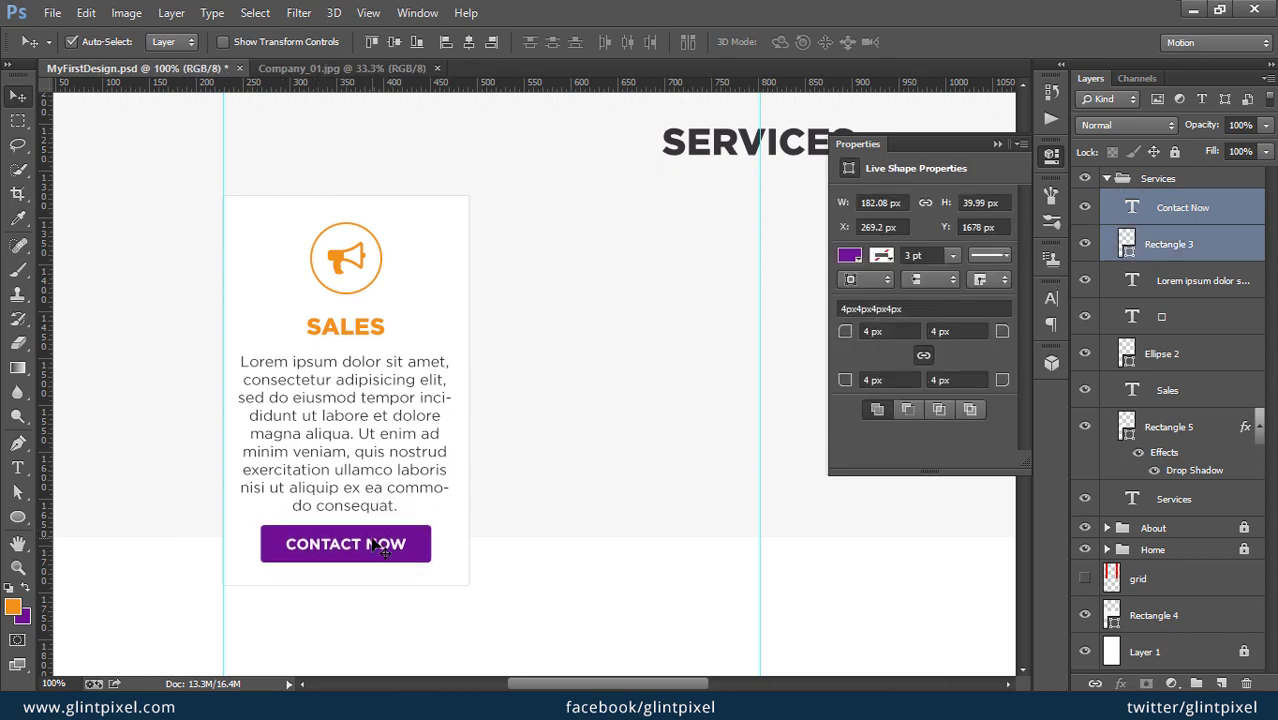
key("shift+Down")
key("Down")
key("Down")
key("Up")
key("Up")
key("Up")
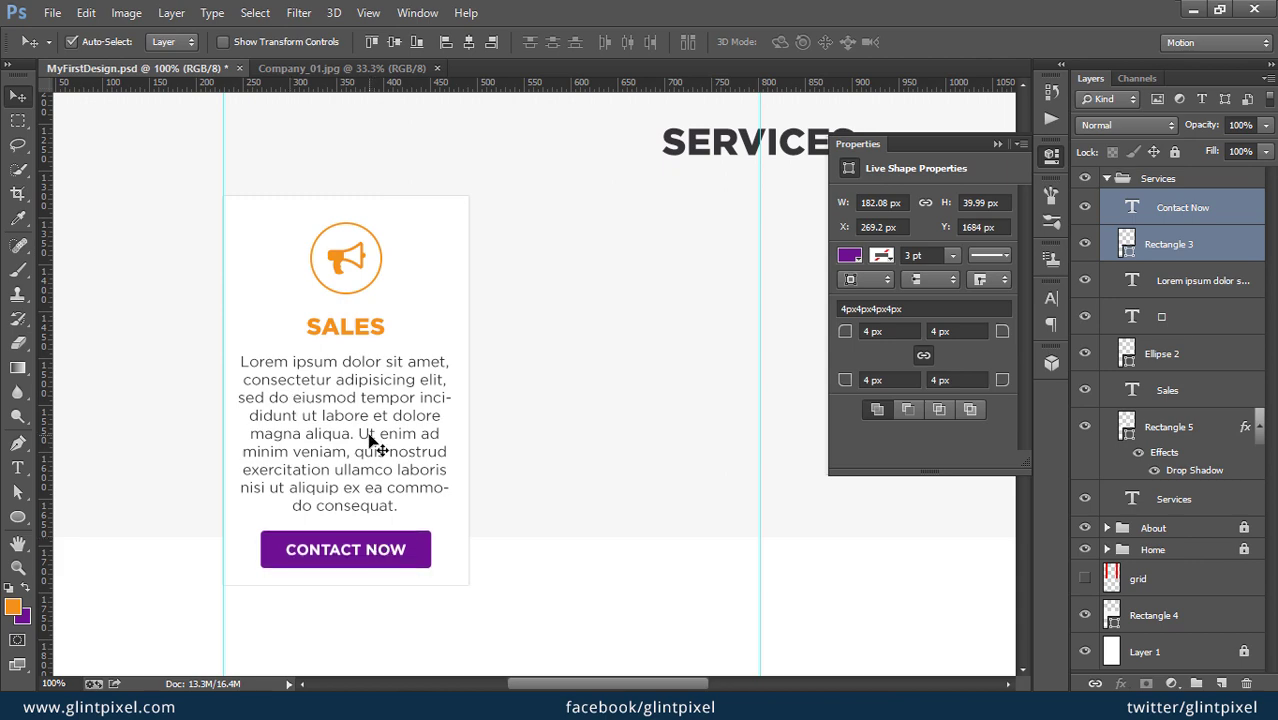
Step: Extend the grey Services band's bottom edge further down
key("Tab")
left_click(582, 537)
left_click_drag(525, 508, 513, 585)
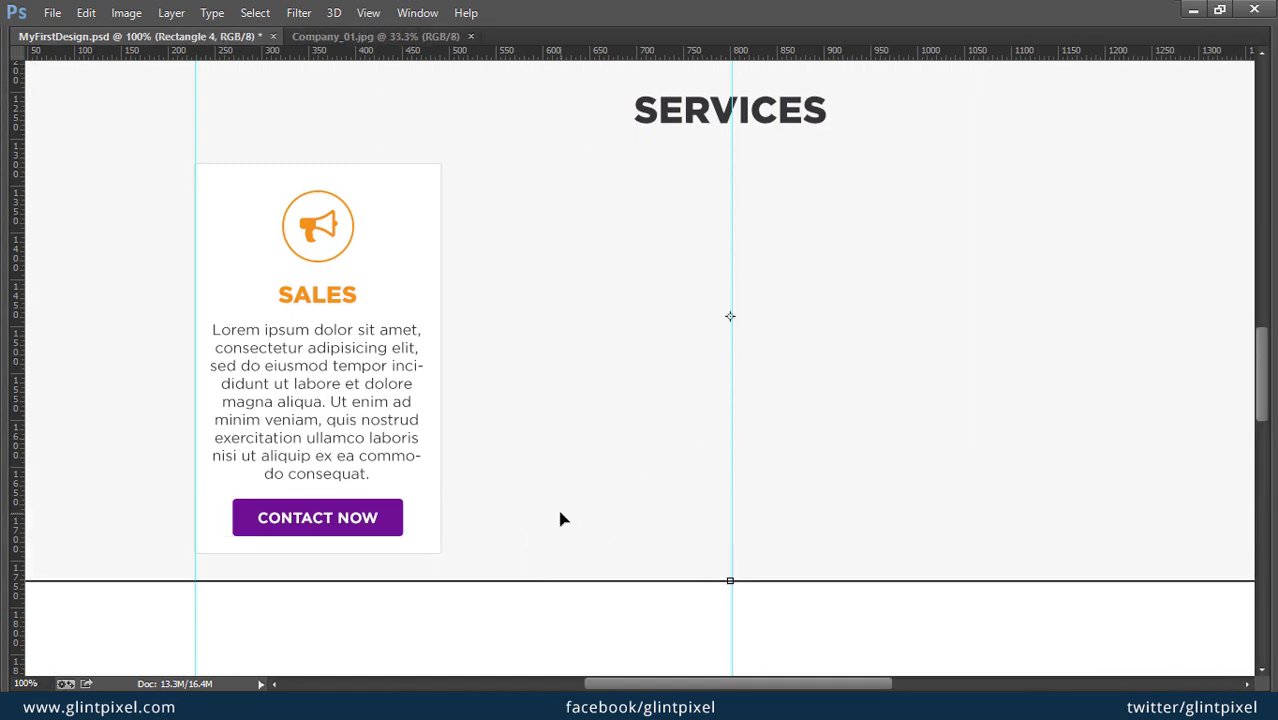
Step: Select the Sales card's content and background layers, nudging the content up slightly
key("ctrl+minus")
key("ctrl+plus")
key("ctrl+minus")
key("Tab")
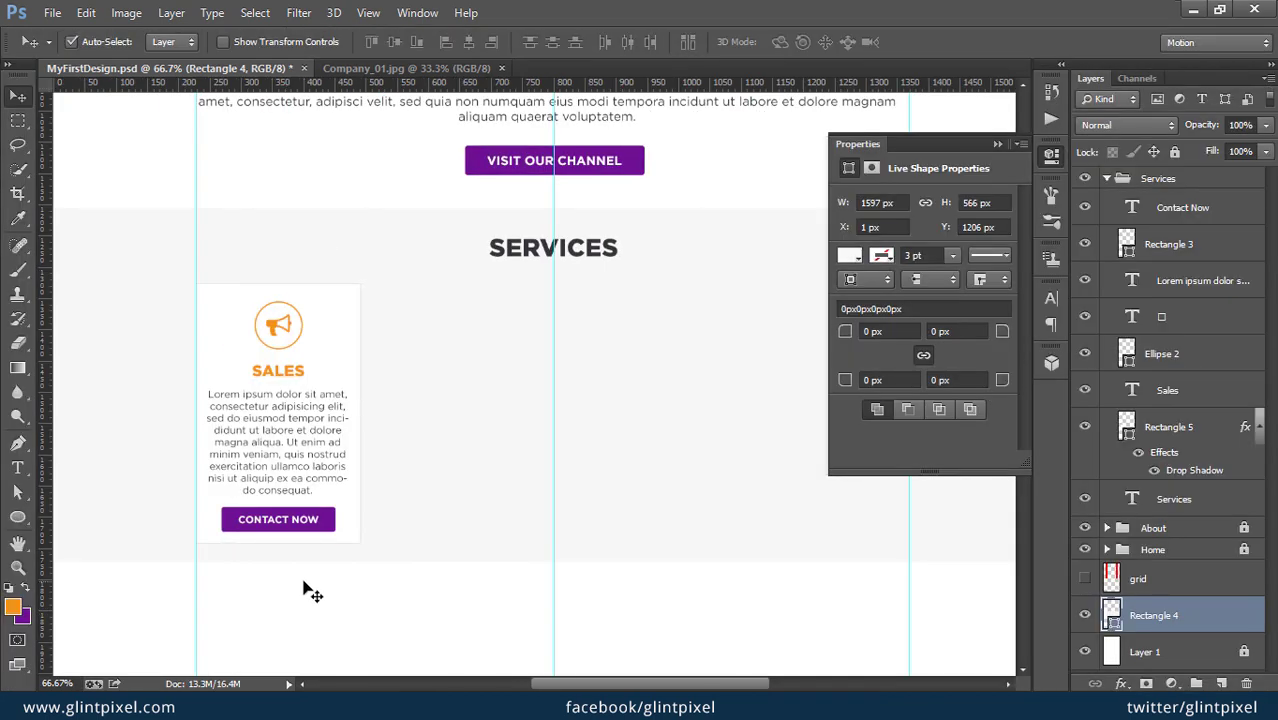
left_click_drag(153, 347, 360, 485)
key("Up")
key("Up")
key("Up")
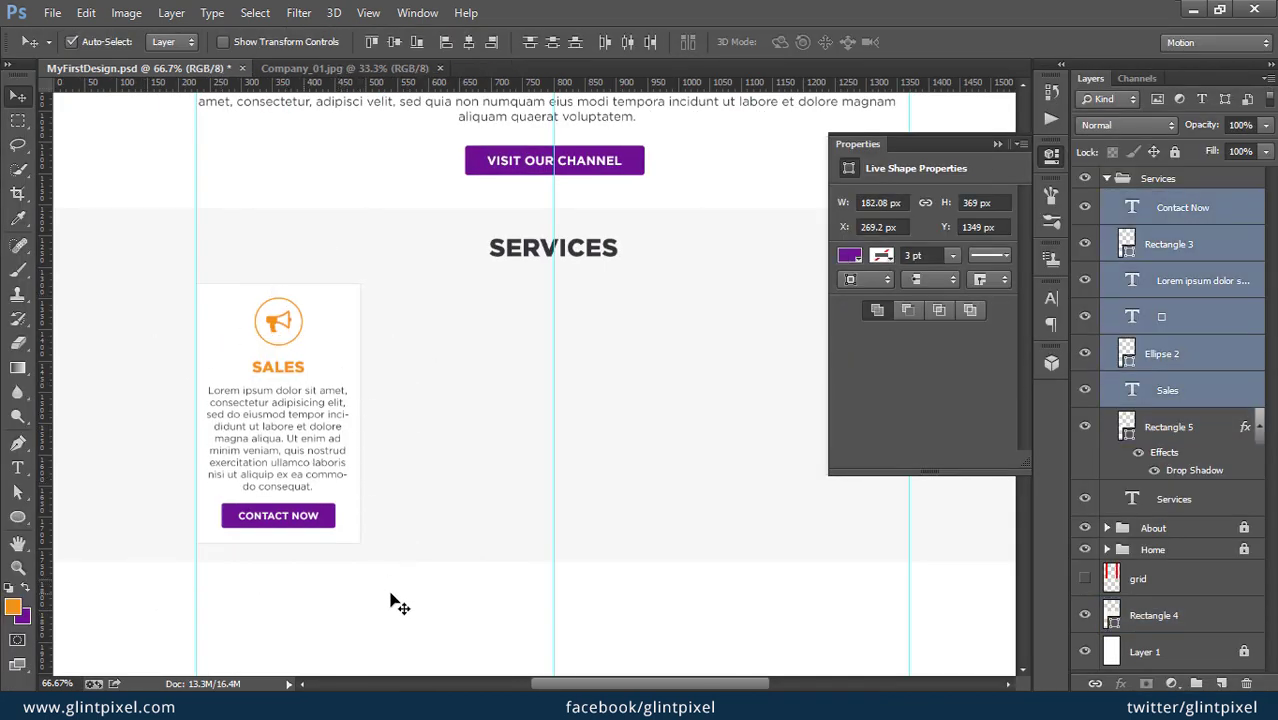
left_click_drag(395, 602, 250, 282)
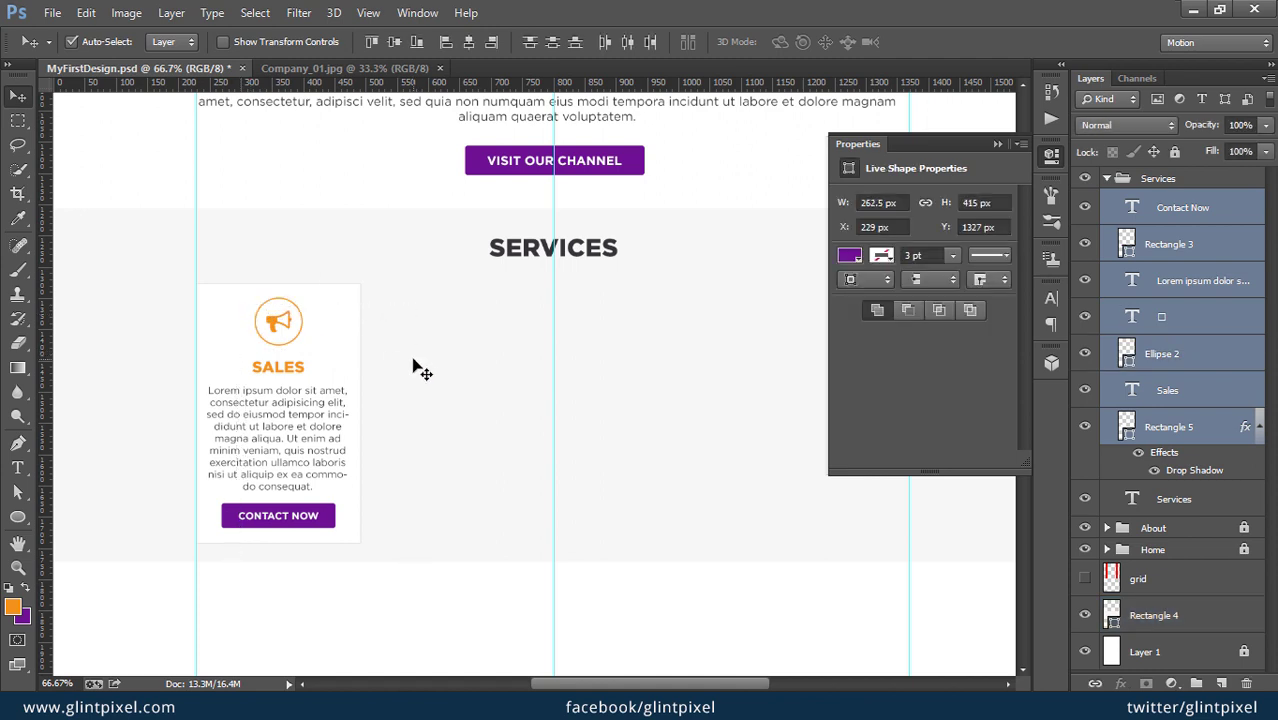
Step: Duplicate the Sales card into three more grid columns, then hide the layout grid
left_click(1085, 578)
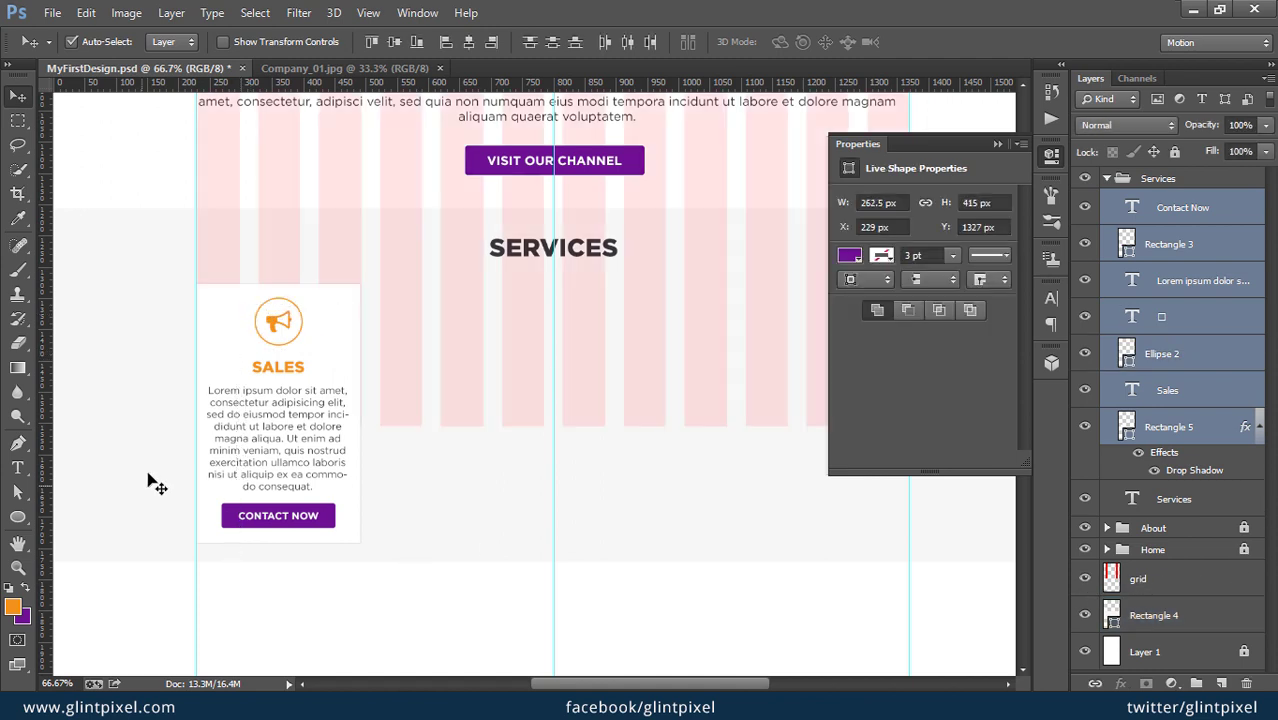
left_click_drag(301, 393, 485, 393)
key("ctrl+alt+shift+t")
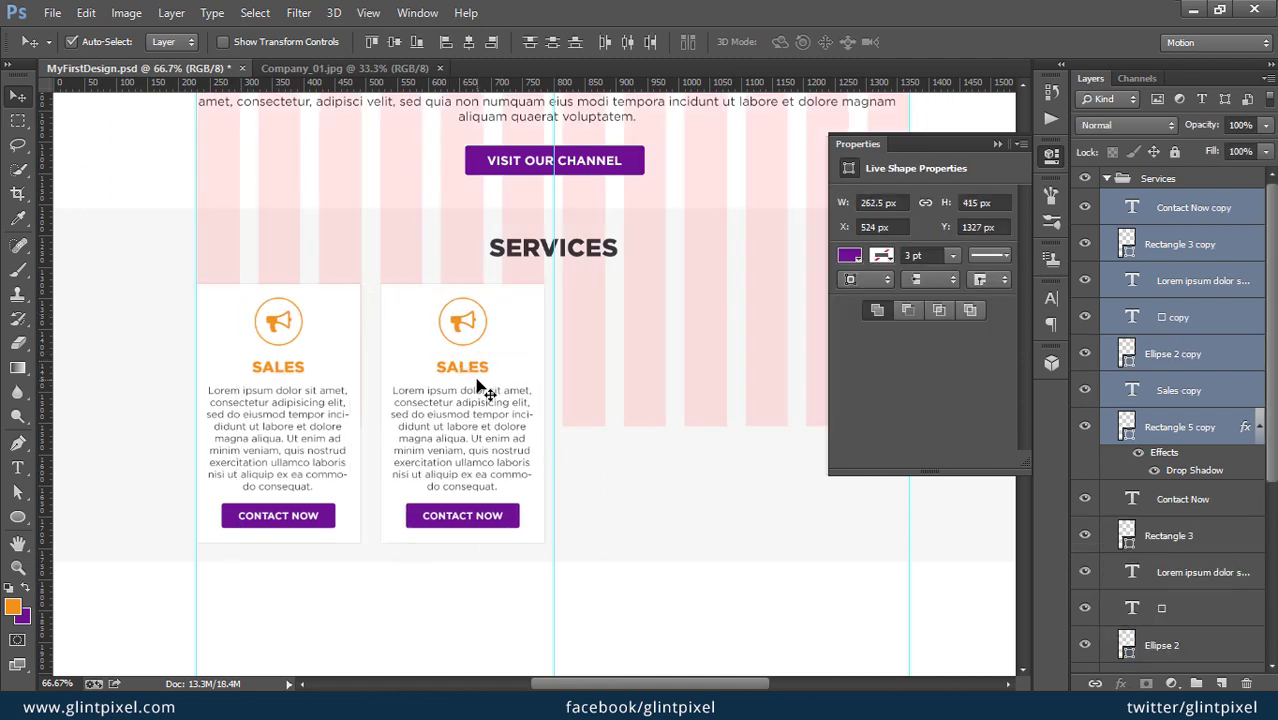
key("Tab")
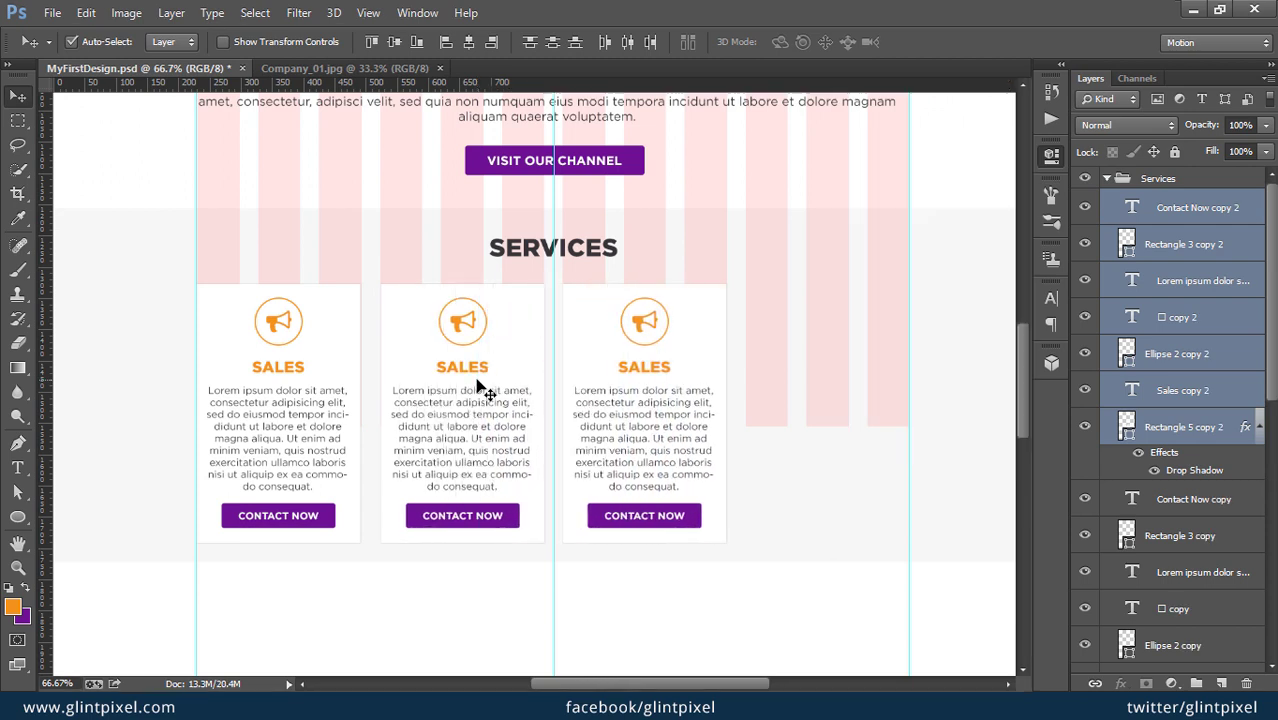
key("ctrl+alt+shift+t")
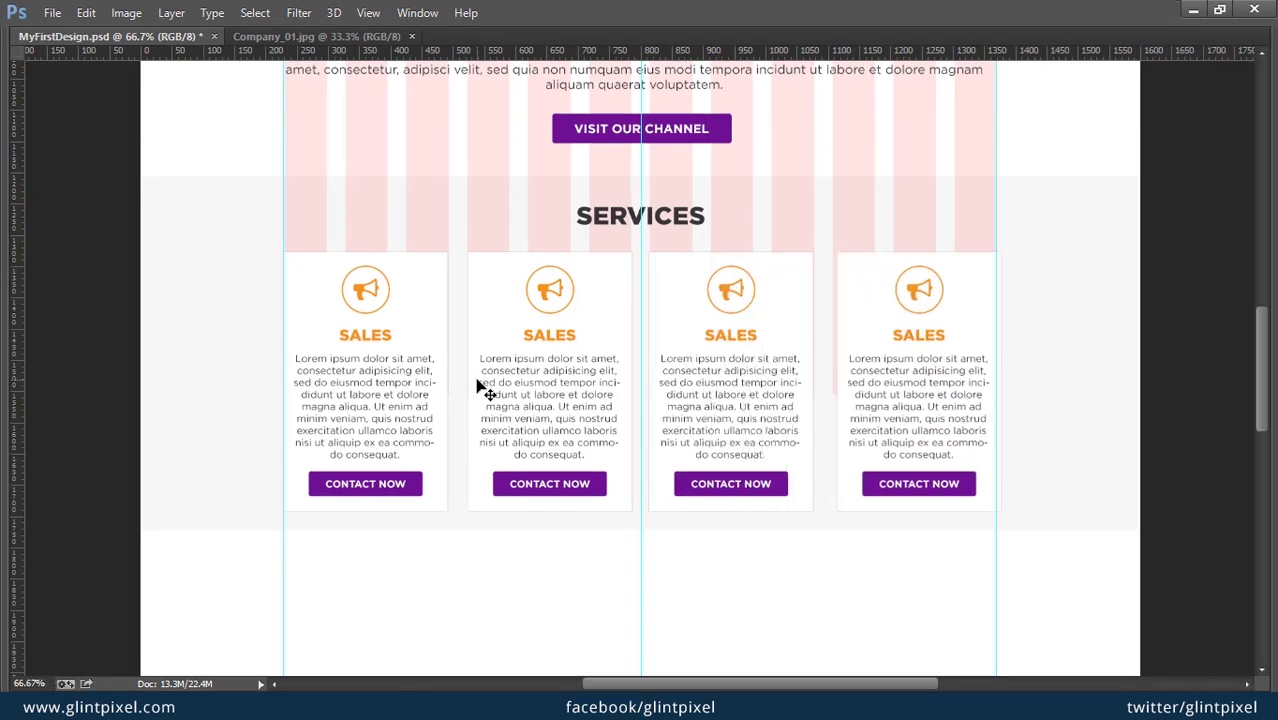
key("Tab")
scroll(1170, 450, "down", 5)
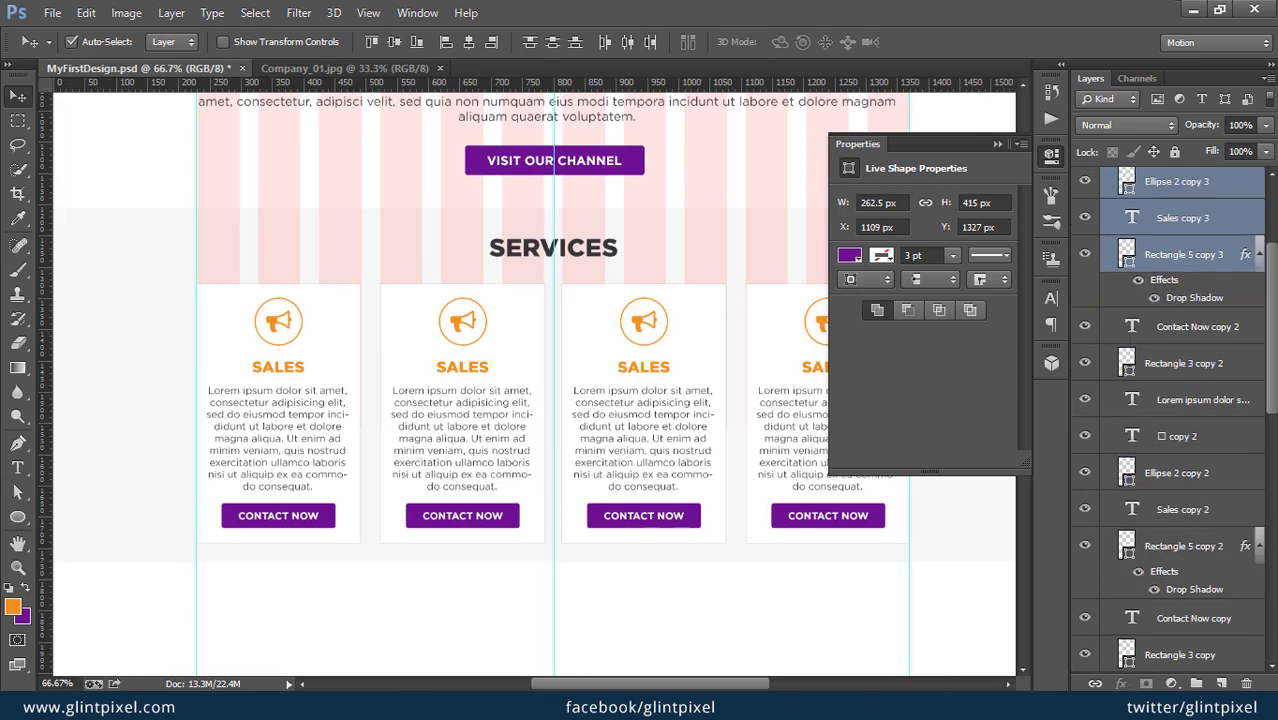
scroll(1162, 660, "down", 5)
left_click(1087, 585)
Step: Hide panels and guides, view at actual size, and retitle the second card PURCHASE
key("Tab")
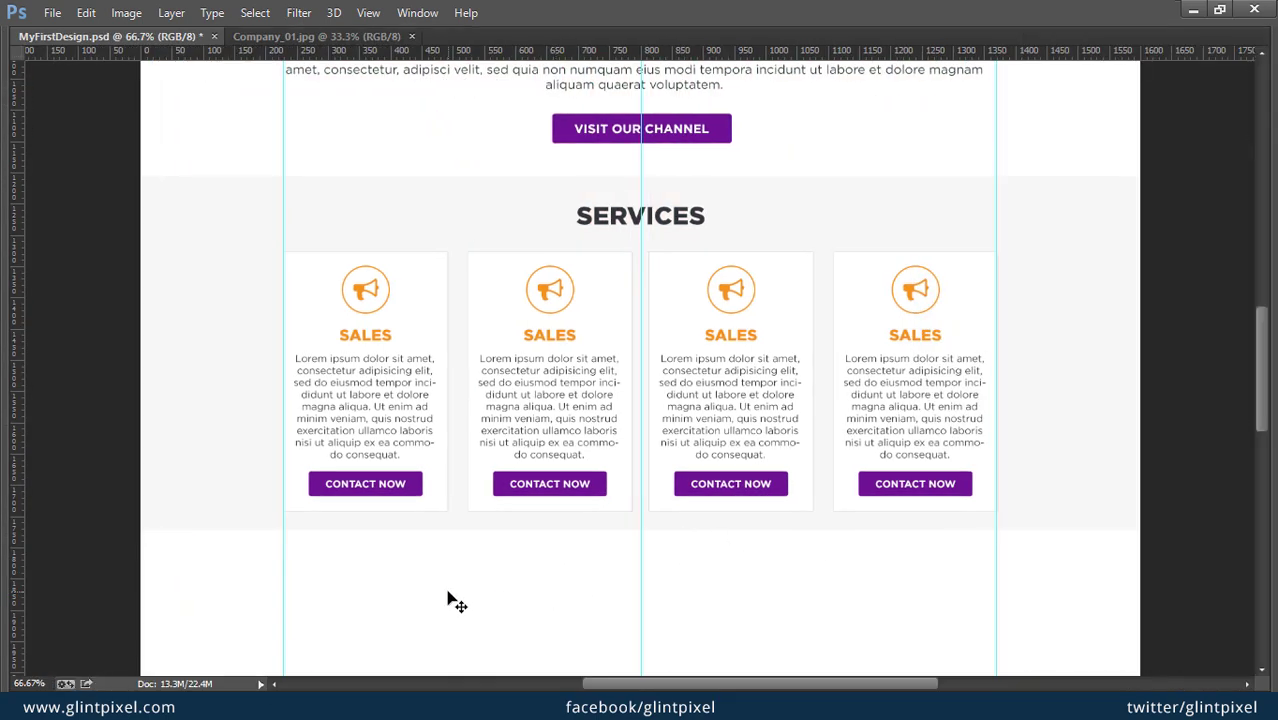
key("ctrl+semicolon")
key("ctrl+1")
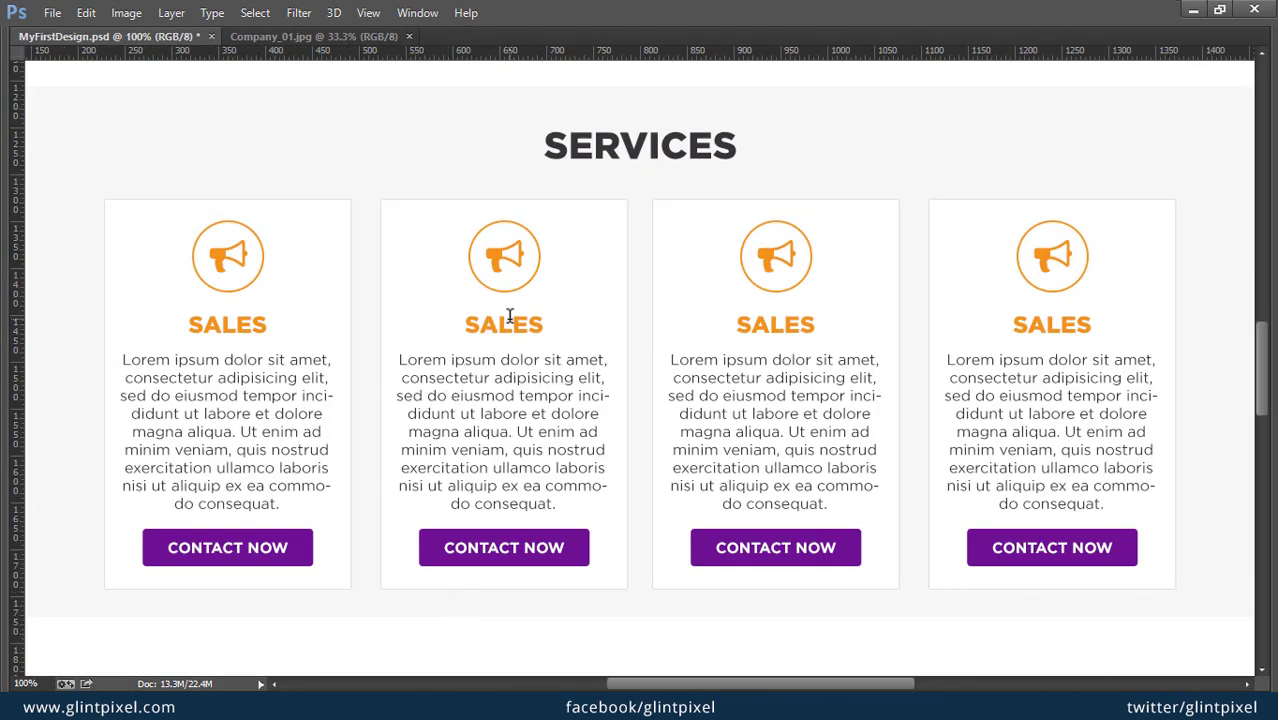
double_click(510, 316)
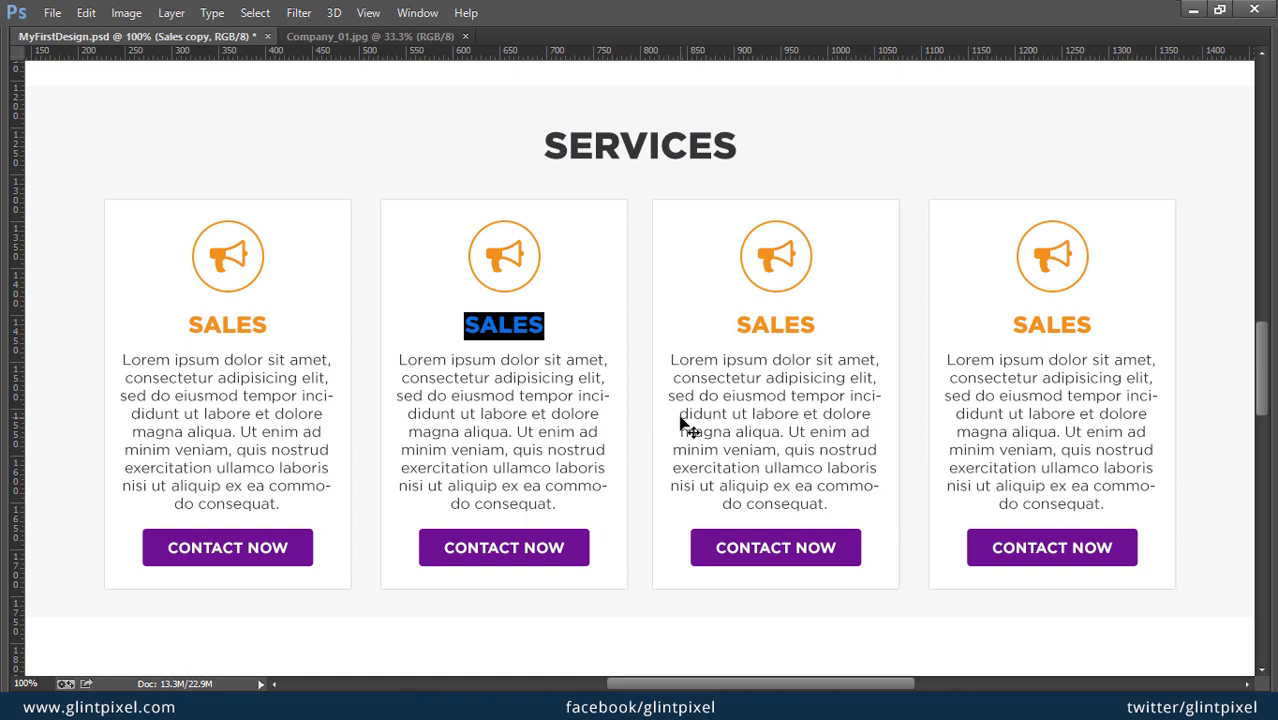
type("PURCHAS")
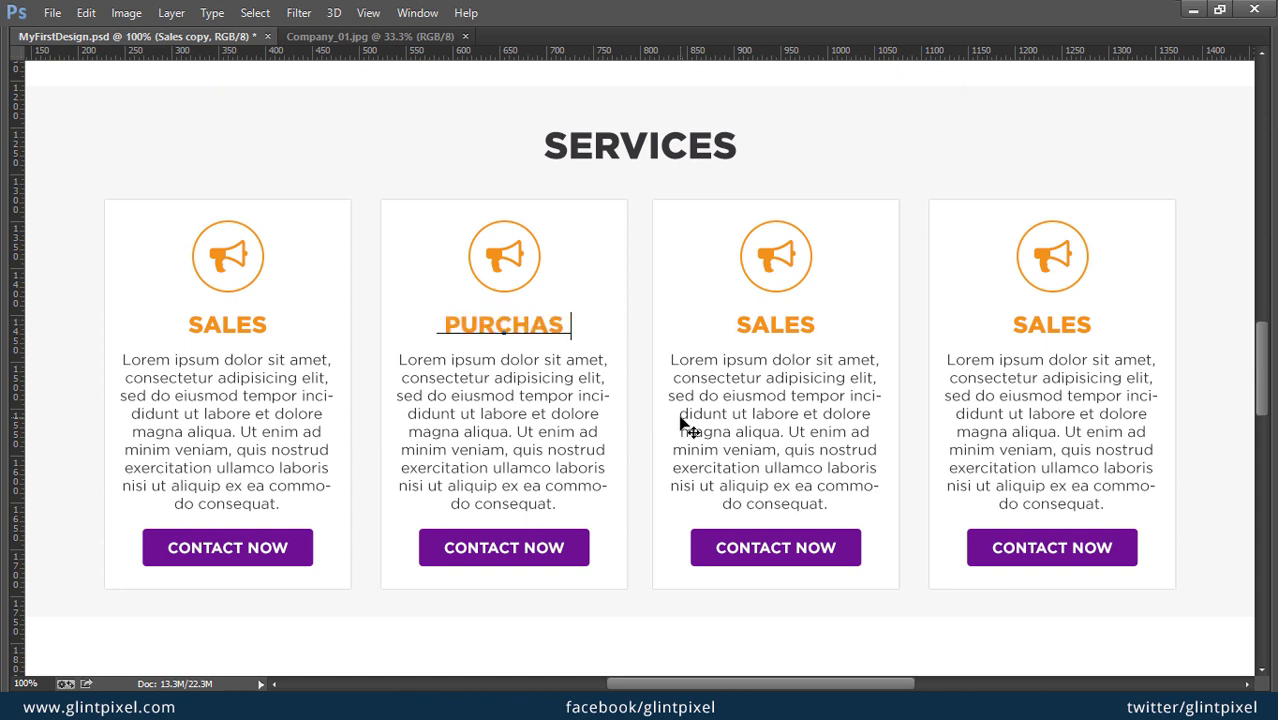
type("E")
key("ctrl+Return")
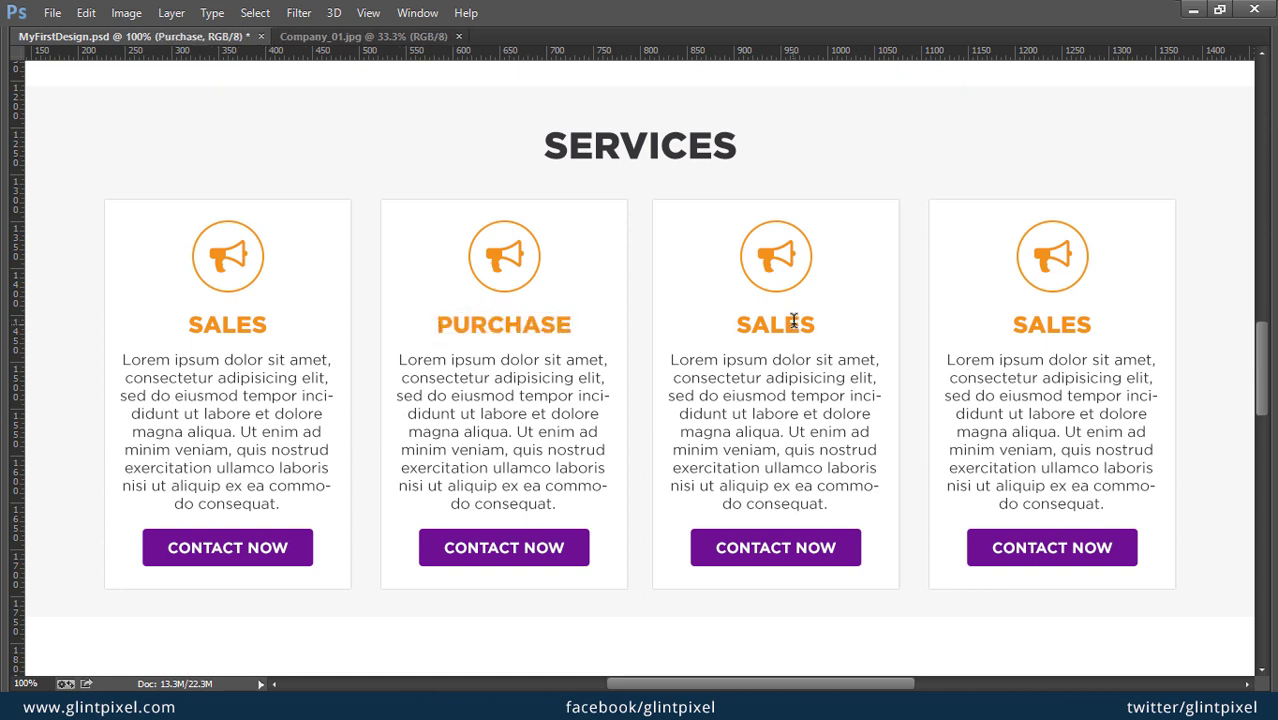
Step: Retitle the third and fourth cards EXPORTS and OTHER, then zoom out to 66.7%
double_click(793, 320)
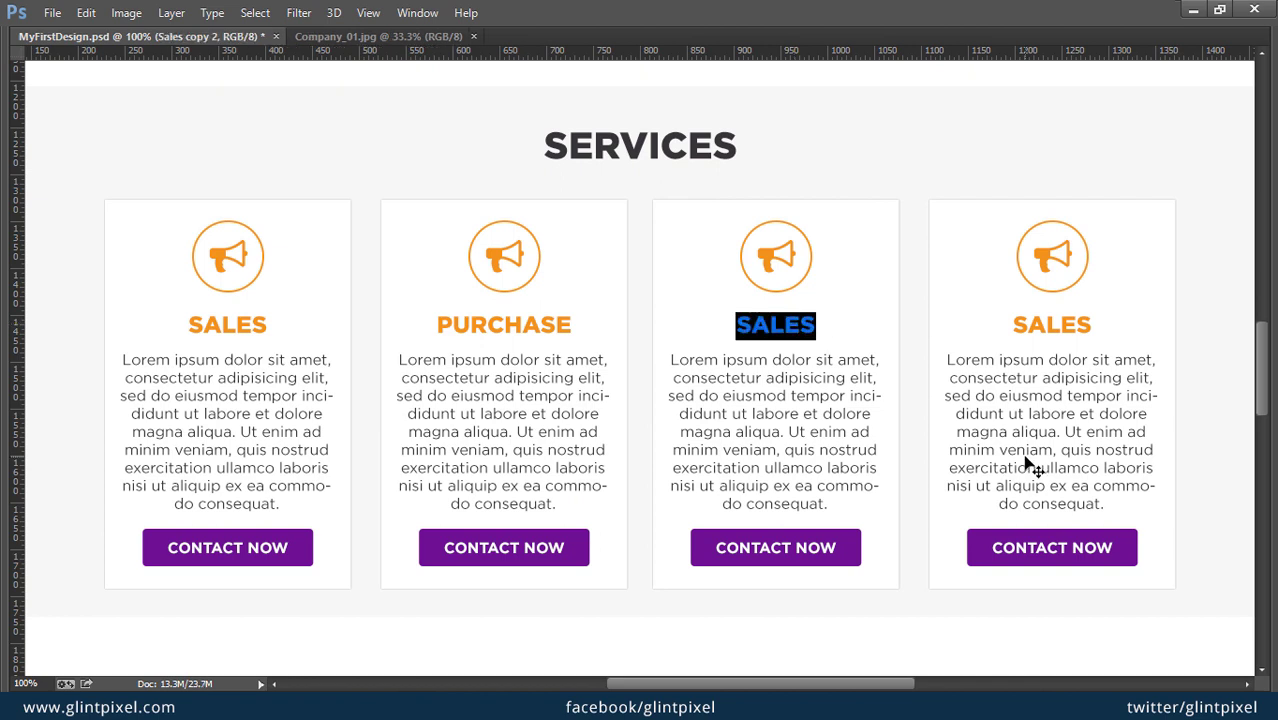
type("EXPORT")
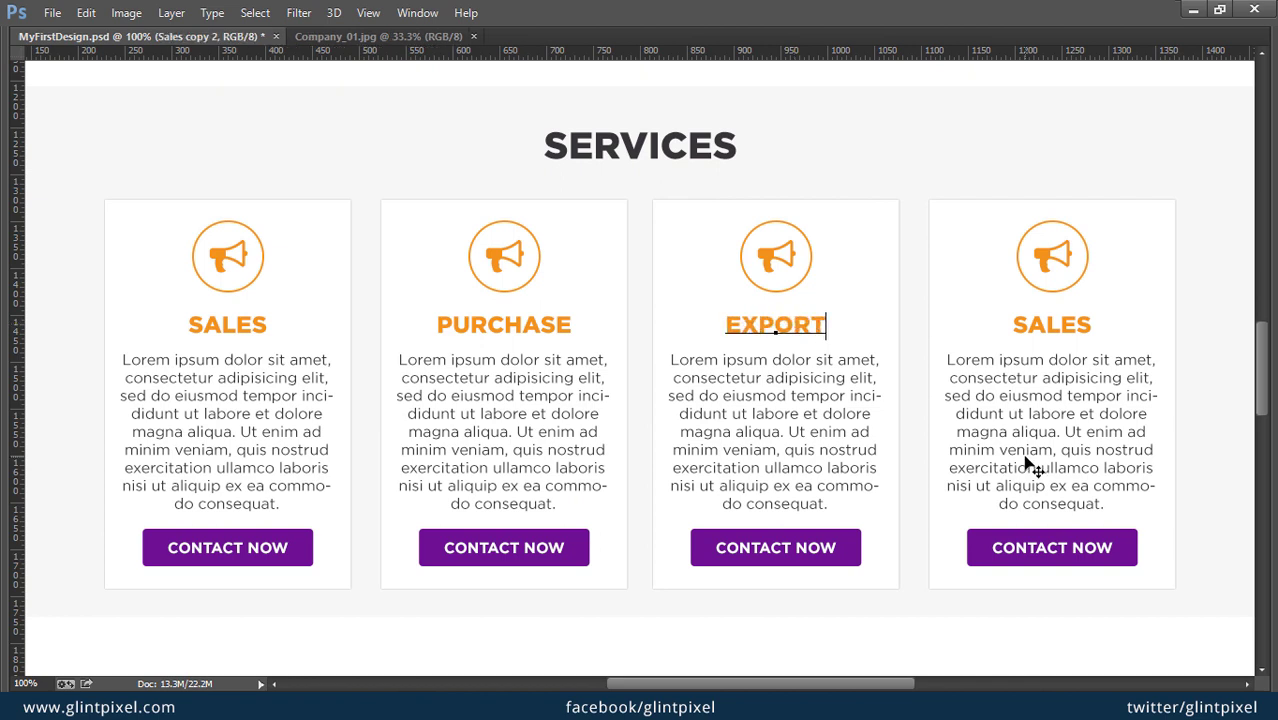
type("S")
key("ctrl+Return")
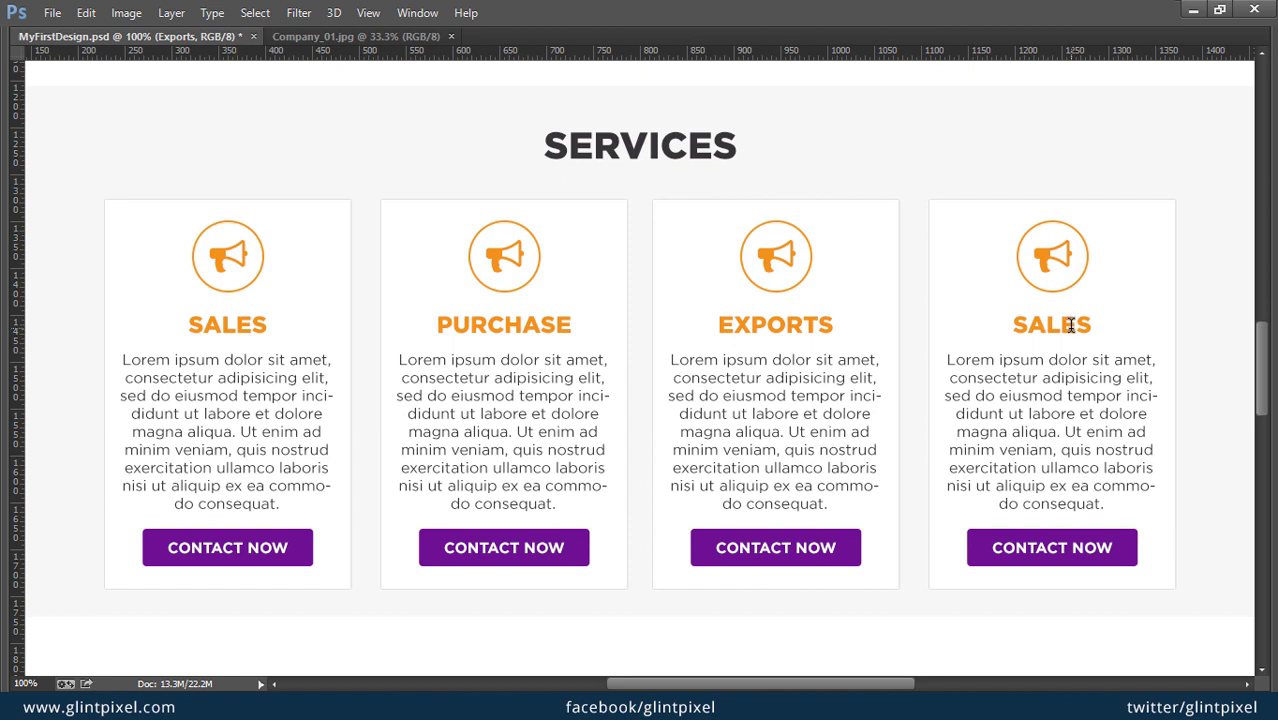
double_click(1070, 325)
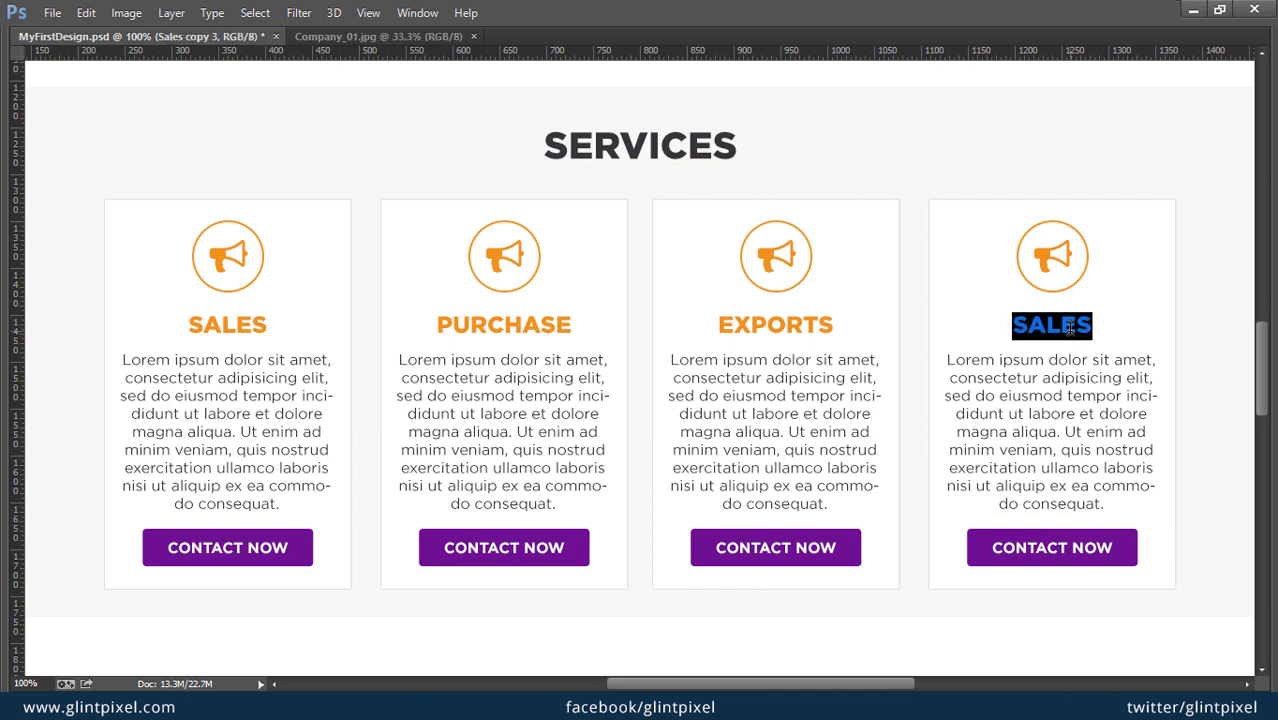
key("BackSpace")
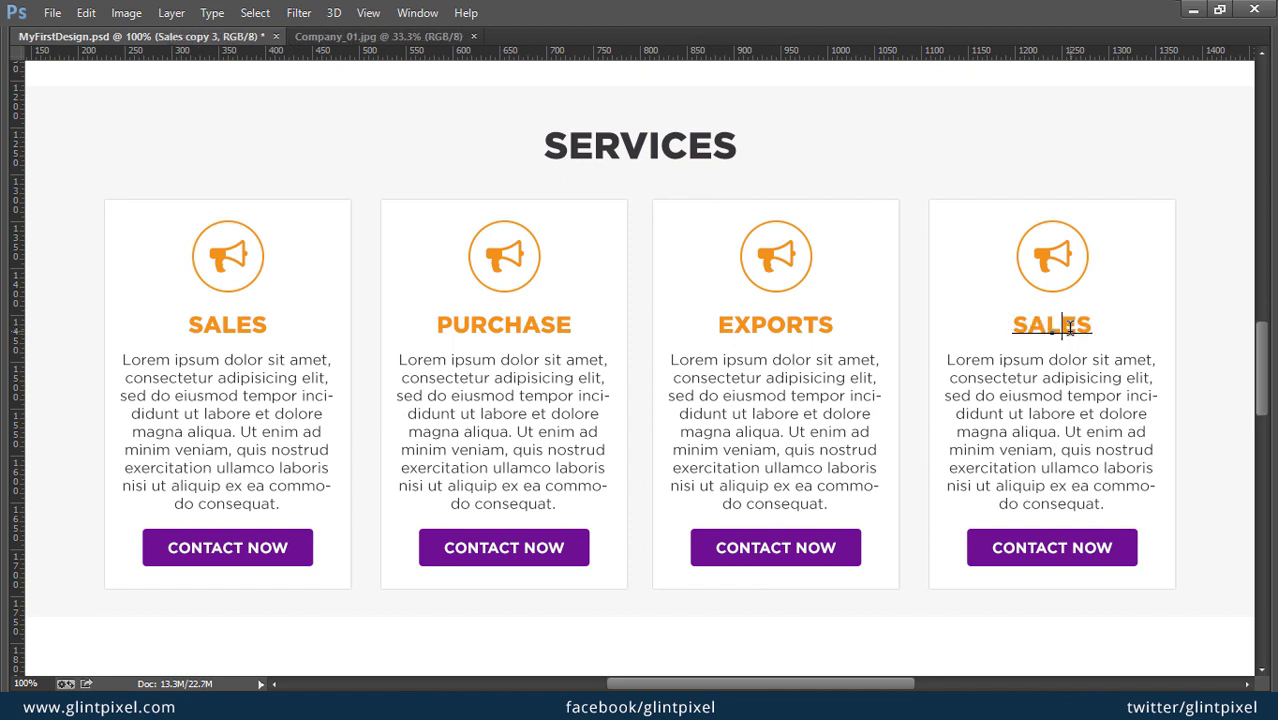
type("OTHER")
key("ctrl+Return")
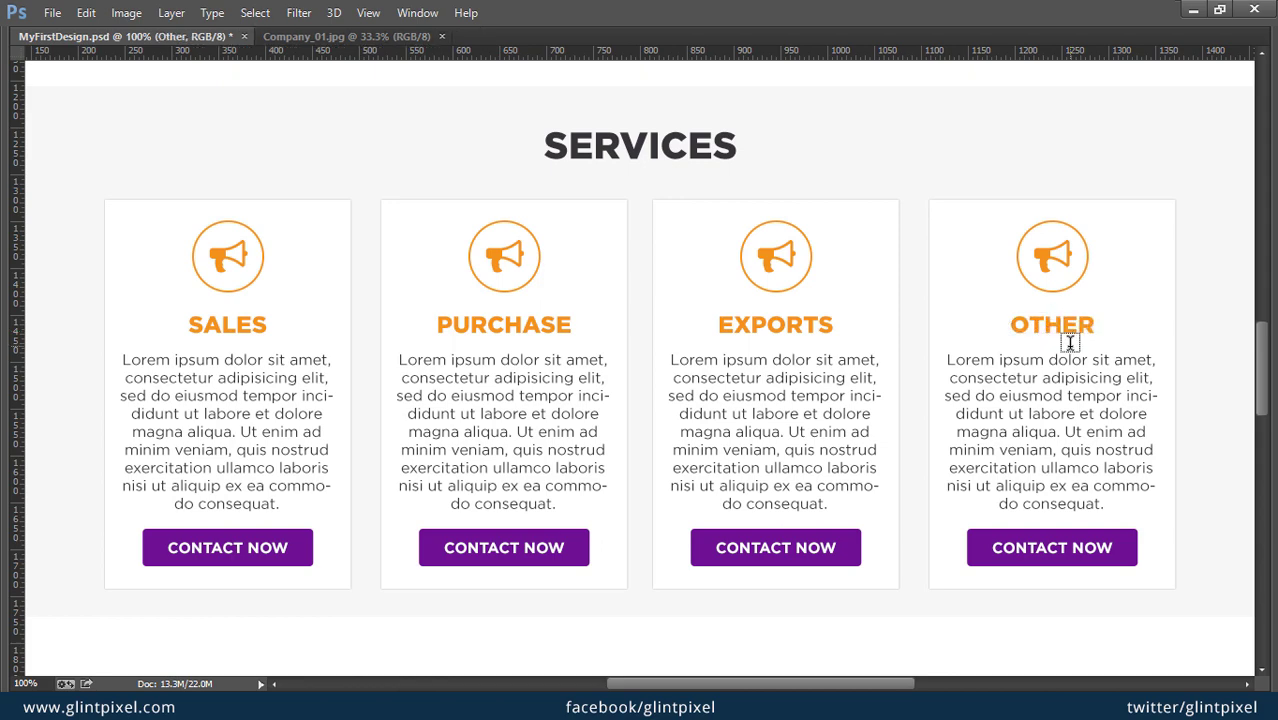
key("ctrl+minus")
mouse_move(653, 303)
left_mouse_down()
mouse_move(614, 481)
mouse_move(625, 406)
left_mouse_up()
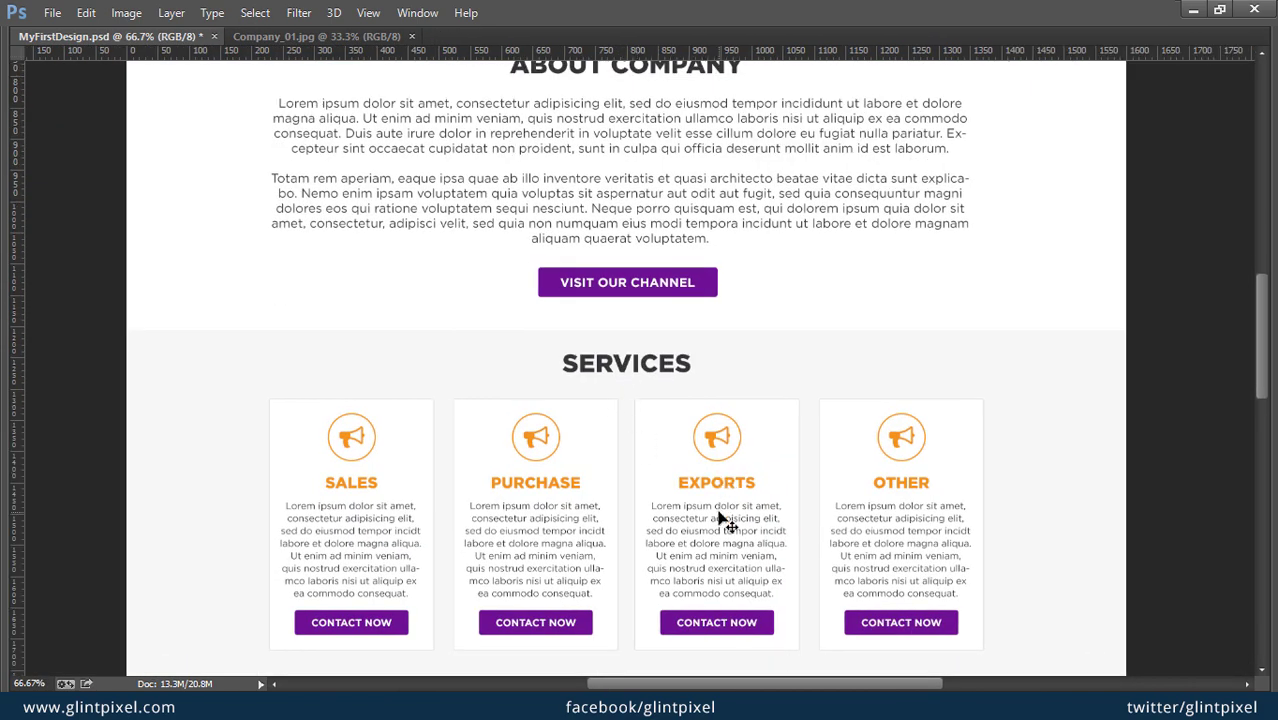
Step: Duplicate the Services group and rename the copy My Work
key("Tab")
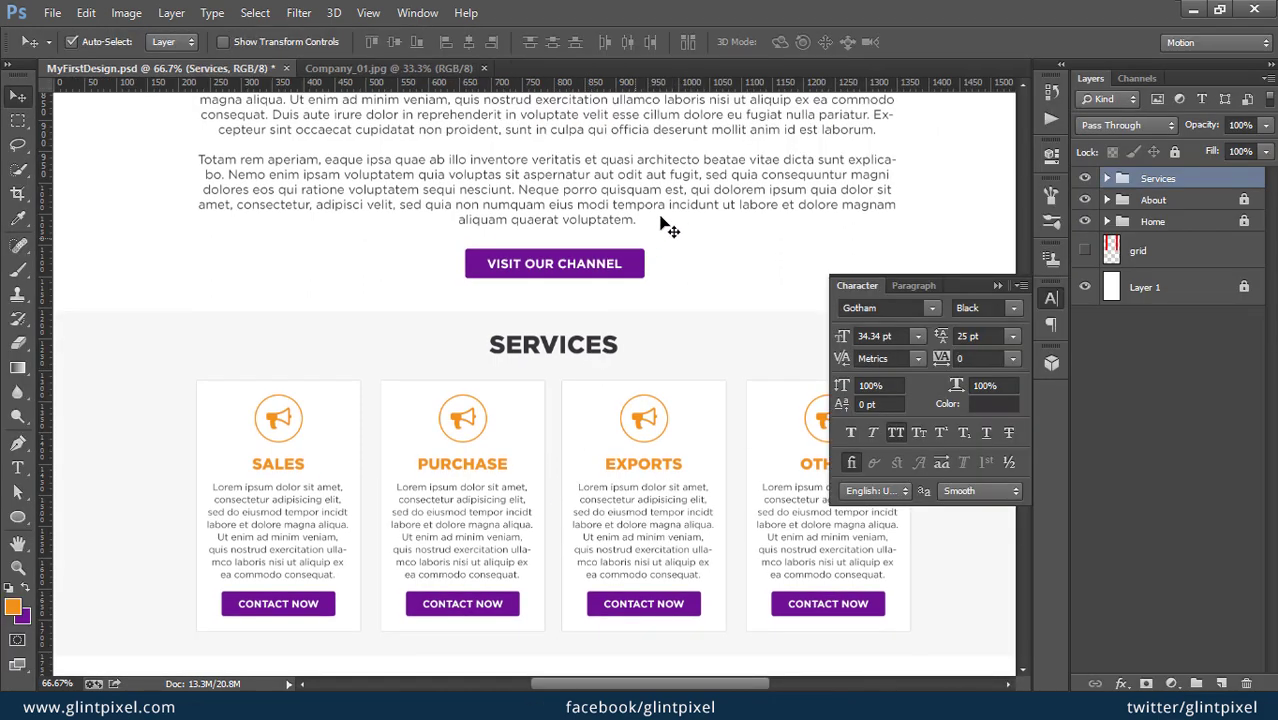
left_click_drag(660, 222, 548, 450)
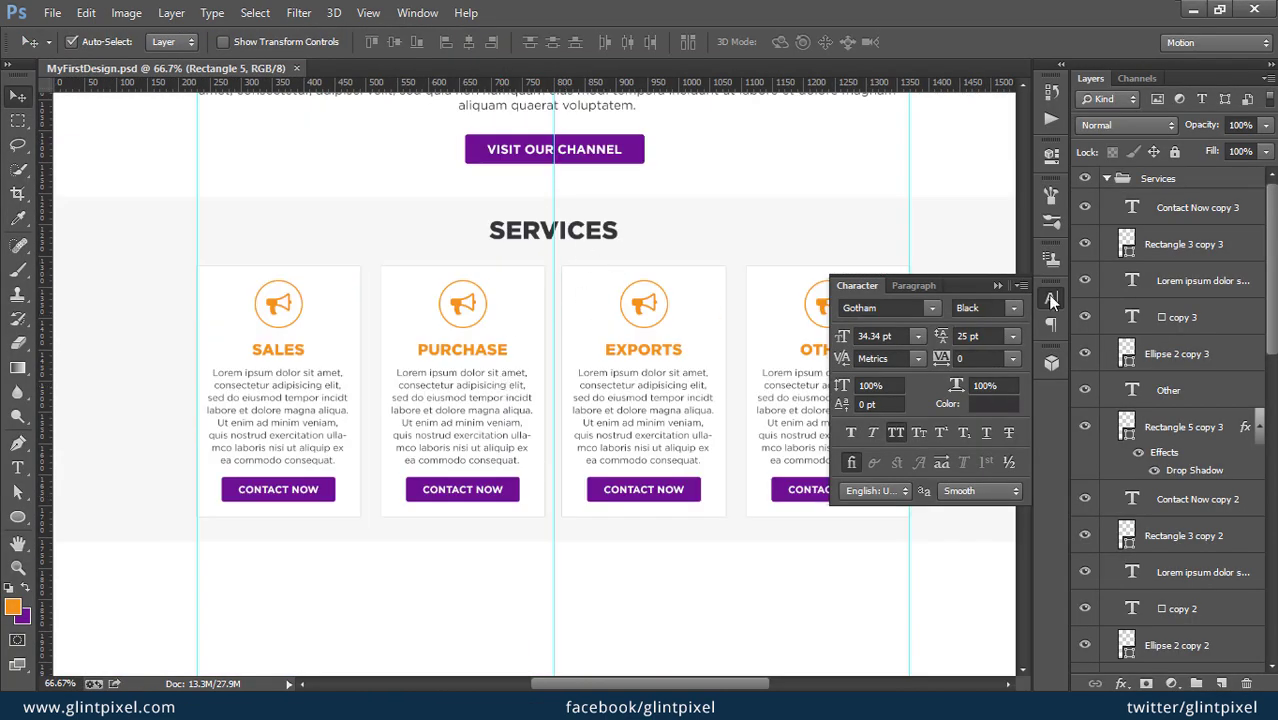
left_click(1107, 178)
left_click(1158, 178)
key("ctrl+j")
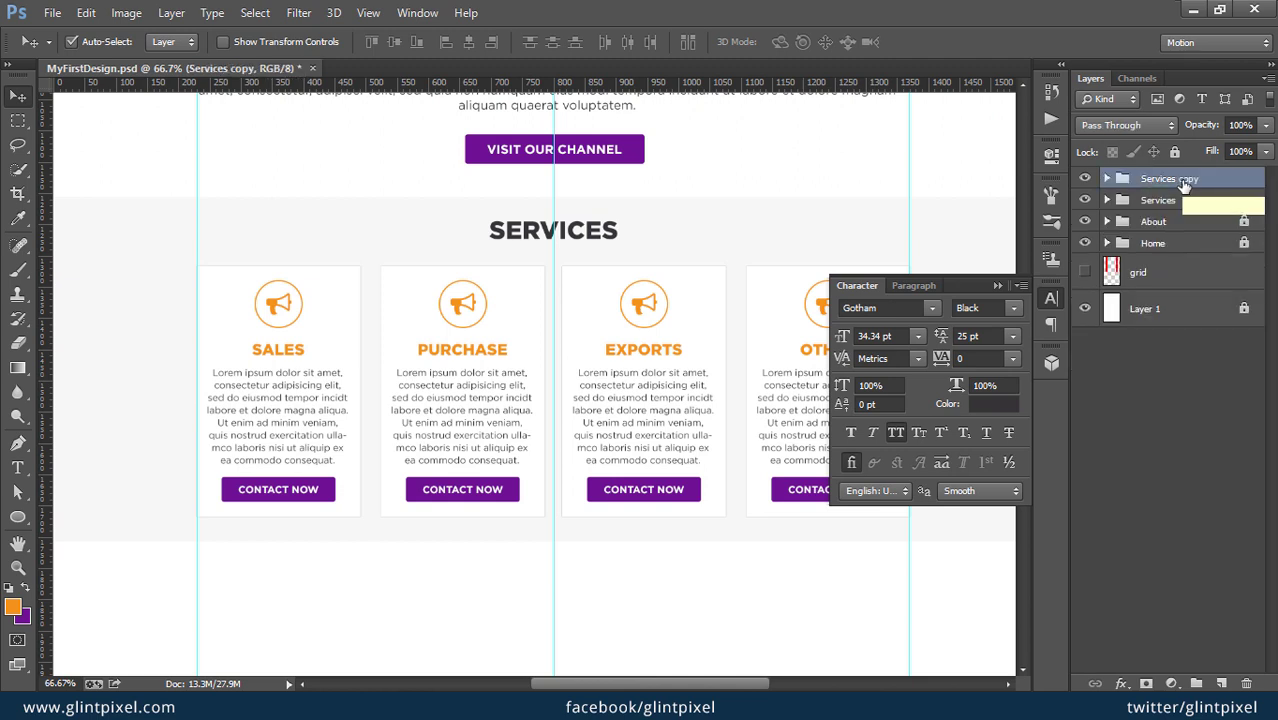
double_click(1170, 178)
type("My Work")
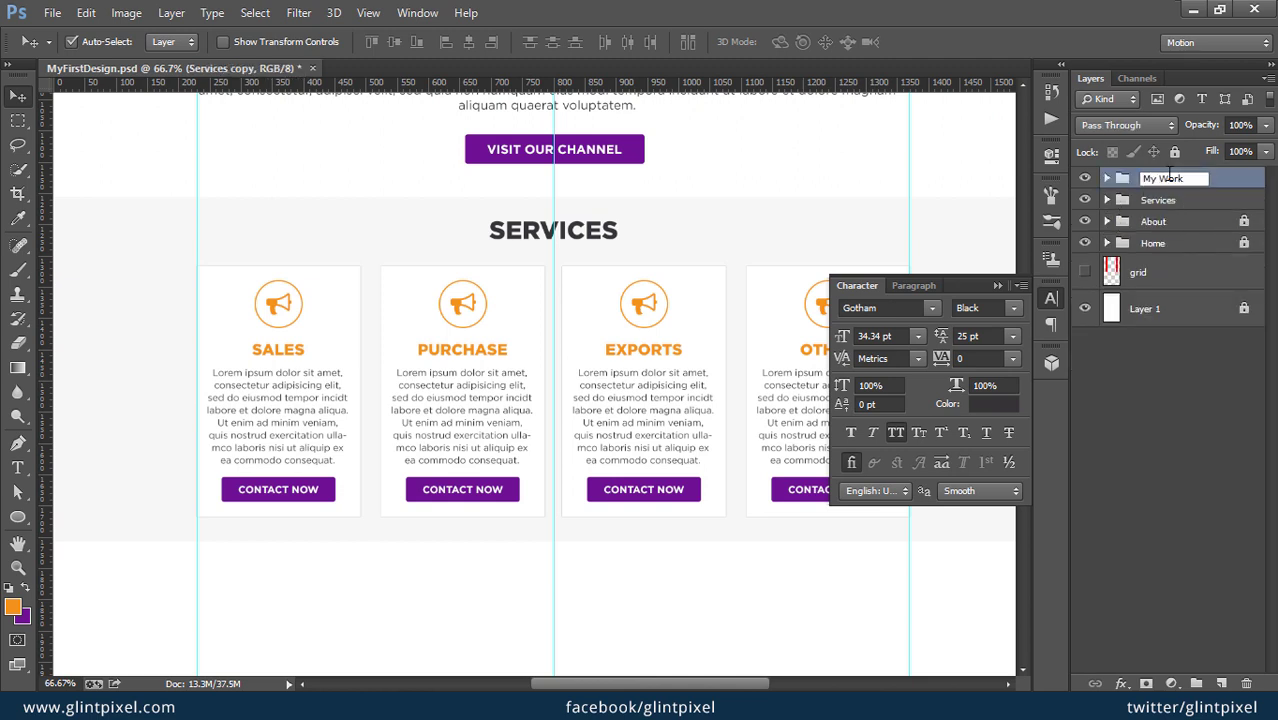
key("Return")
Step: Move the My Work copy below Services and change its heading to MY WORK
key("ctrl+t")
mouse_move(570, 222)
left_mouse_down()
mouse_move(568, 574)
mouse_move(612, 328)
left_mouse_up()
key("Return")
left_click(163, 366)
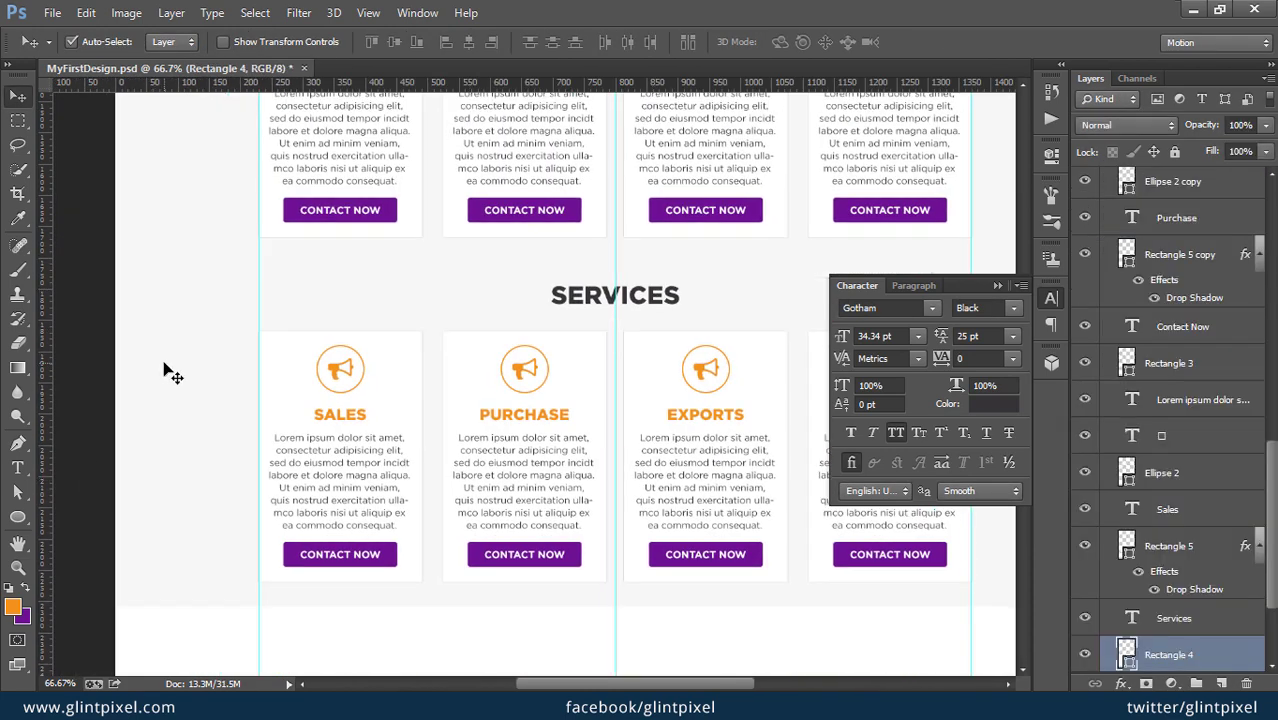
key("t")
double_click(575, 303)
type("My")
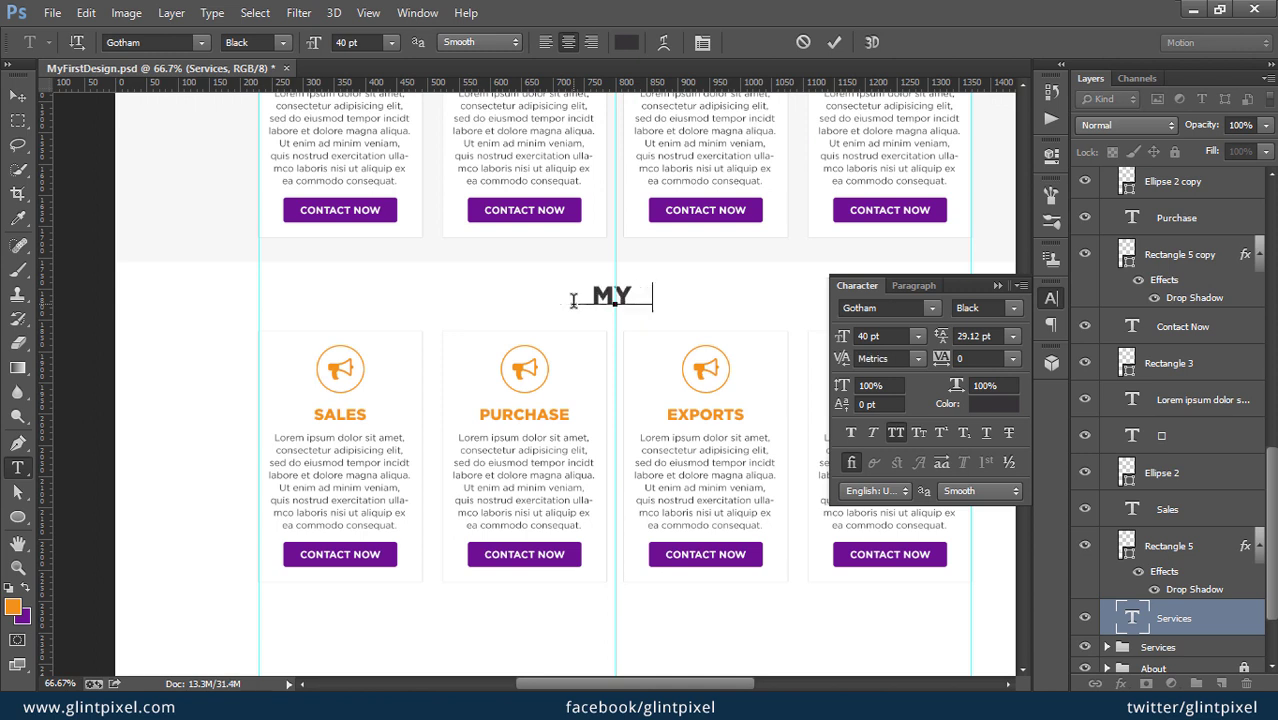
type(" Work")
key("ctrl+a")
left_click(18, 121)
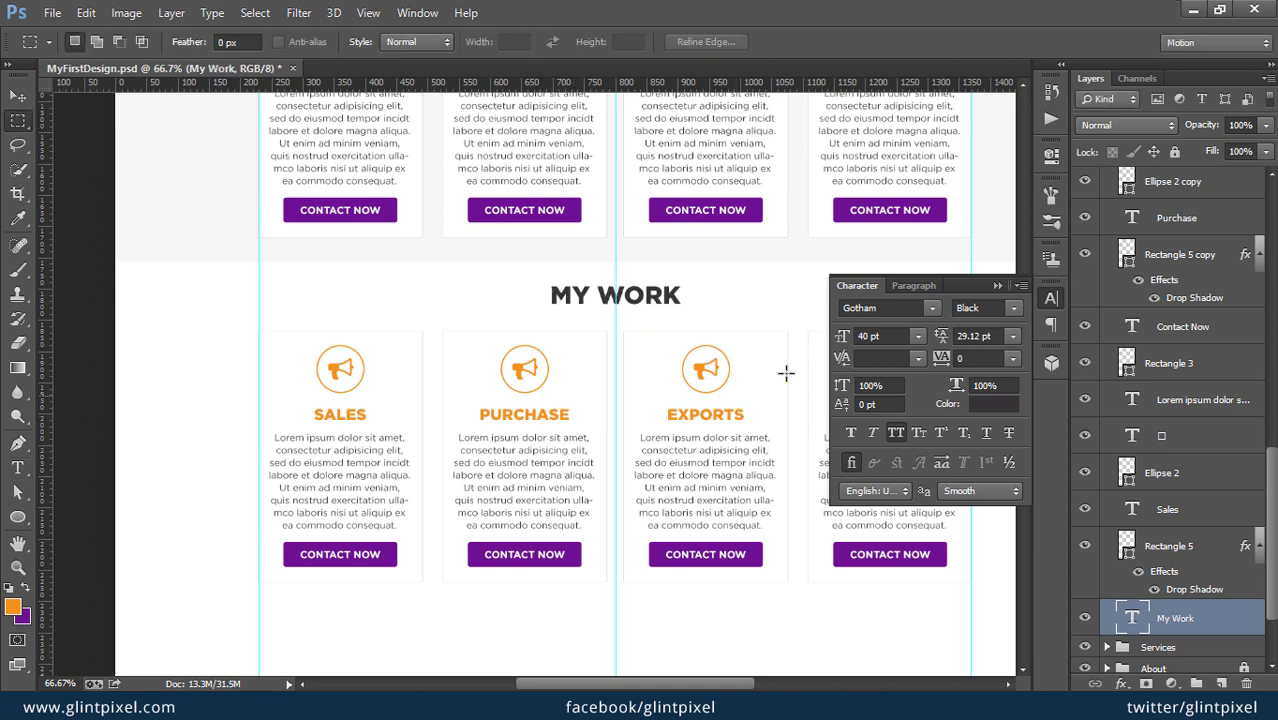
Step: Close the Character and Paragraph panels and select the copied Purchase, Exports and Other cards
right_click(972, 285)
left_click(1000, 295)
right_click(950, 292)
left_click(975, 300)
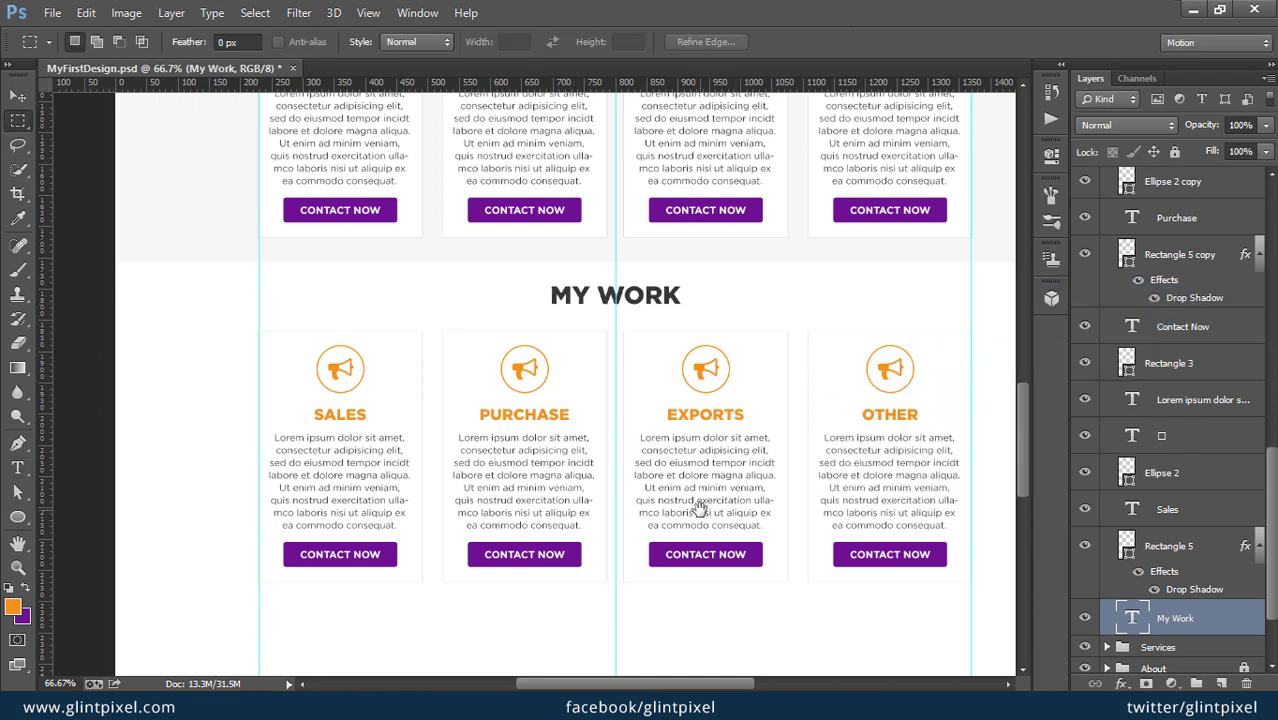
scroll(700, 508, "down", 1)
key("v")
left_click_drag(479, 623, 915, 348)
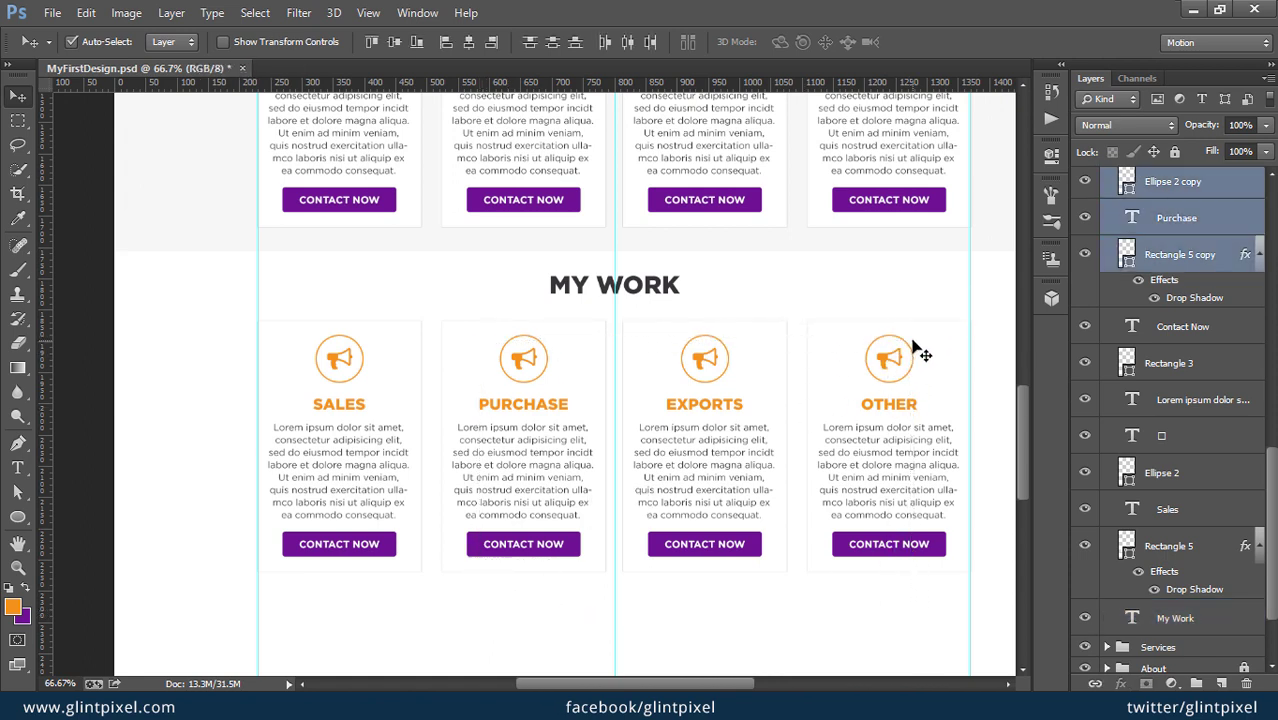
Step: Delete the Purchase, Exports and Other cards and stretch the grid overlay down over My Work
key("Delete")
key("ctrl+semicolon")
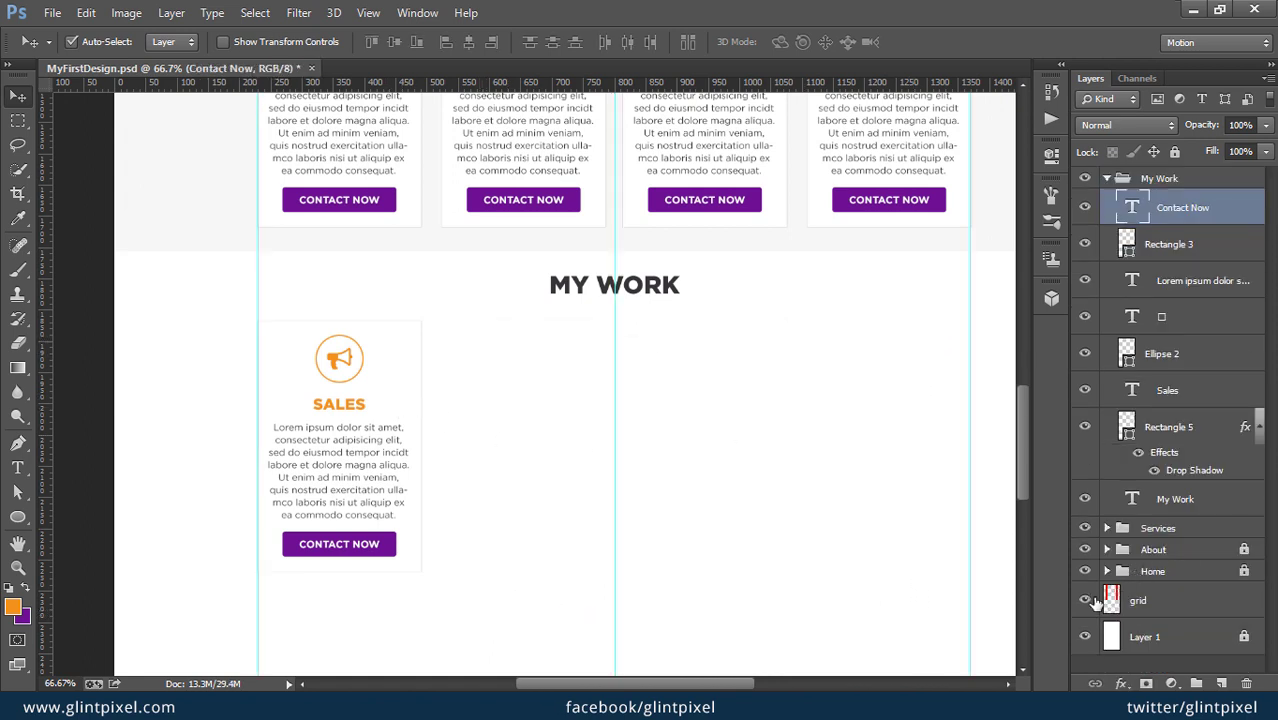
left_click(1176, 604)
scroll(553, 347, "up", 5)
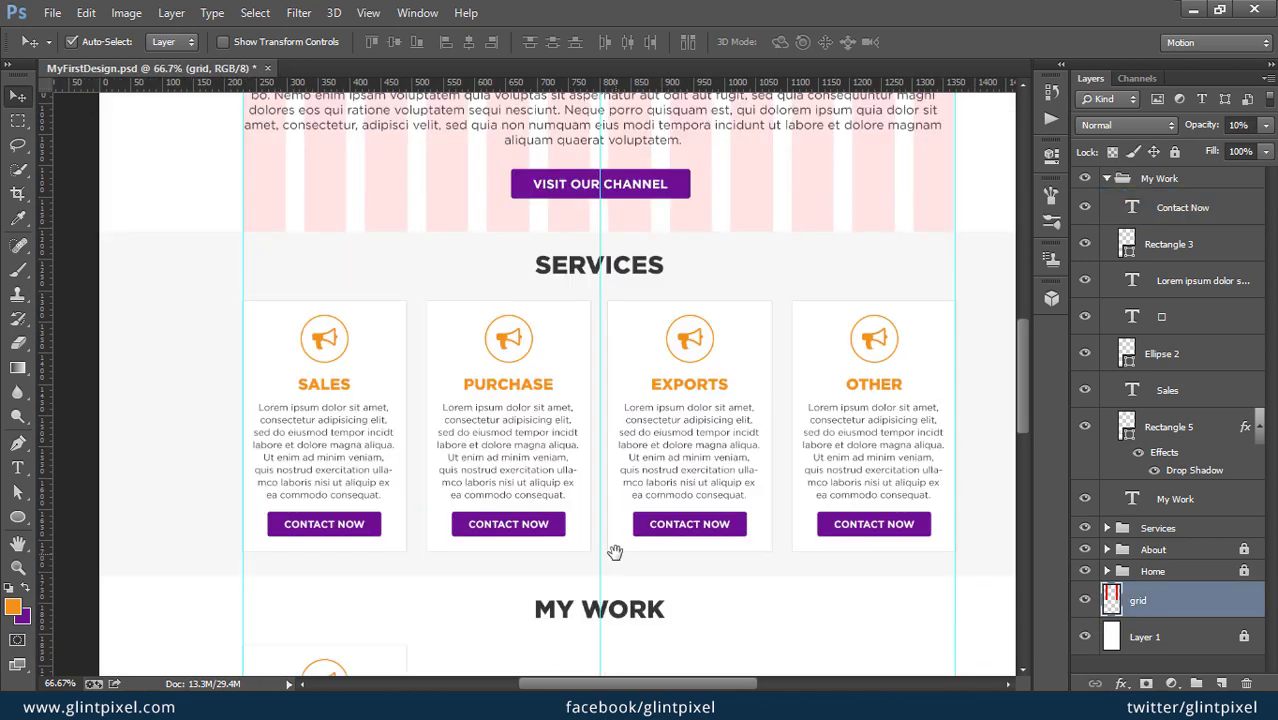
key("ctrl+t")
left_click_drag(603, 440, 603, 657)
left_click_drag(640, 580, 668, 236)
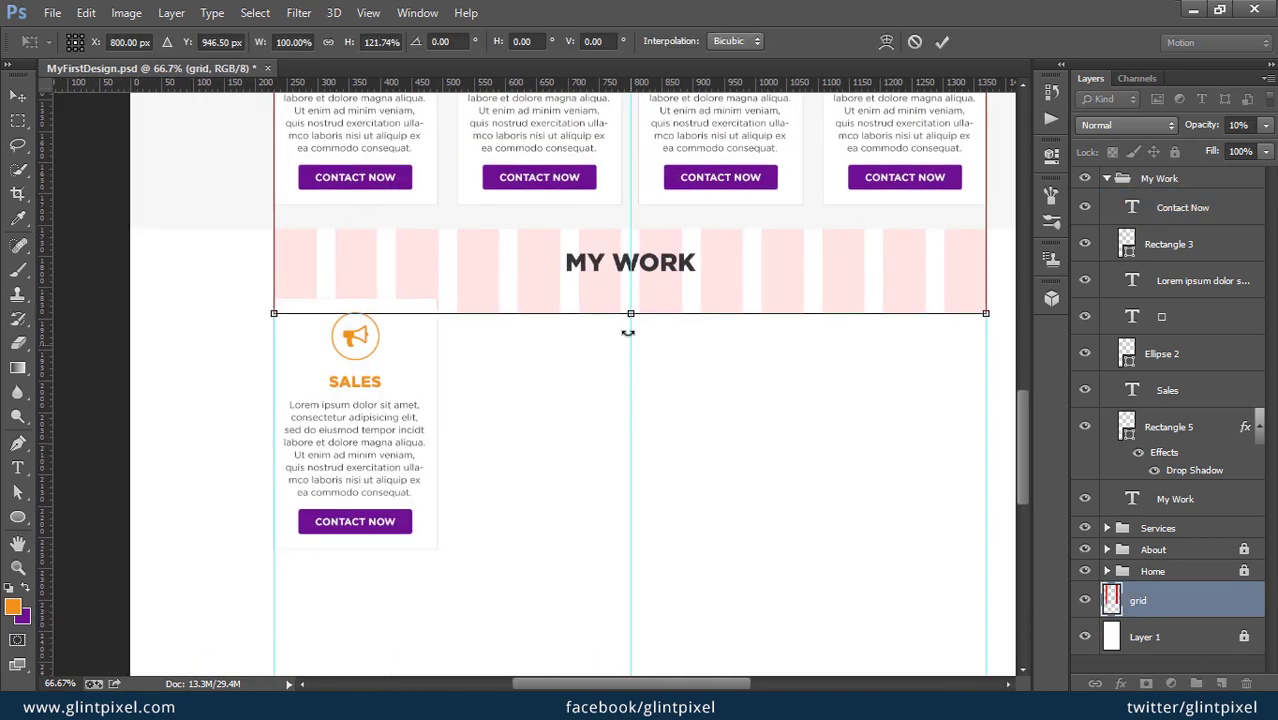
left_click_drag(631, 313, 631, 627)
key("Return")
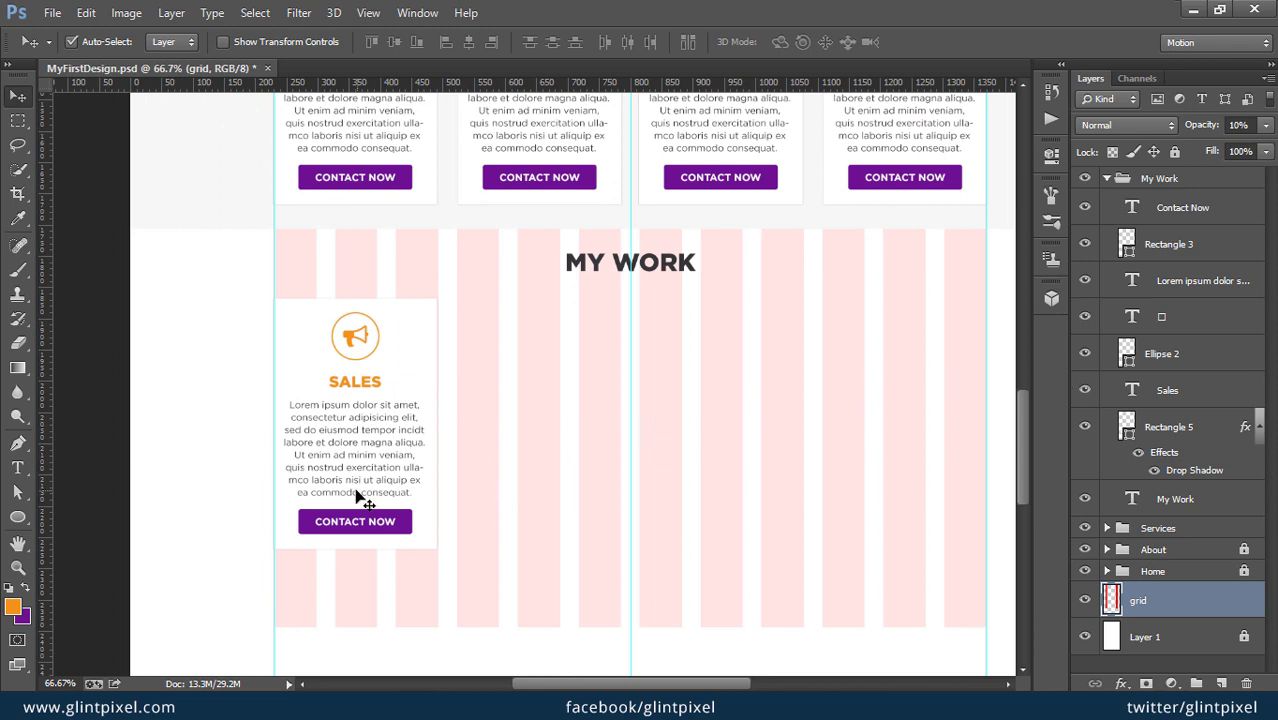
Step: Widen the remaining card's Rectangle 5 and delete its body text, SALES heading, megaphone and orange circle
key("a")
left_click(415, 330)
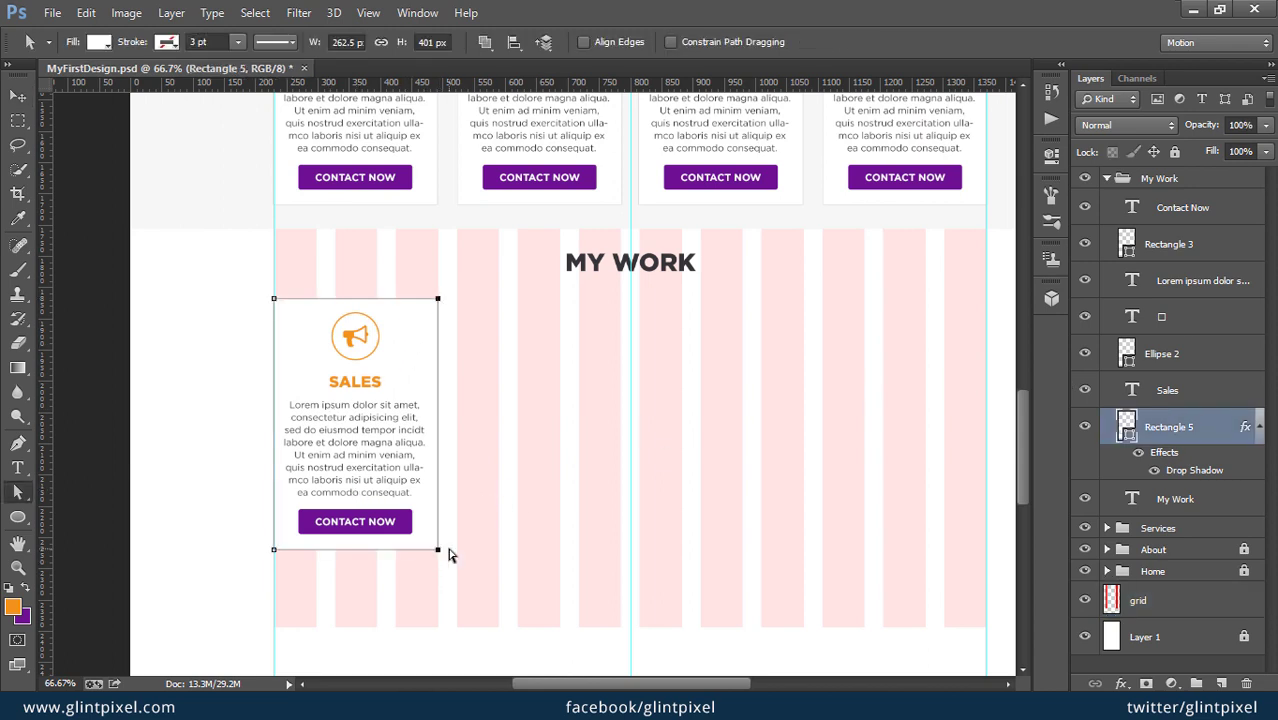
key("shift+Right")
key("shift+Right")
key("shift+Right")
key("shift+Right")
key("shift+Right")
key("shift+Right")
key("shift+Right")
key("v")
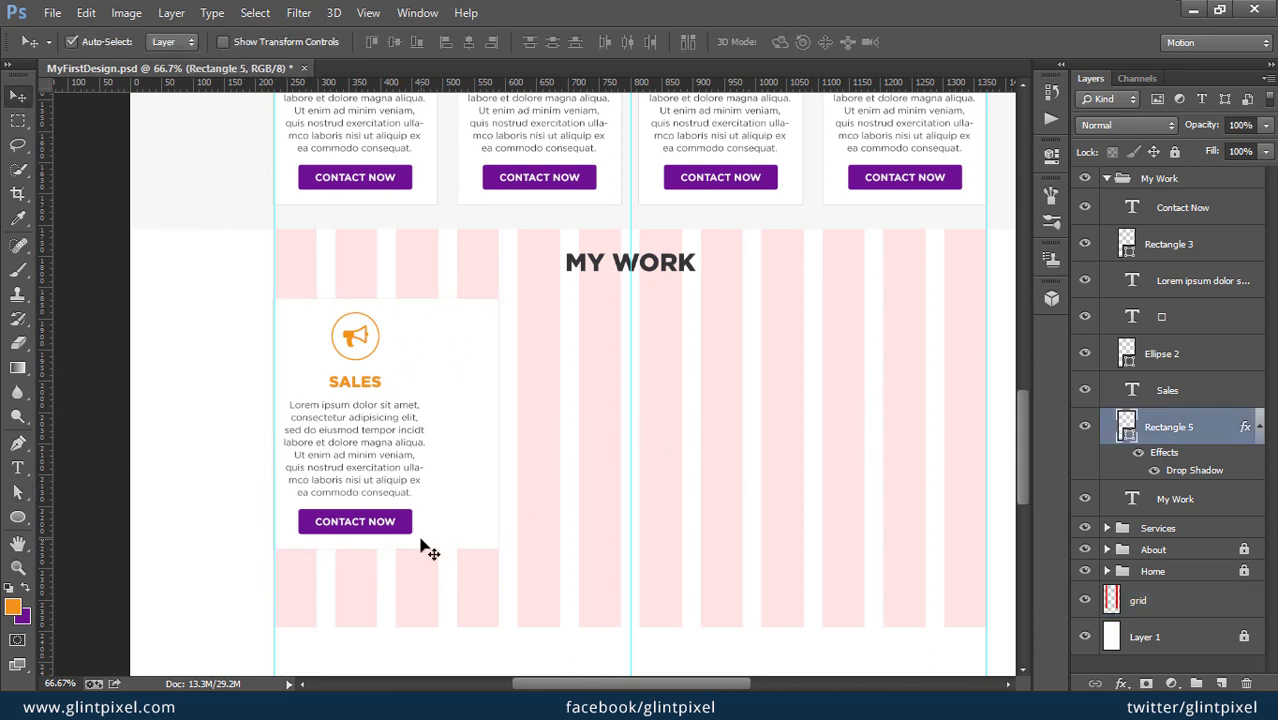
left_click(400, 465)
key("Delete")
left_click(368, 383)
left_click(355, 337, "shift")
key("Delete")
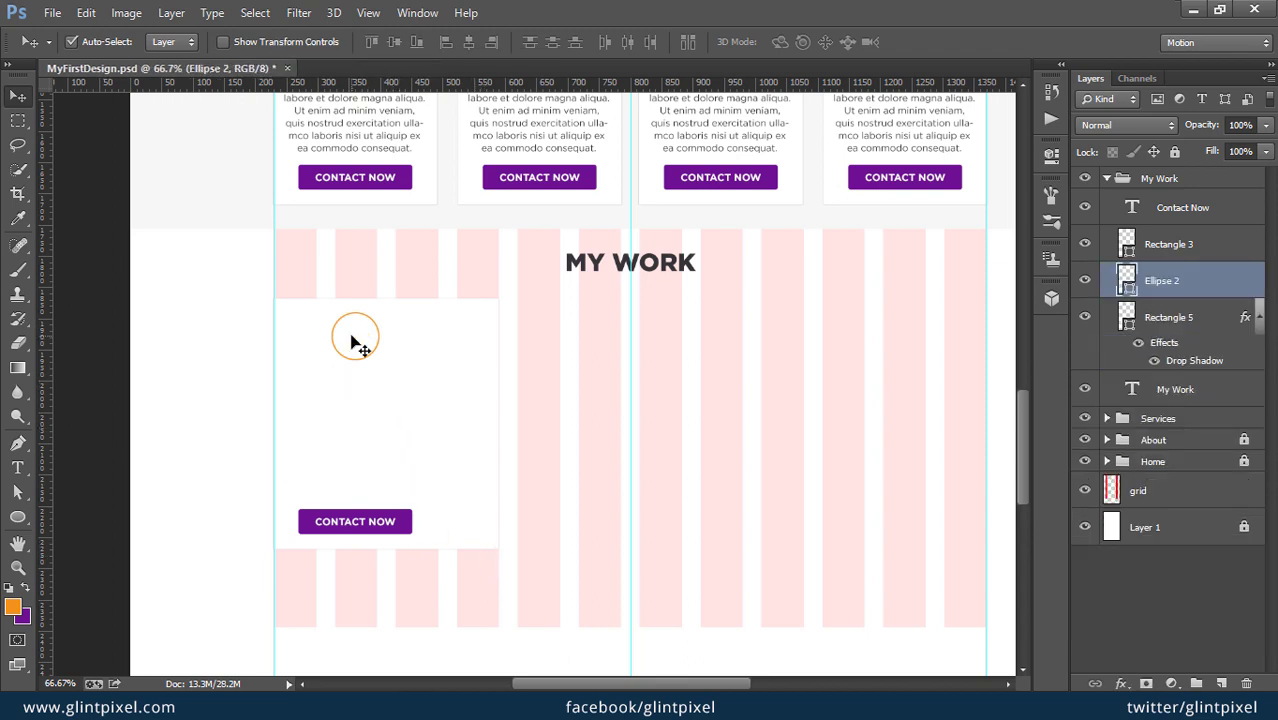
key("Delete")
Step: Drag the white watch photo from the images folder onto the blank My Work card and shrink it
key("alt+Tab")
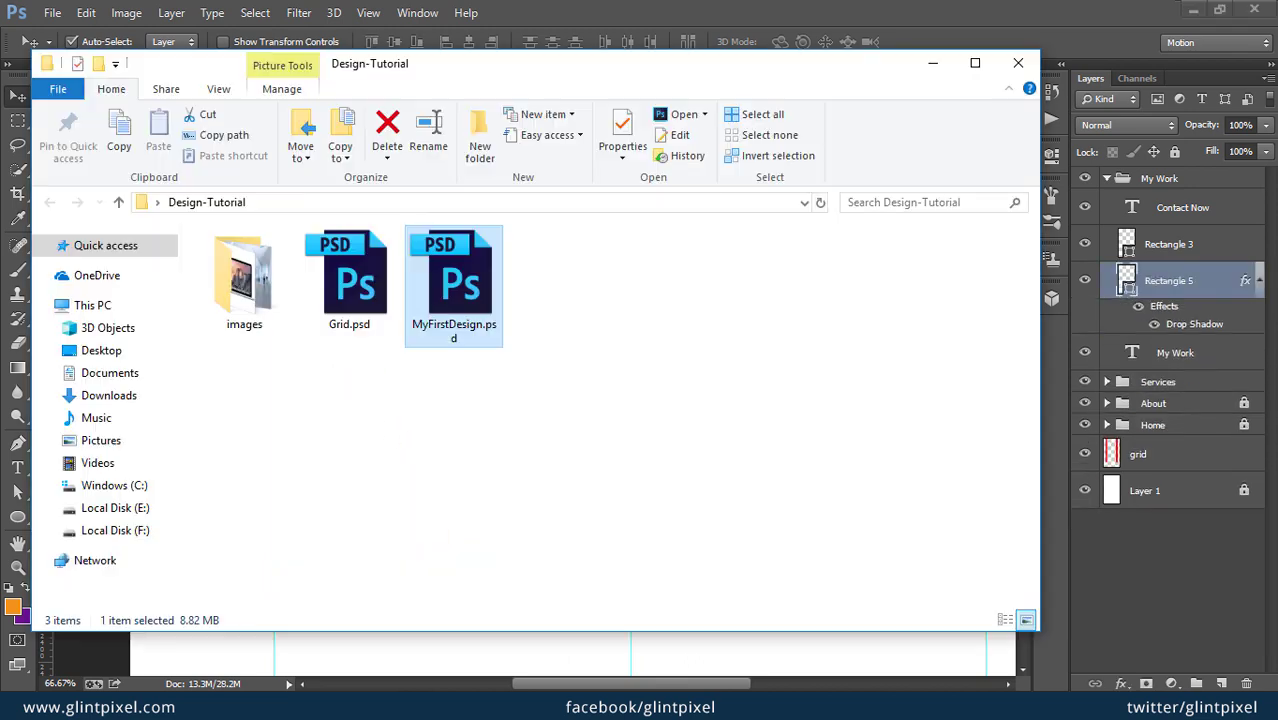
double_click(240, 285)
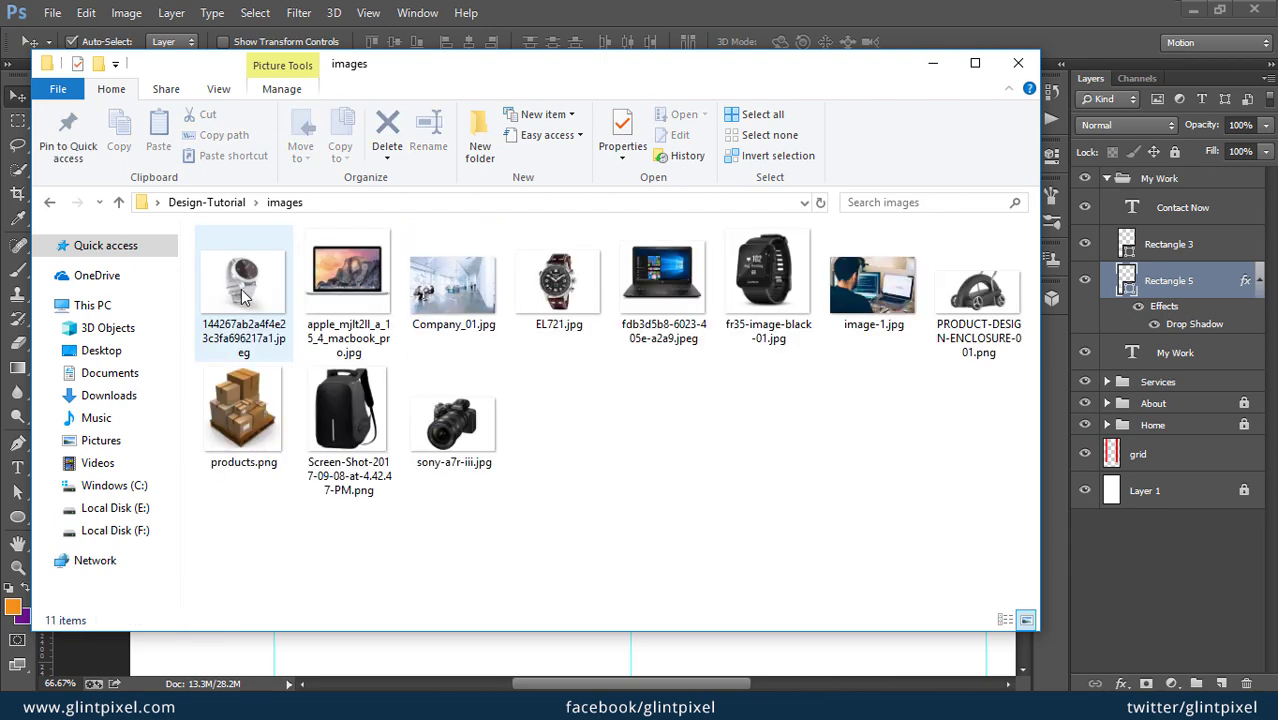
left_click_drag(415, 70, 938, 70)
left_click(780, 288)
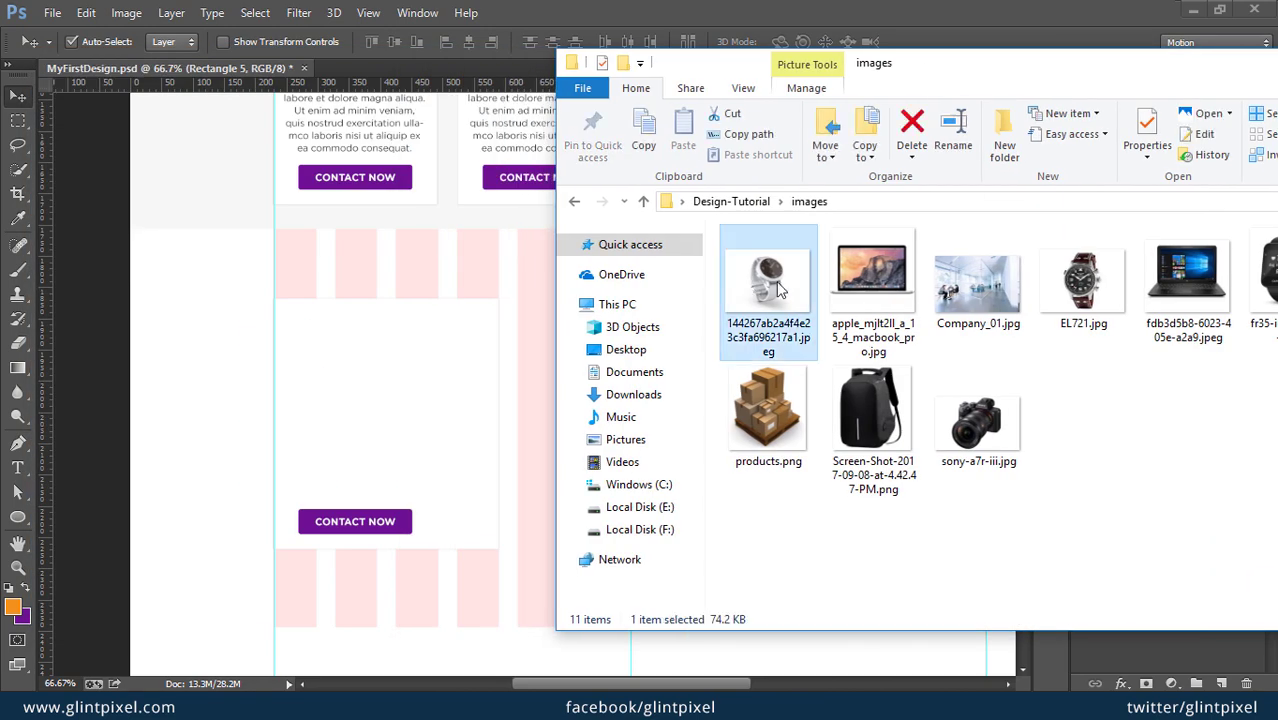
mouse_move(780, 288)
left_mouse_down()
mouse_move(371, 394)
mouse_move(478, 410)
mouse_move(455, 395)
left_mouse_up()
left_click_drag(535, 312, 505, 322)
Step: Clip the watch image to the card shape and shift the Contact Now button toward centre
key("Return")
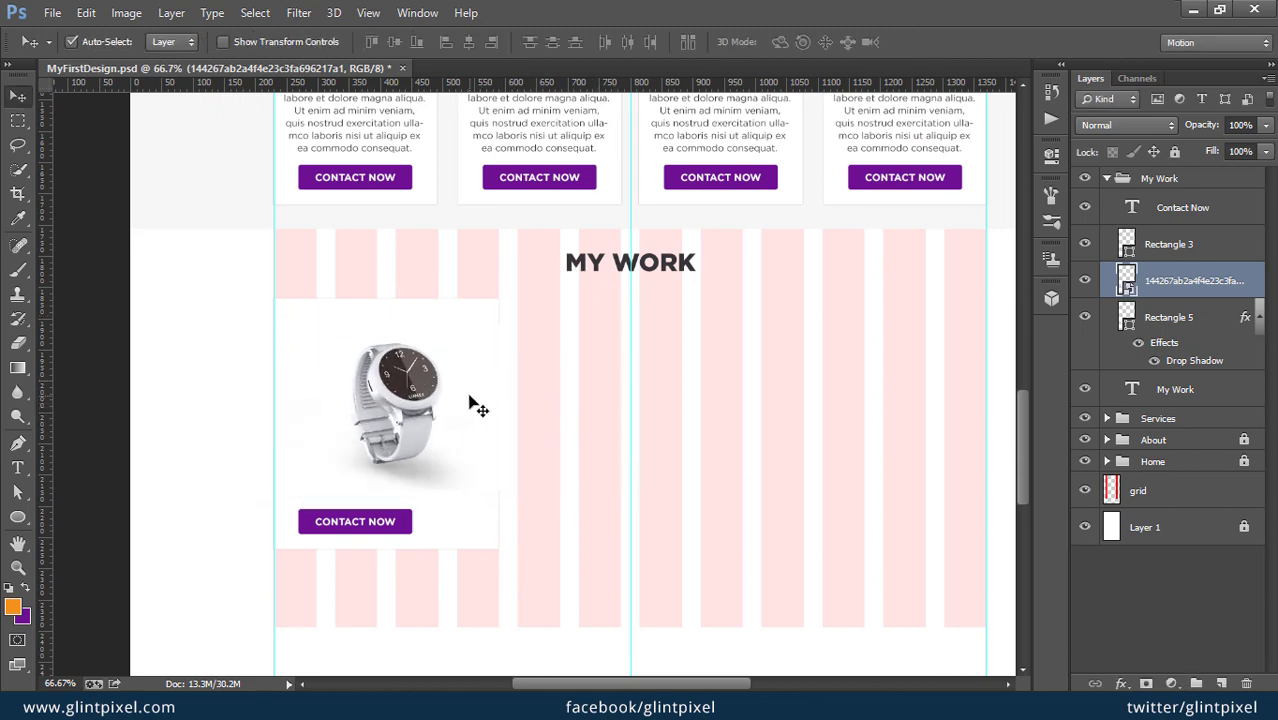
right_click(1200, 280)
left_click(930, 370)
left_click_drag(410, 405, 395, 405)
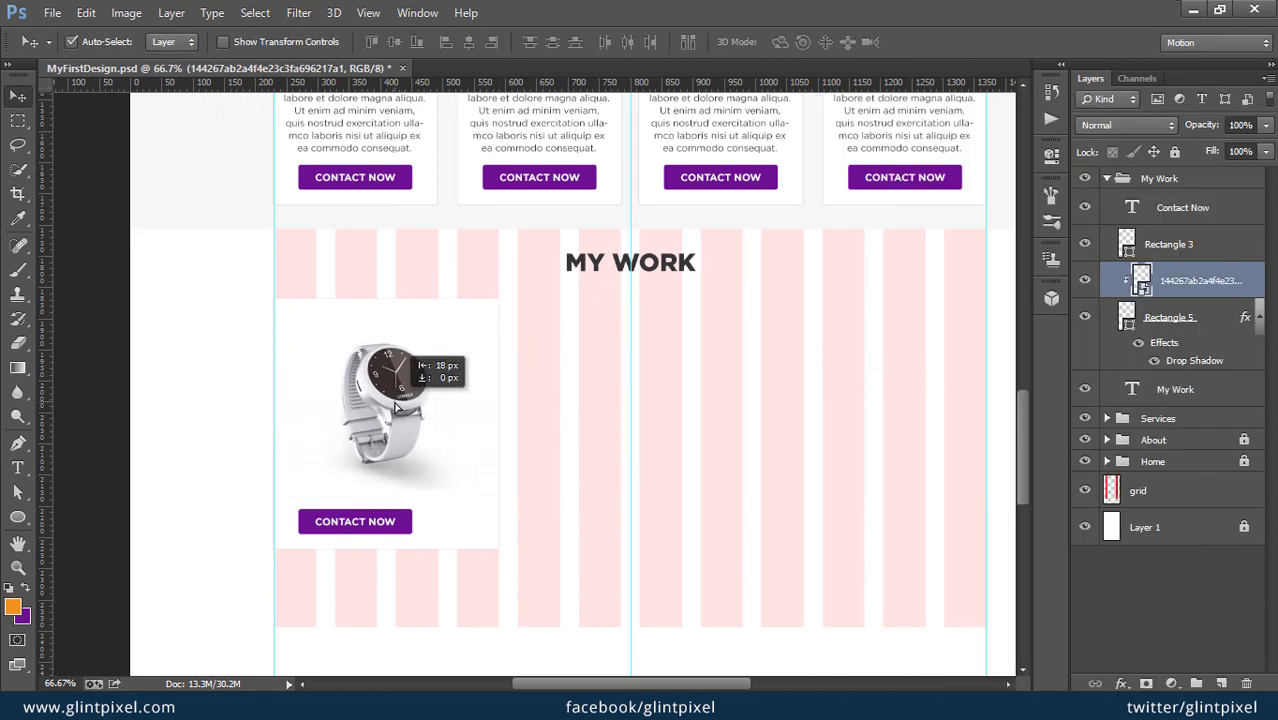
left_click(385, 521)
left_click(408, 533, "shift")
mouse_move(388, 535)
left_mouse_down()
mouse_move(418, 538)
mouse_move(342, 521)
left_mouse_up()
Step: Change the button text to THE PROJECT TITLE and centre the button horizontally on the card
key("t")
left_click(420, 521)
type("THE")
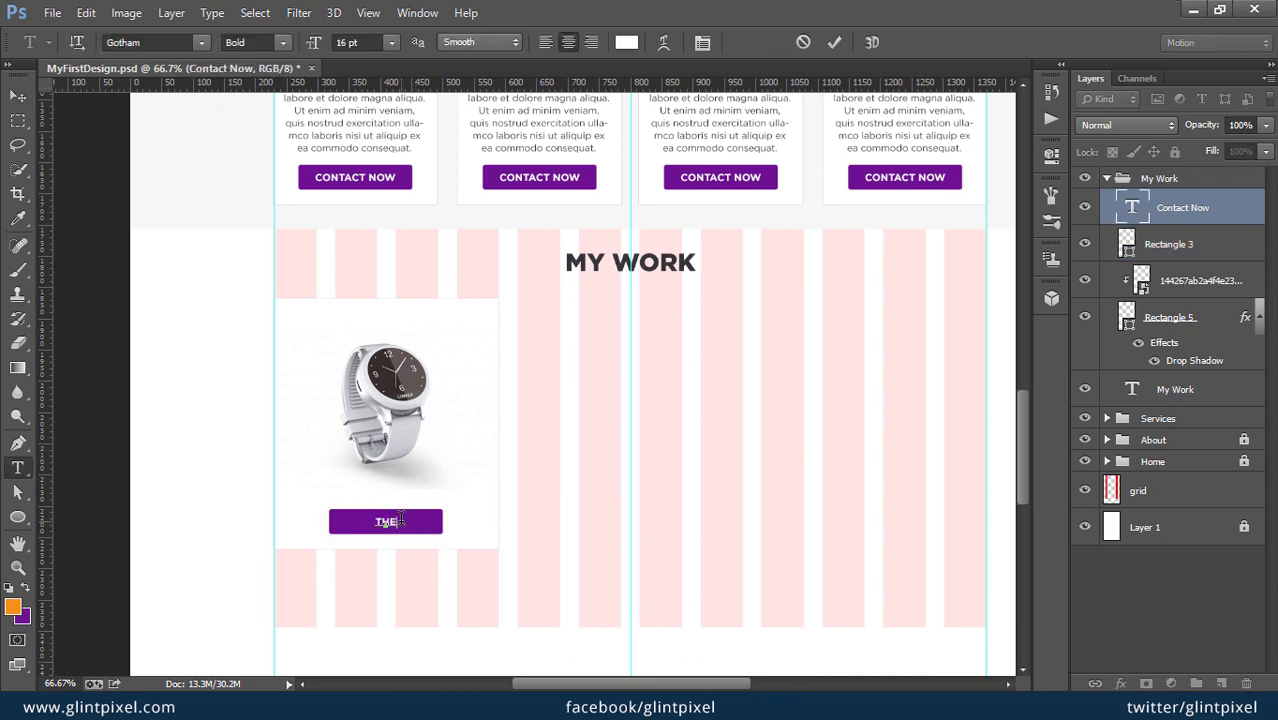
type(" PROJECT TITLE")
key("ctrl+Return")
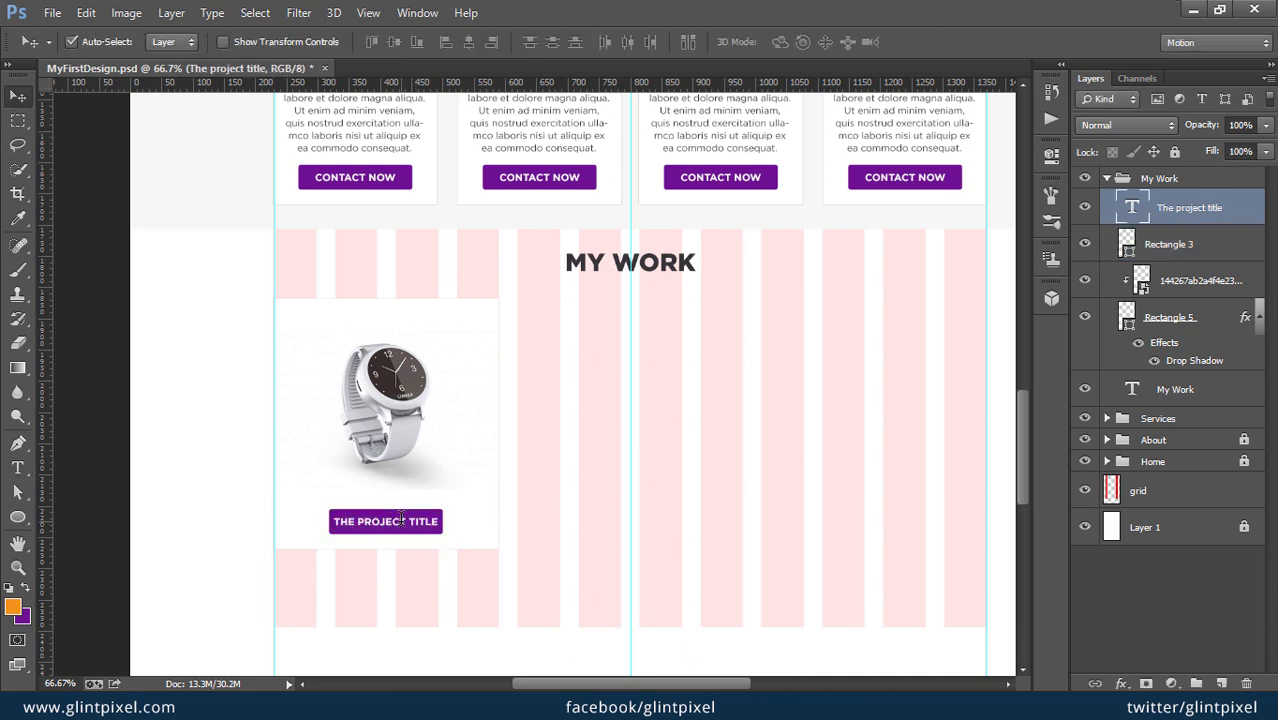
key("a")
left_click(440, 524)
key("v")
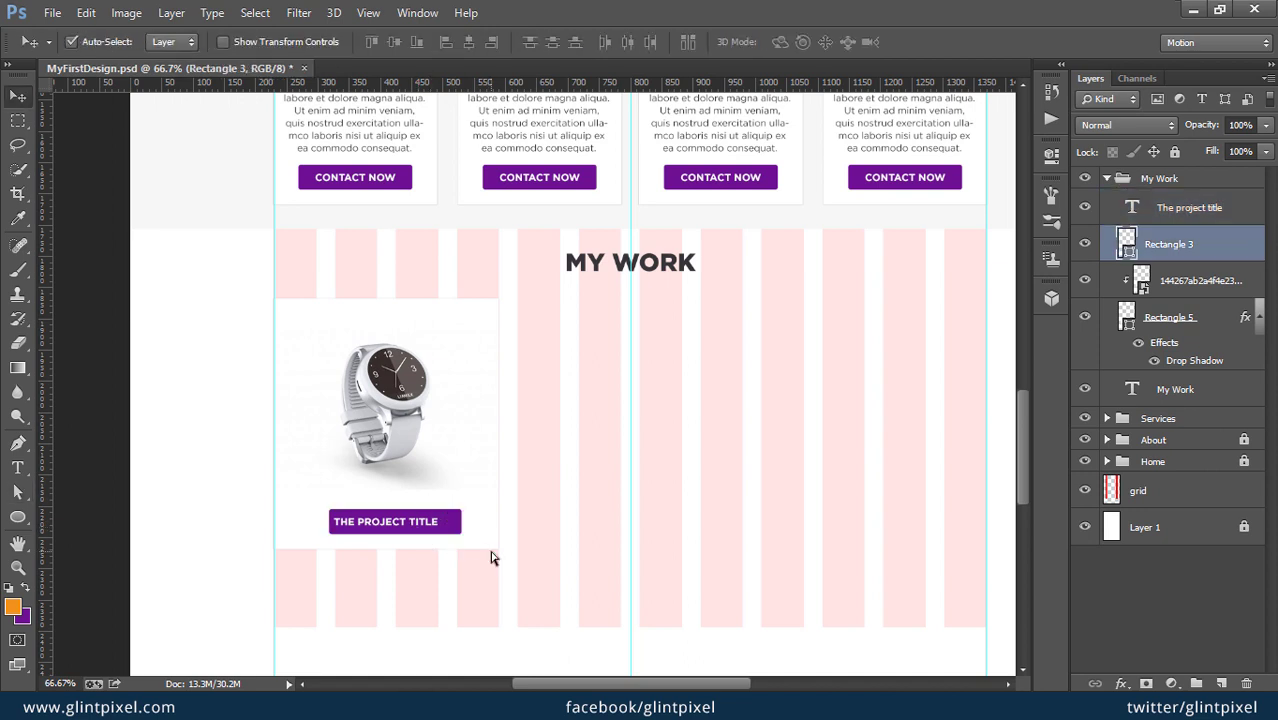
left_click(428, 524, "shift")
left_click(479, 501, "shift")
left_click(385, 400)
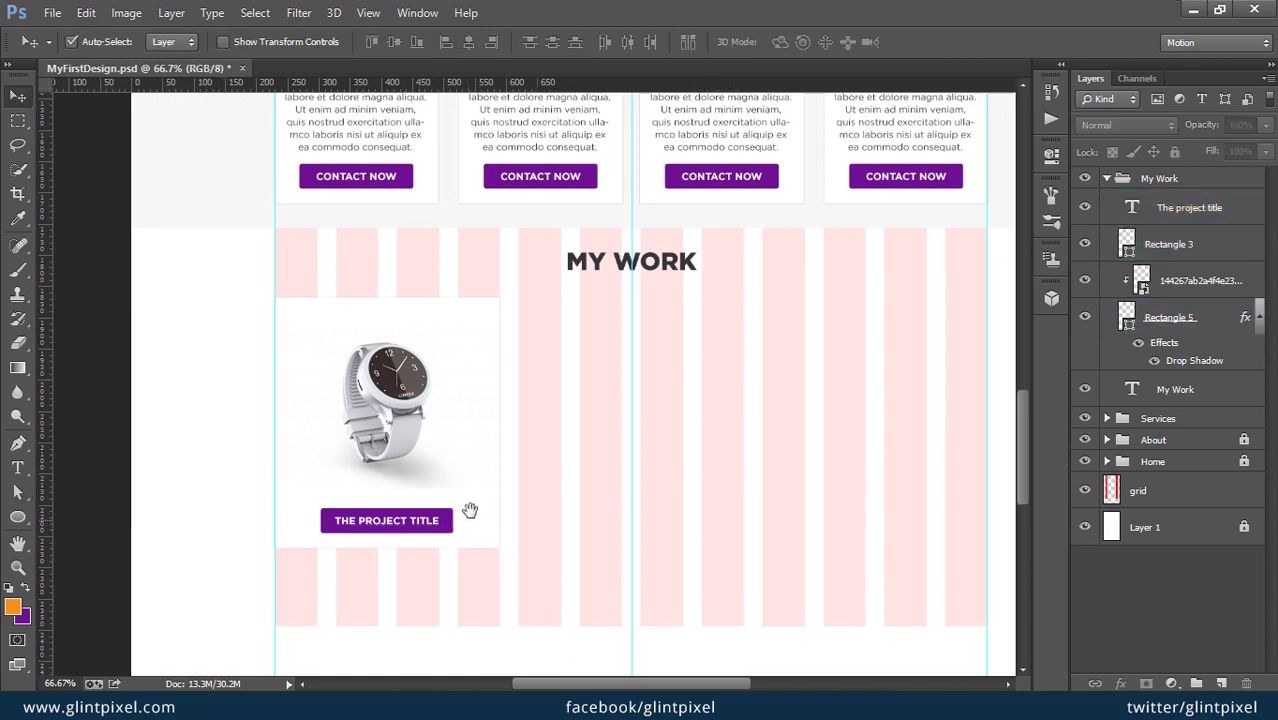
left_click_drag(18, 517, 75, 520)
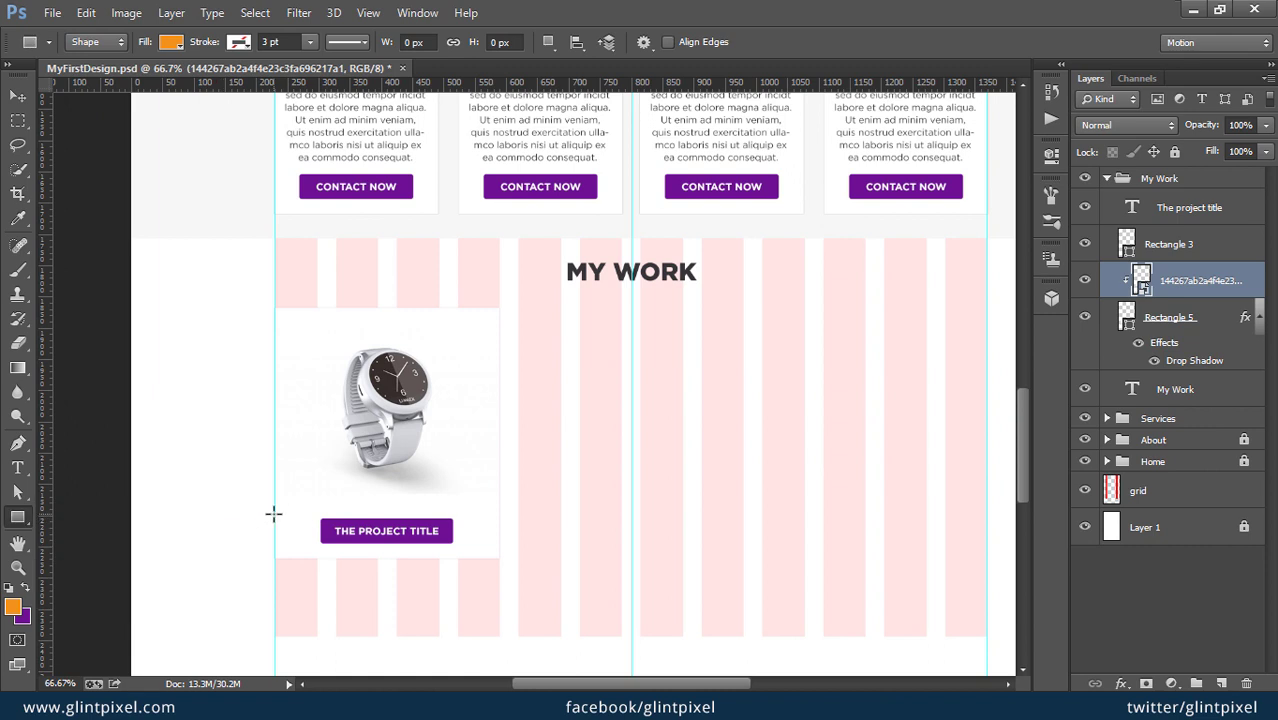
Step: Draw an orange bar across the card bottom, delete the purple button, and align the bar's left edge
left_click_drag(274, 514, 500, 556)
key("v")
left_click(434, 537)
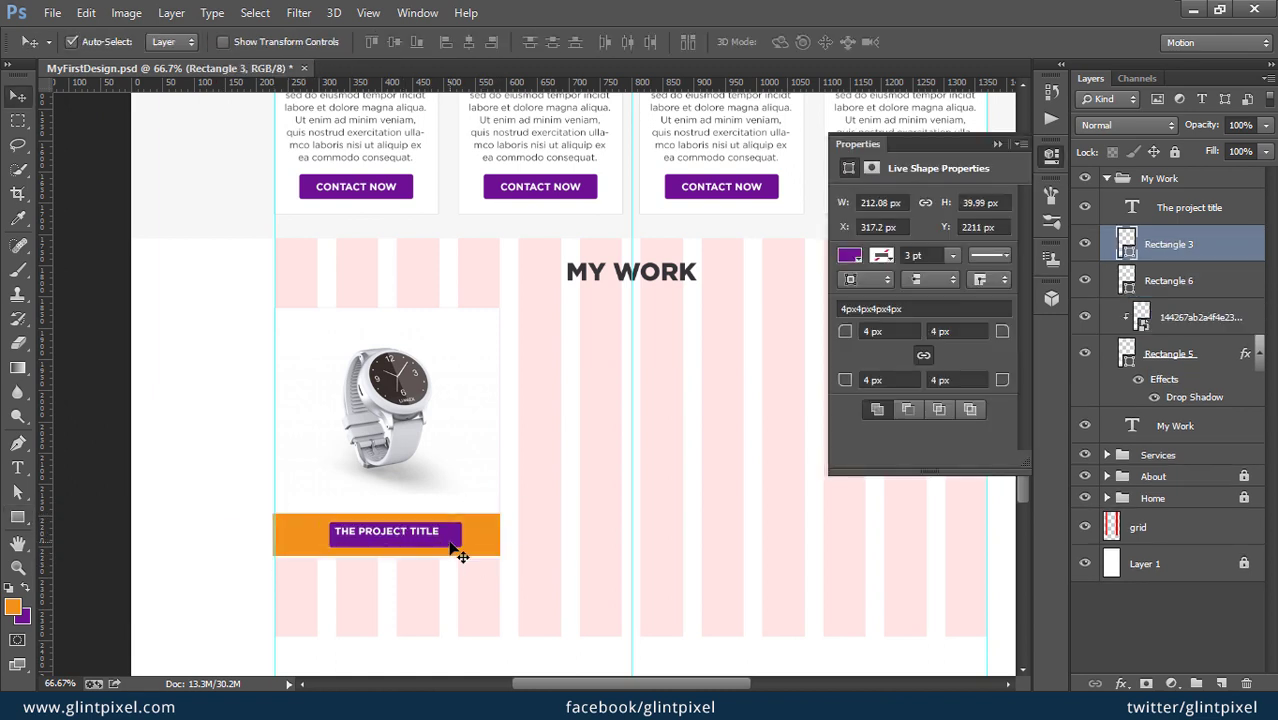
key("Delete")
key("a")
left_click(256, 518)
left_click(295, 538)
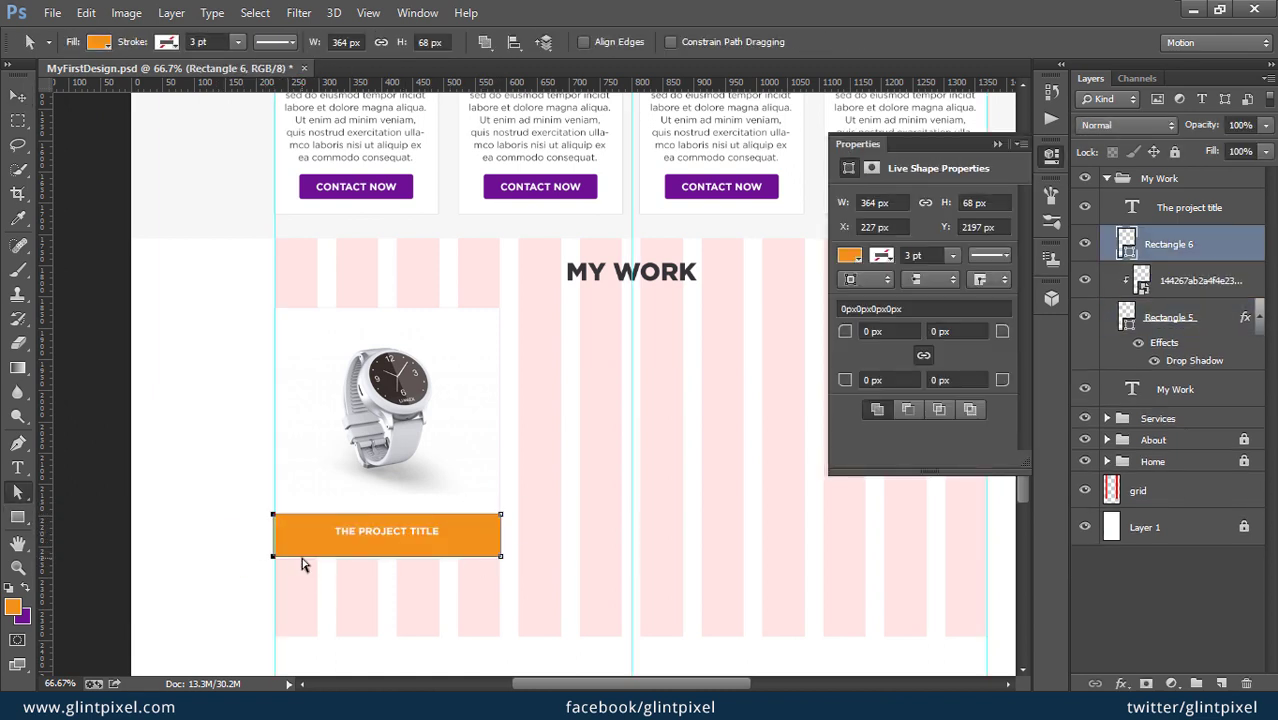
left_click_drag(275, 535, 274, 535)
Step: Set THE PROJECT TITLE text to 20 pt
key("t")
triple_click(386, 531)
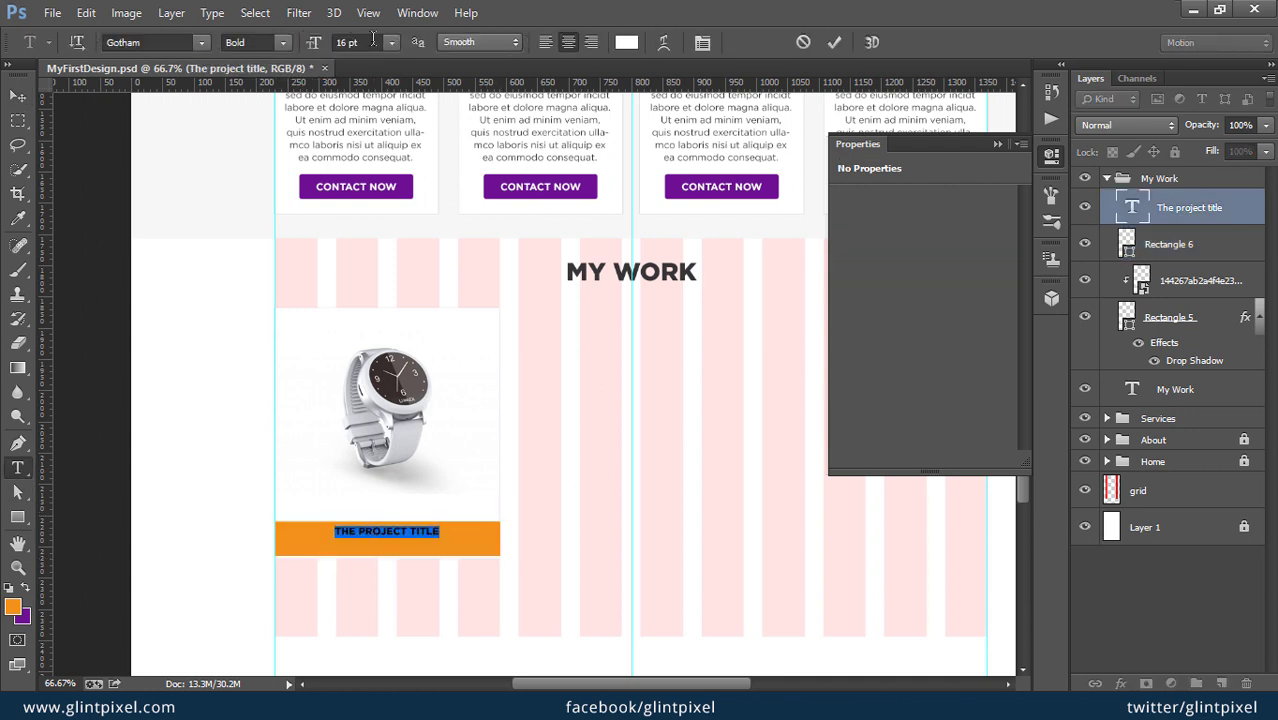
left_click(357, 42)
type("20")
key("Return")
key("ctrl+Return")
key("v")
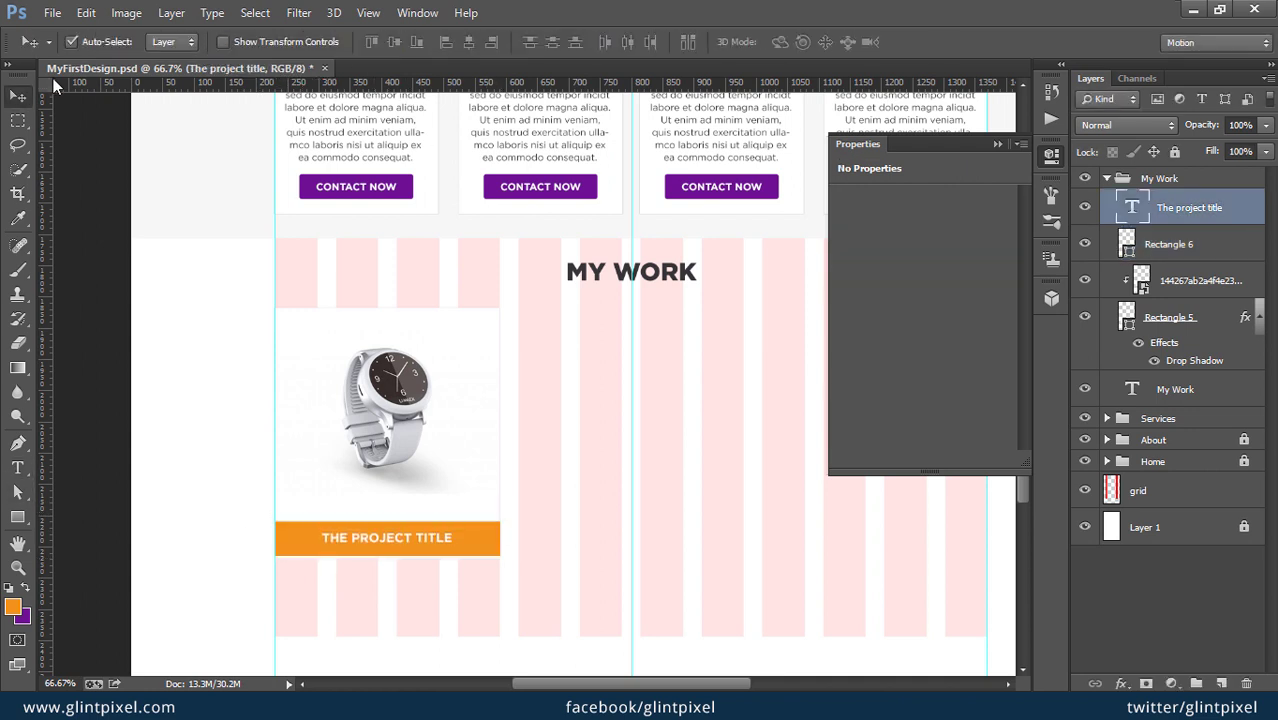
left_click(487, 548)
Step: Select the watch card's image, shape, orange bar and title layers and copy the card across the row
left_click(697, 510)
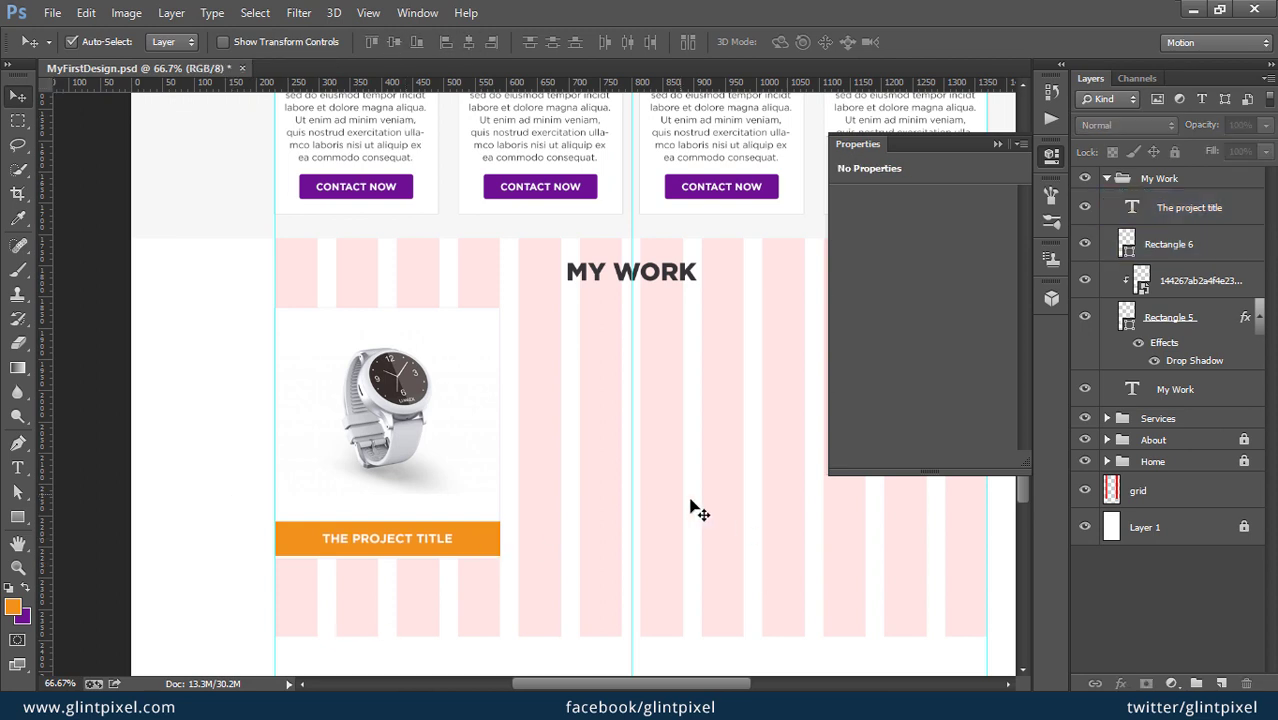
left_click(604, 482)
key("ctrl+comma")
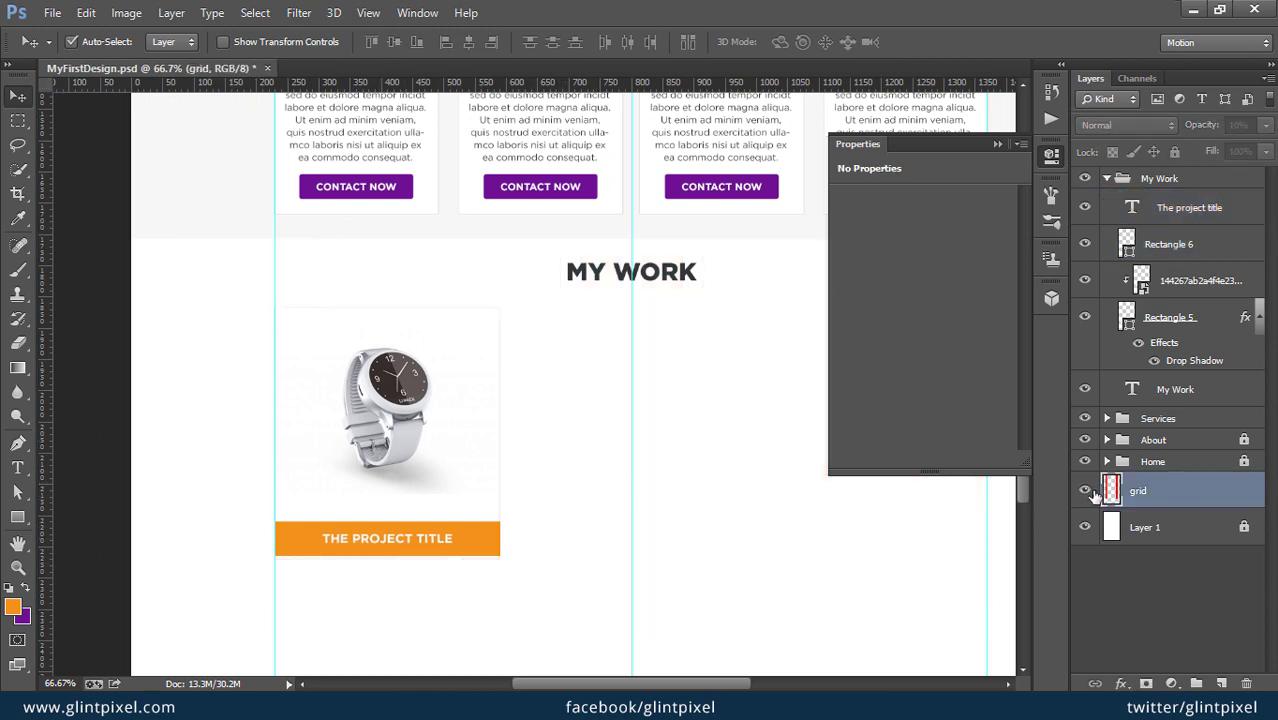
left_click(1085, 490)
left_click(471, 449)
left_click(456, 540)
left_click(1192, 317, "ctrl")
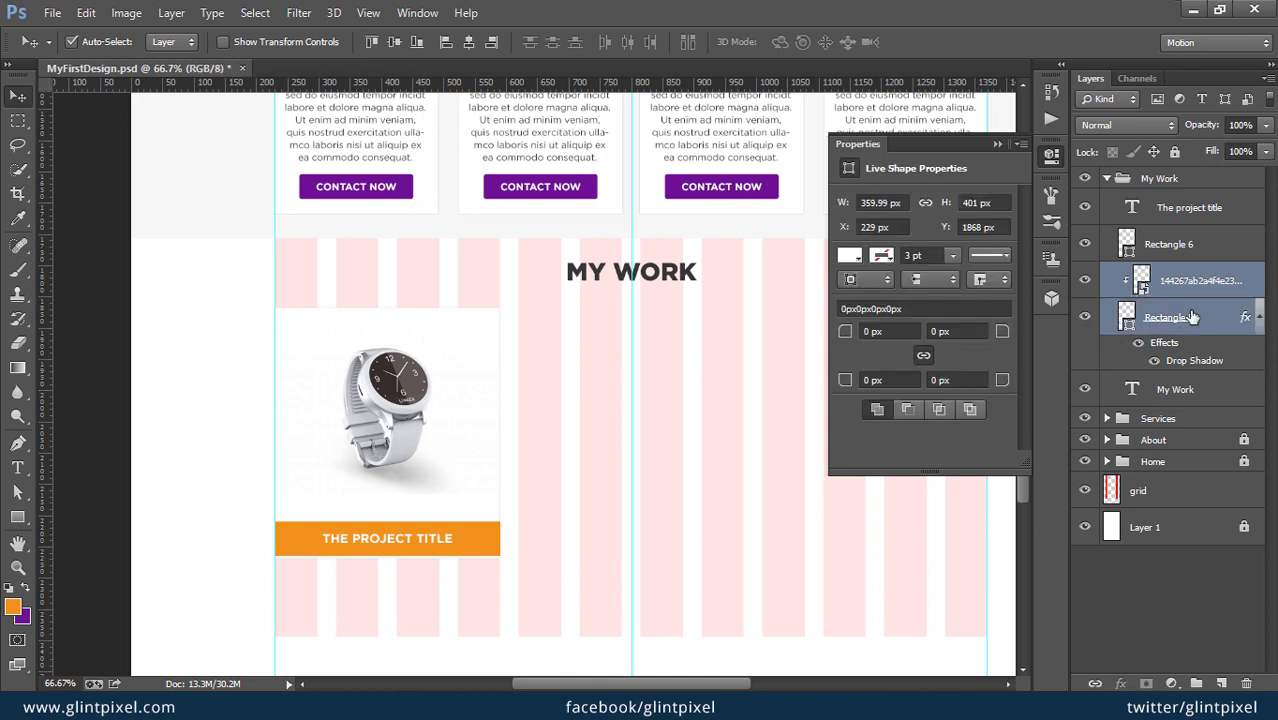
left_click(1173, 247, "ctrl")
left_click(1190, 207, "ctrl")
key("Tab")
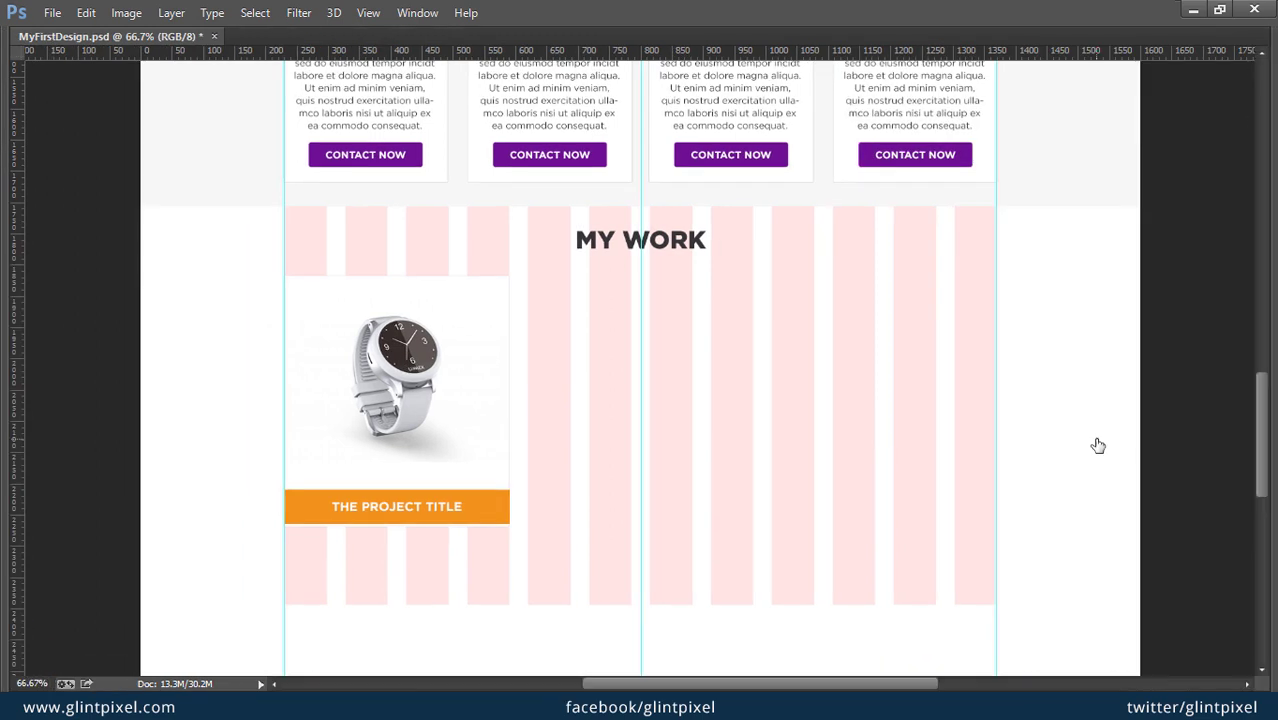
mouse_move(418, 406)
left_mouse_down()
mouse_move(657, 418)
mouse_move(843, 408)
left_mouse_up()
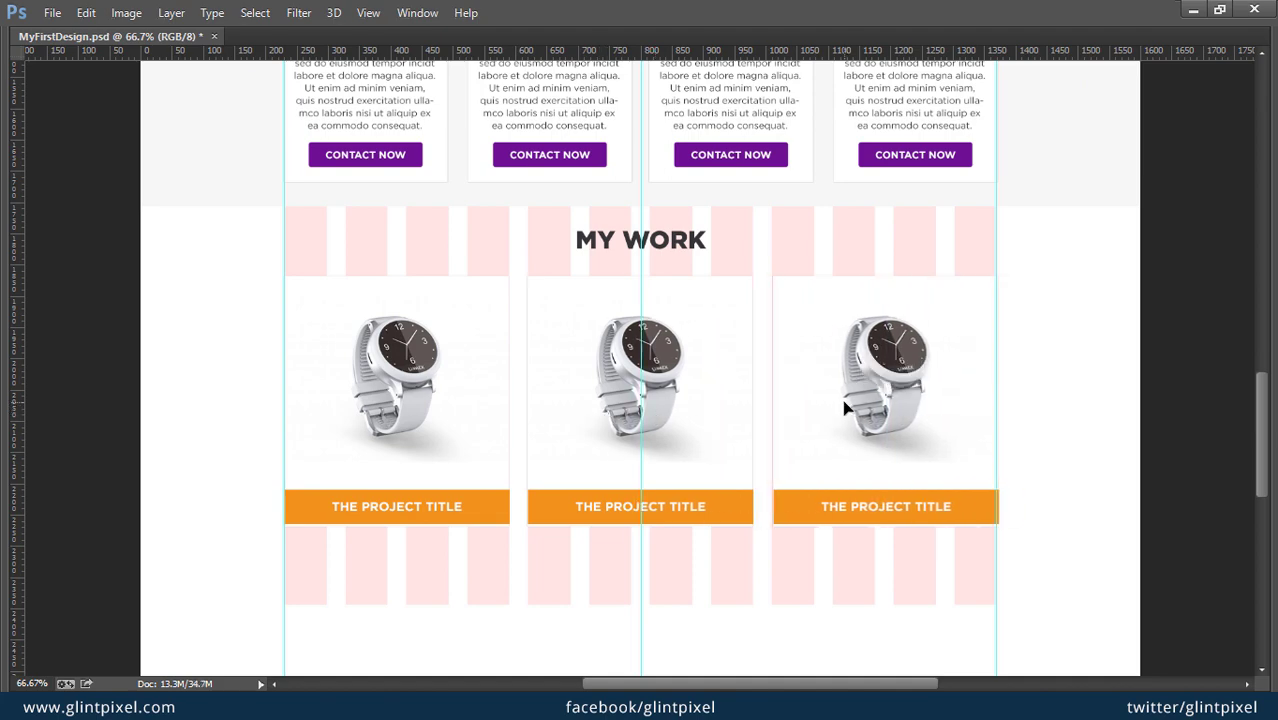
key("Tab")
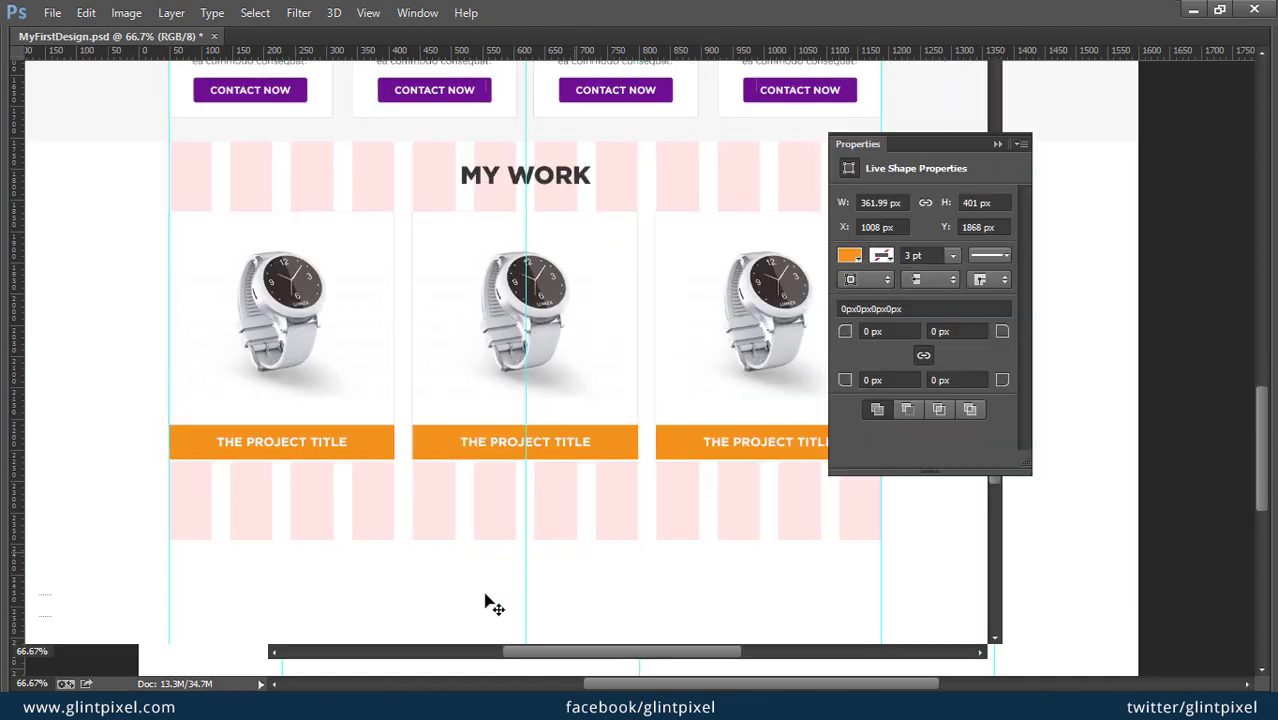
Step: Hide the grid, copy the three-card row down into a second row, and delete five watch images
left_click(1085, 620)
key("Tab")
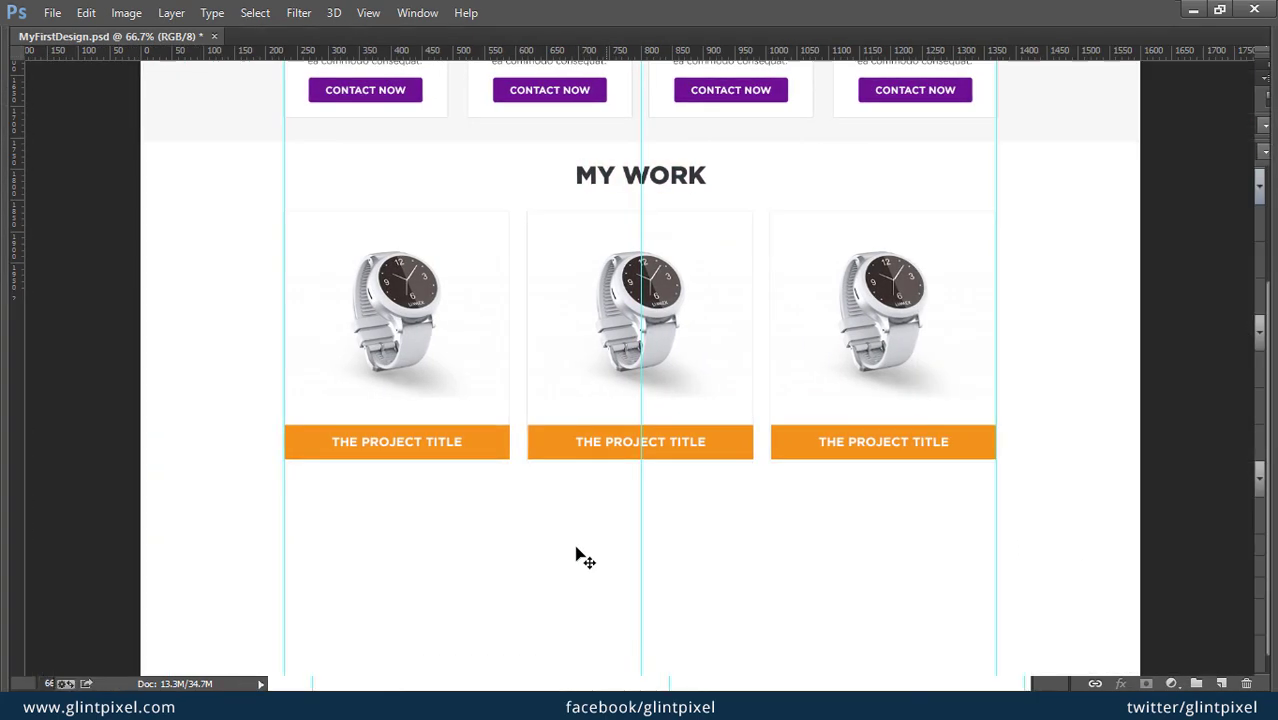
left_click_drag(190, 288, 583, 432)
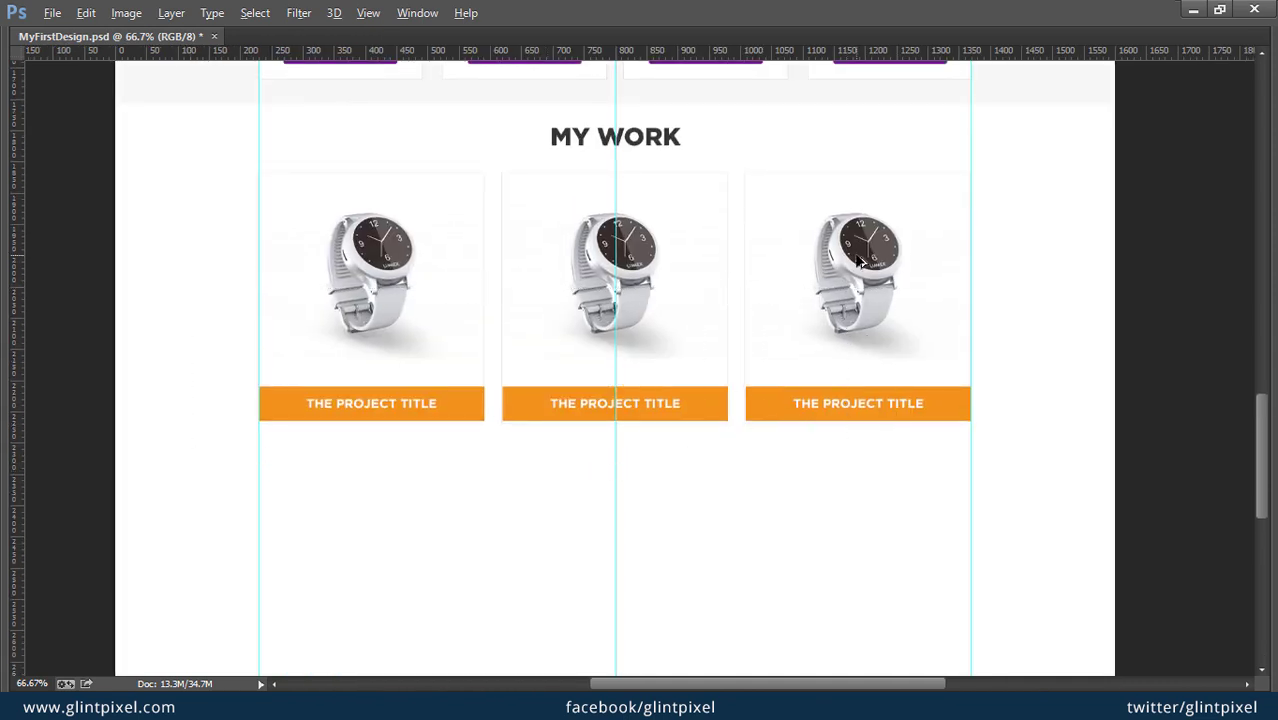
left_click_drag(861, 258, 851, 524)
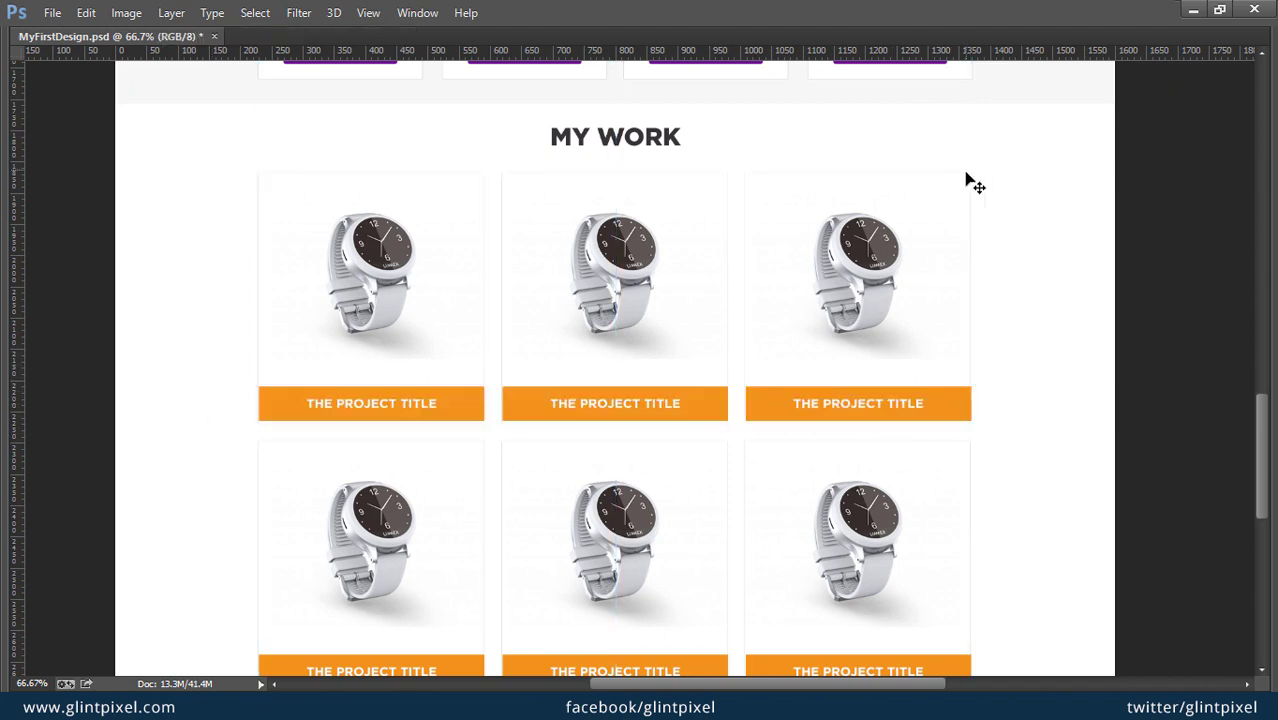
key("Down")
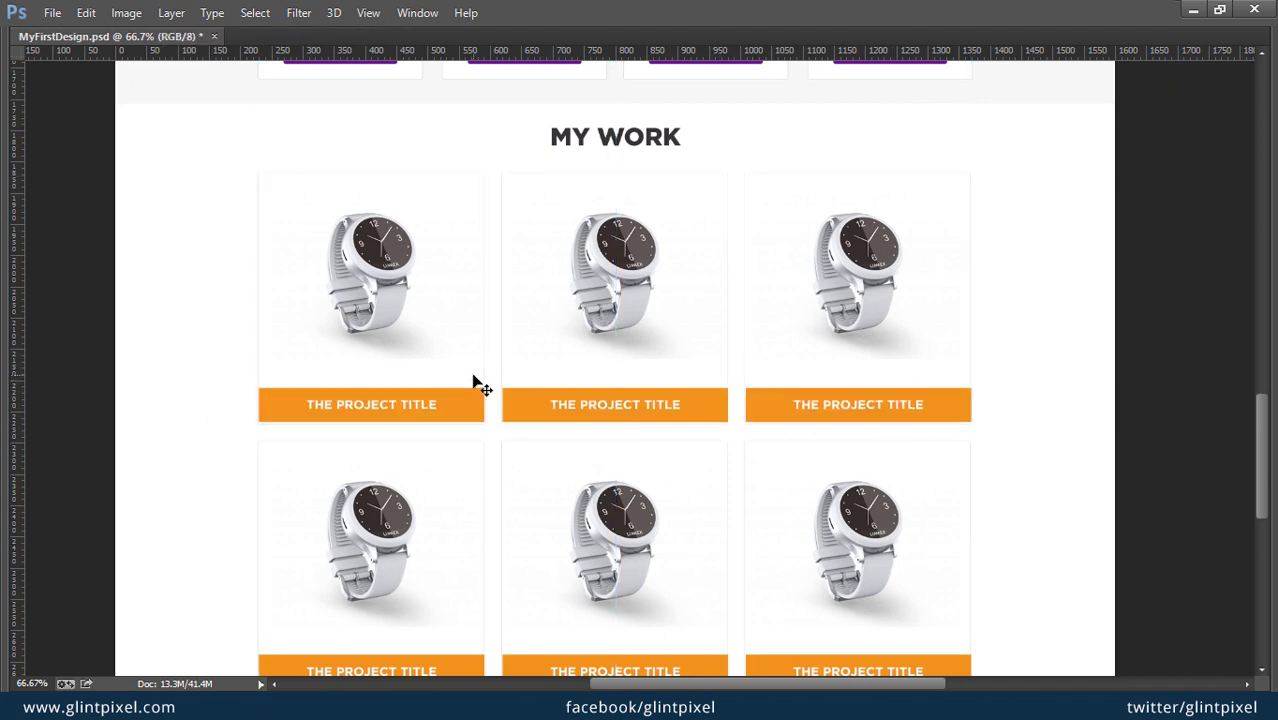
left_click_drag(480, 385, 496, 210)
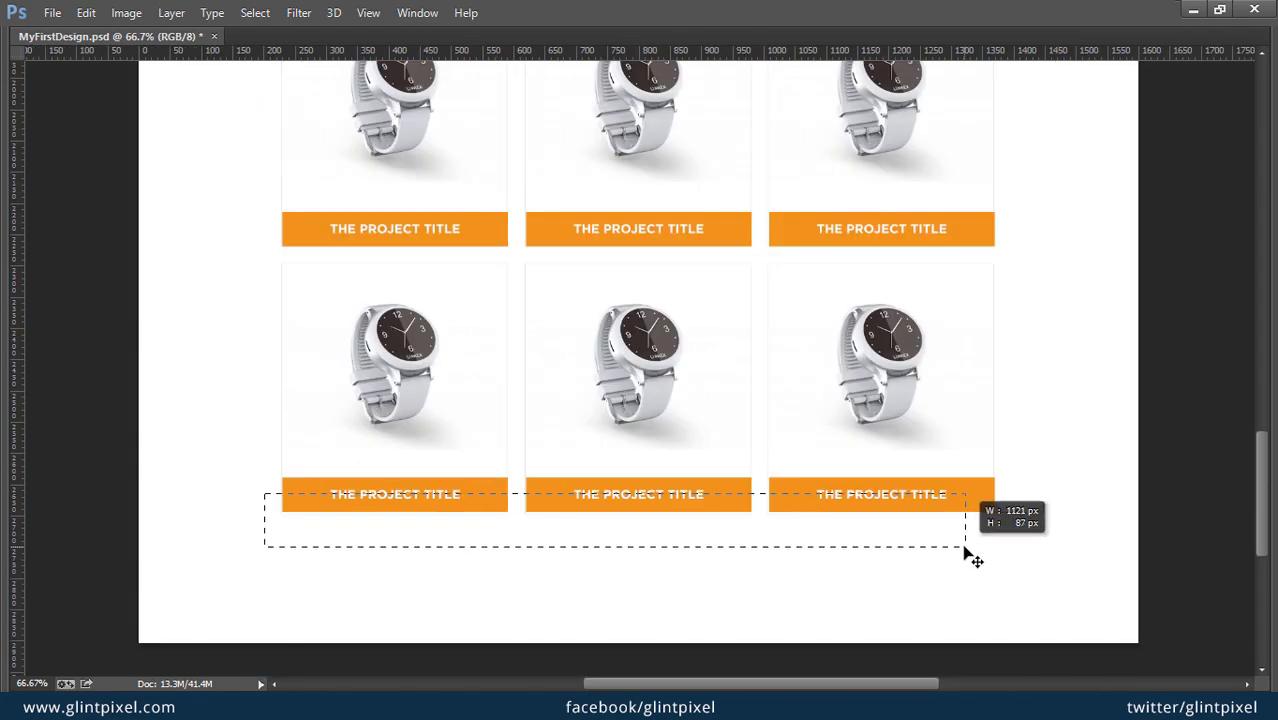
key("Down")
key("Down")
key("Down")
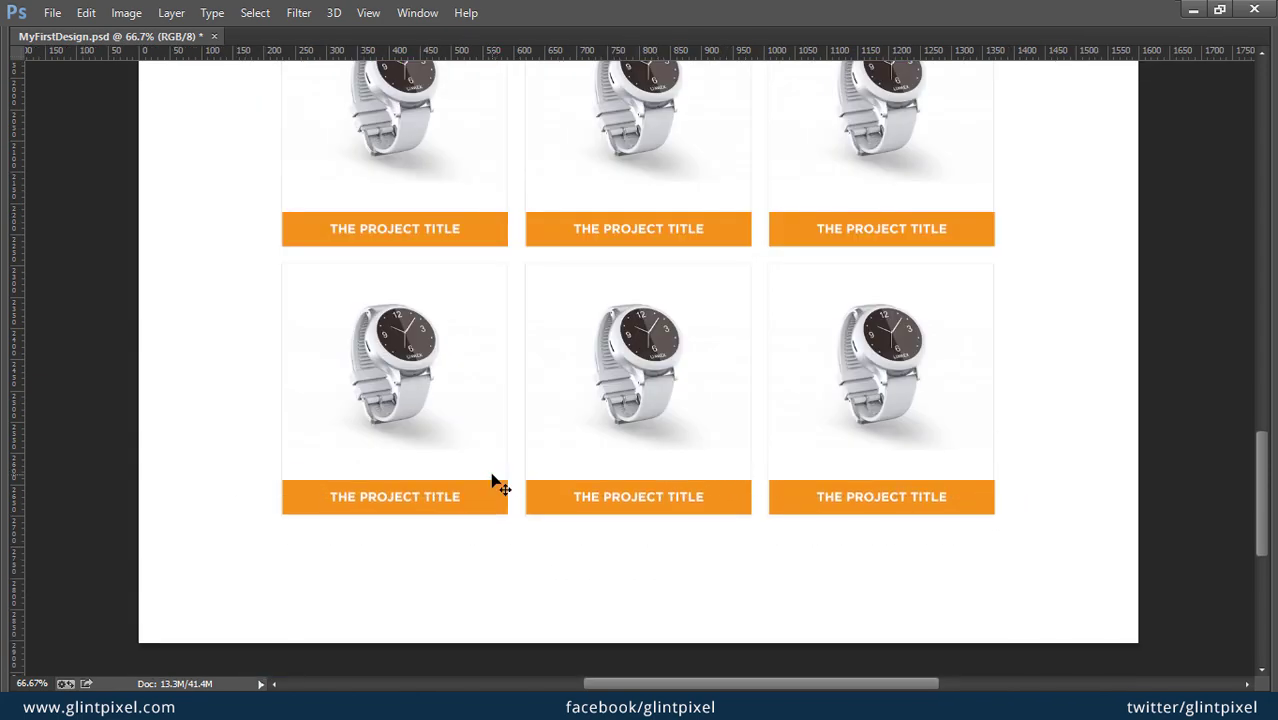
left_click_drag(491, 485, 402, 526)
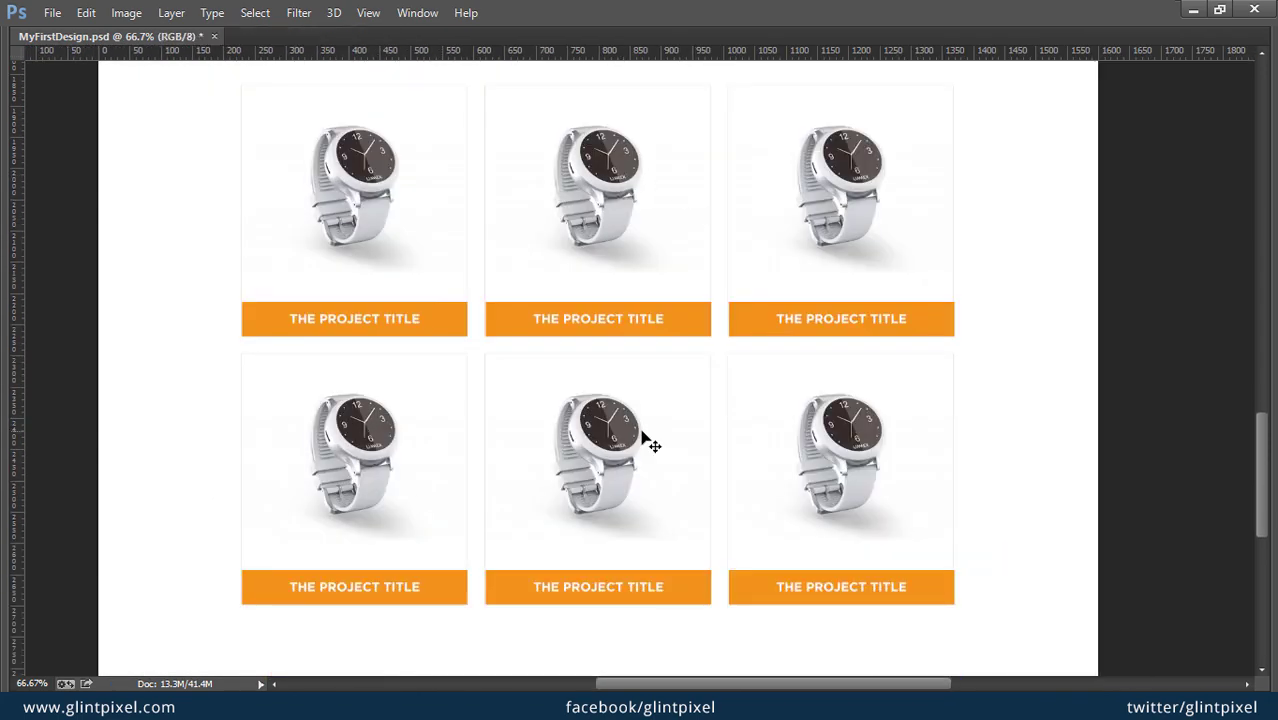
key("Delete")
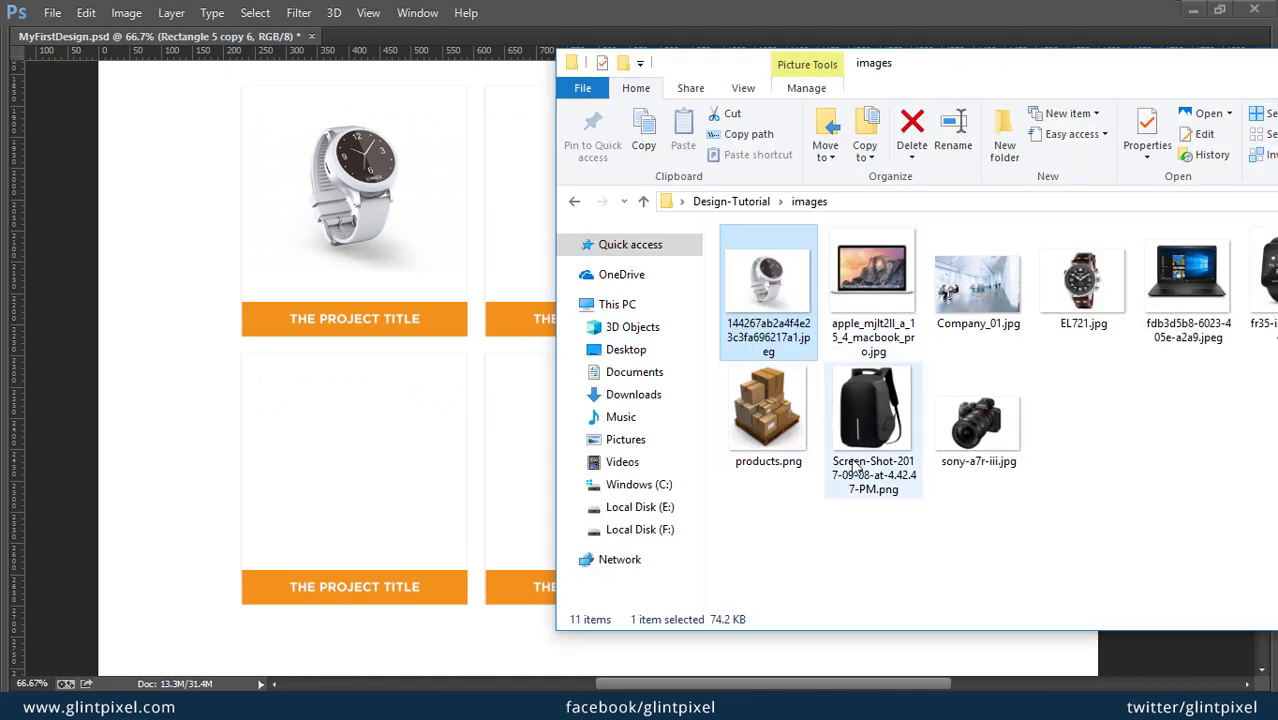
Step: Place the backpack photo, scale it down and move it into the top-middle card
left_click_drag(827, 468, 502, 262)
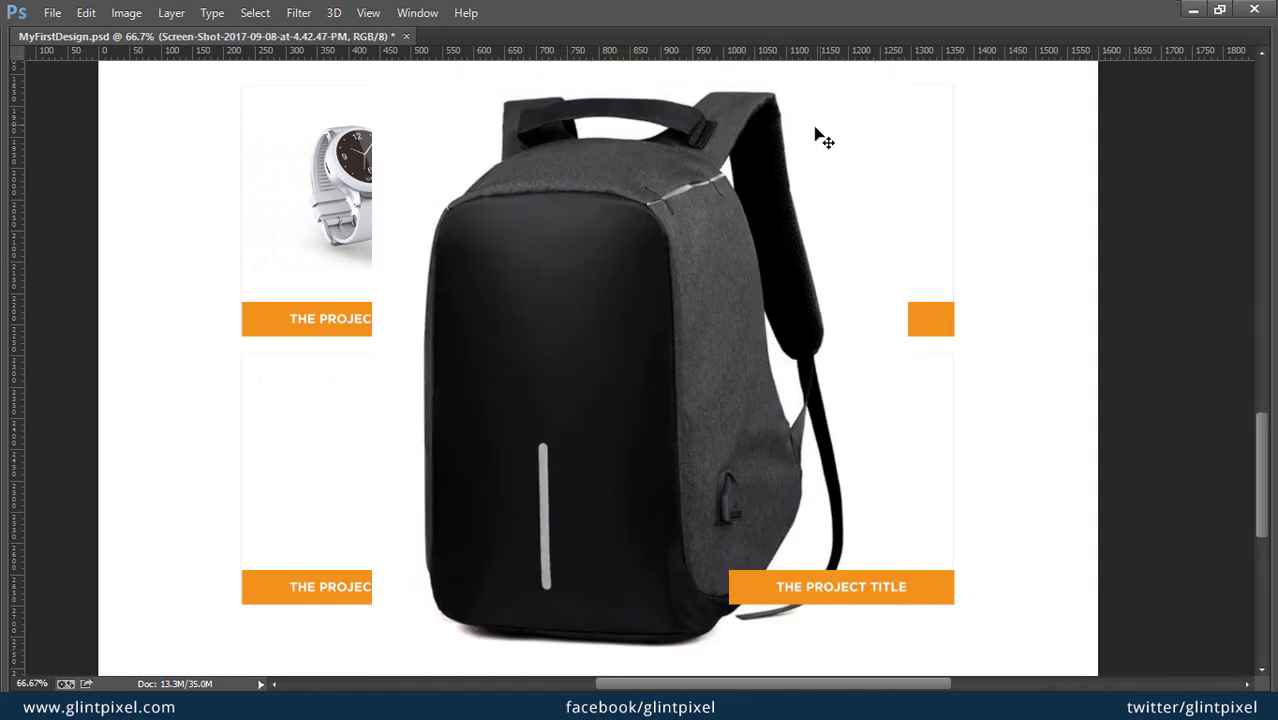
left_click_drag(907, 658, 764, 437)
key("Return")
left_click_drag(650, 425, 601, 255)
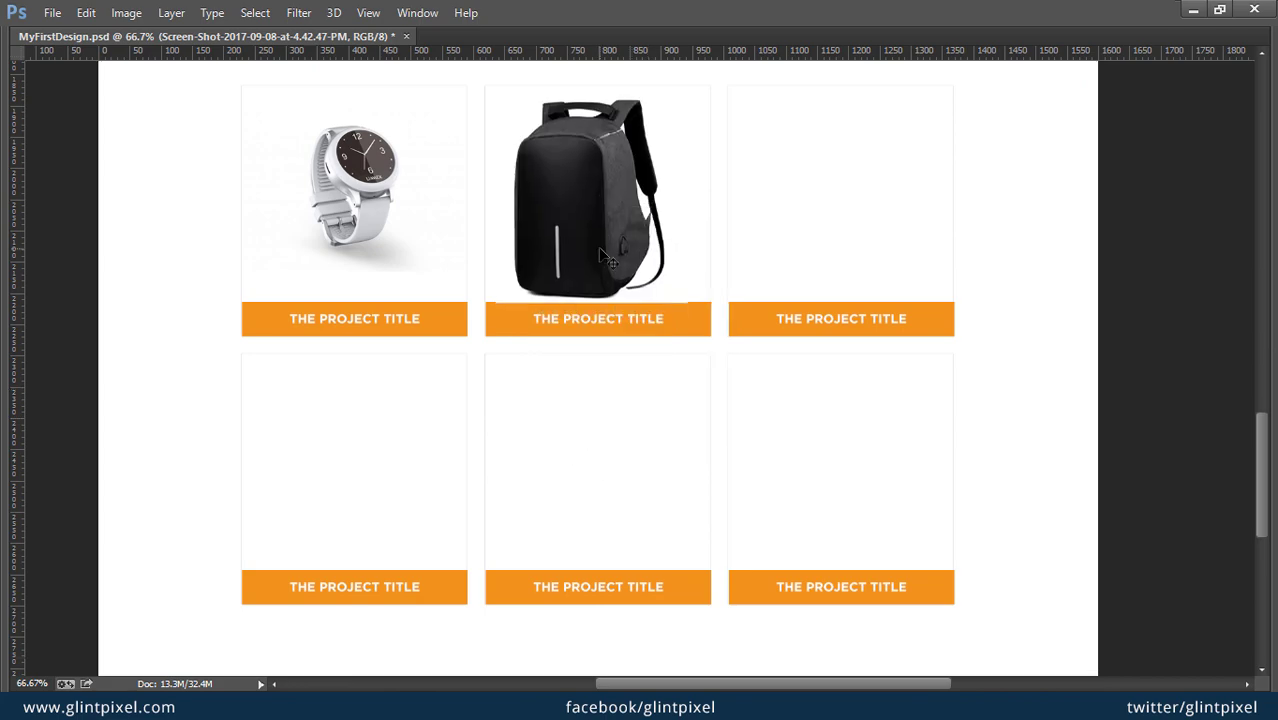
Step: Clip the backpack photo into the middle card shape and move it down the layer stack
key("Tab")
left_click(651, 243, "shift")
key("ctrl+bracketleft")
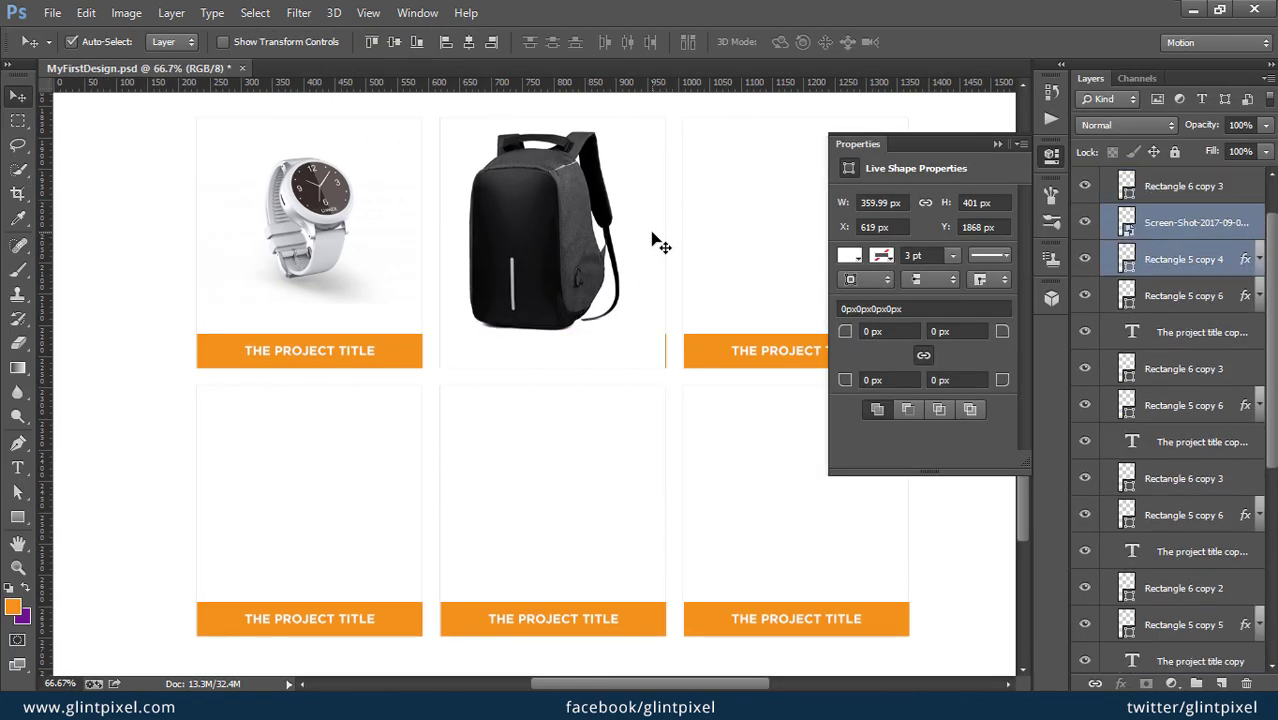
right_click(1183, 259)
left_click(862, 371)
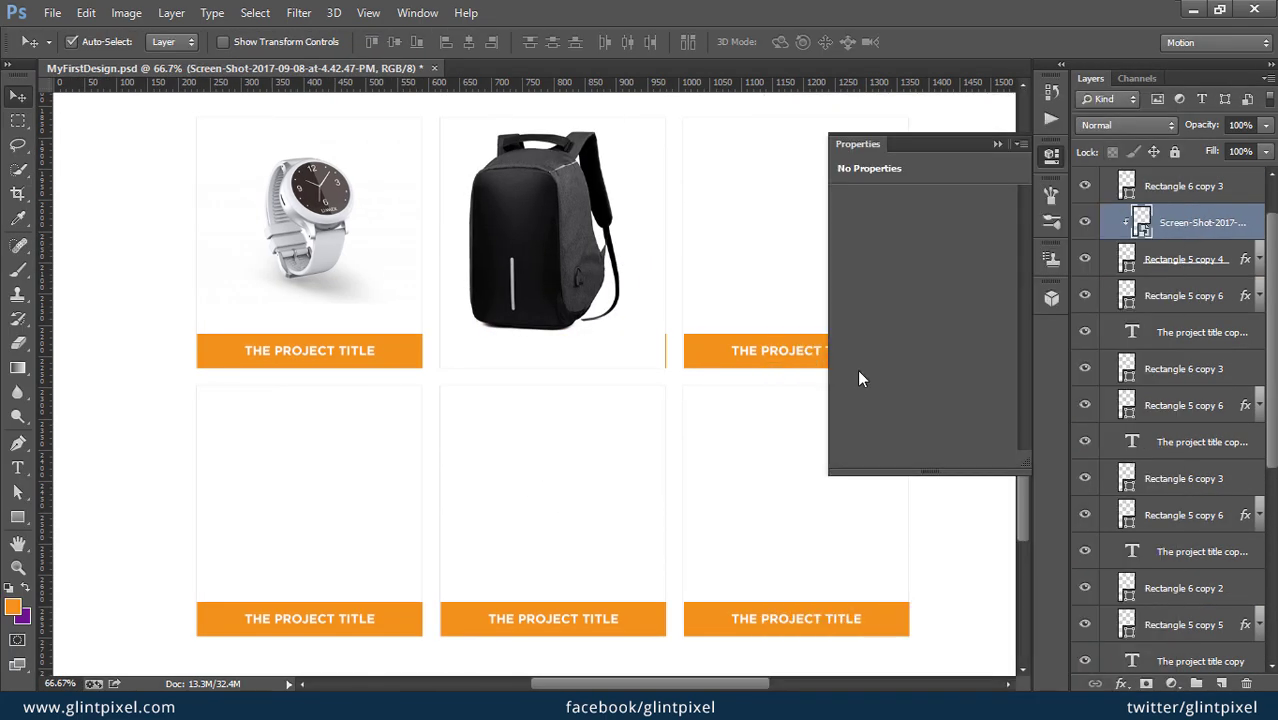
left_click(650, 320)
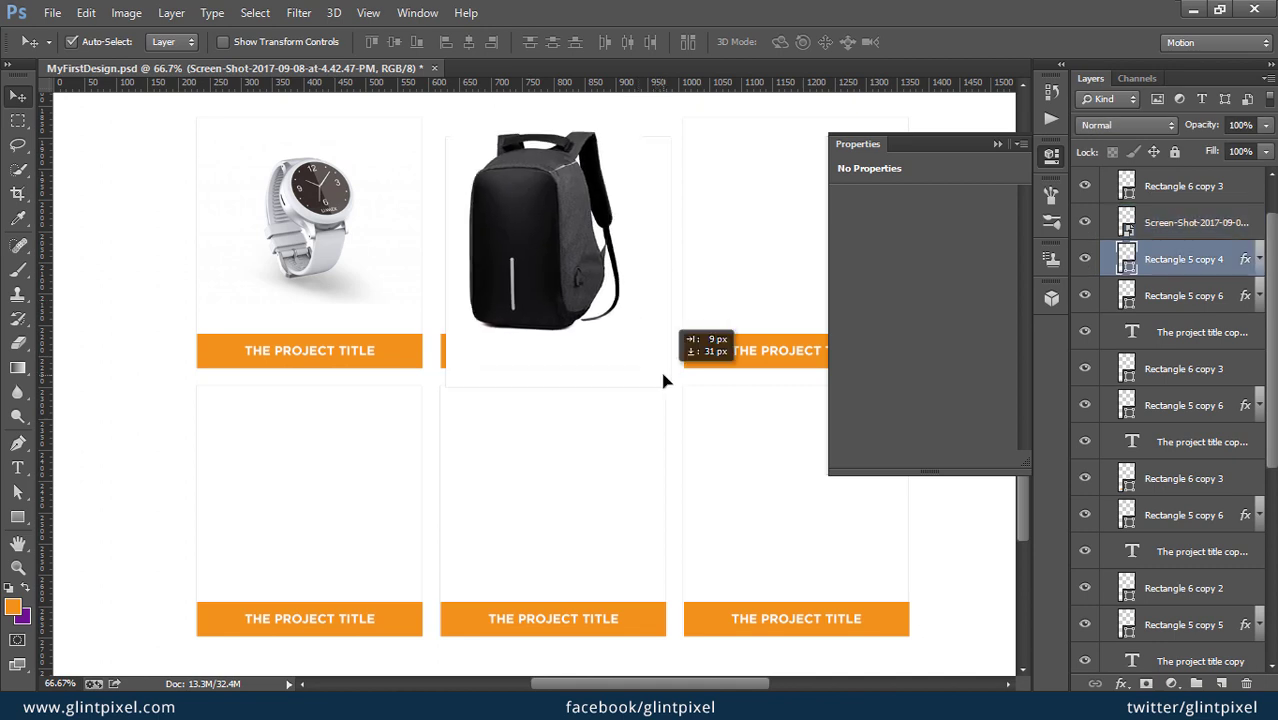
left_click(1183, 222)
right_click(1190, 222)
left_click(864, 370)
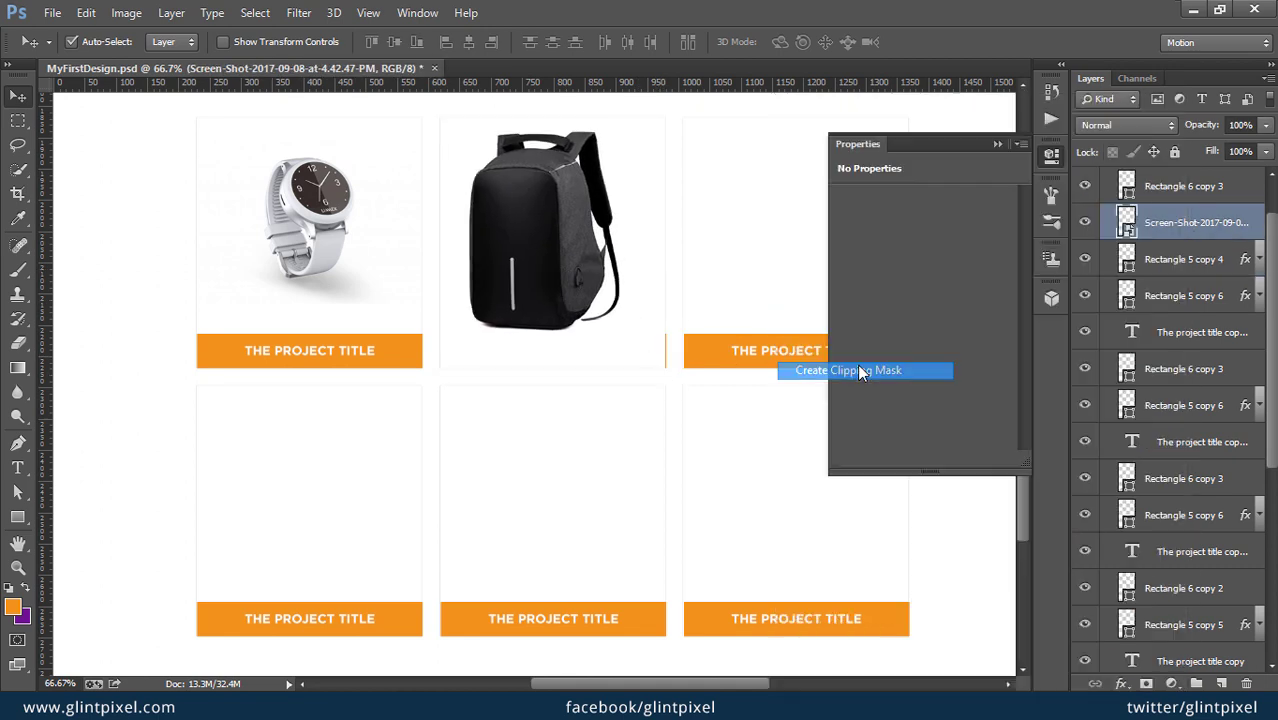
key("ctrl+bracketleft")
key("ctrl+bracketleft")
key("ctrl+bracketleft")
key("ctrl+bracketleft")
key("ctrl+bracketleft")
key("ctrl+bracketleft")
key("ctrl+bracketleft")
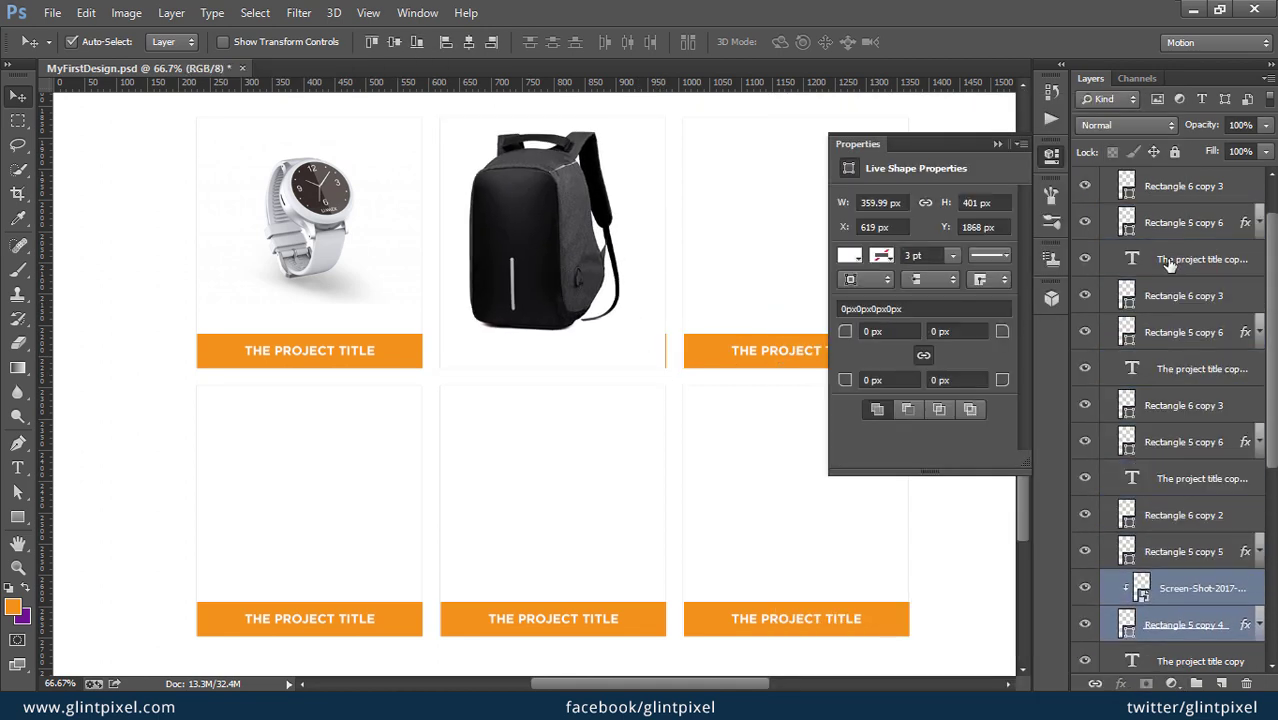
key("ctrl+bracketleft")
key("ctrl+bracketleft")
key("ctrl+bracketleft")
Step: Drag sony-a7r-iii.jpg onto the third card and scale it to fit above its title bar
left_click(653, 559)
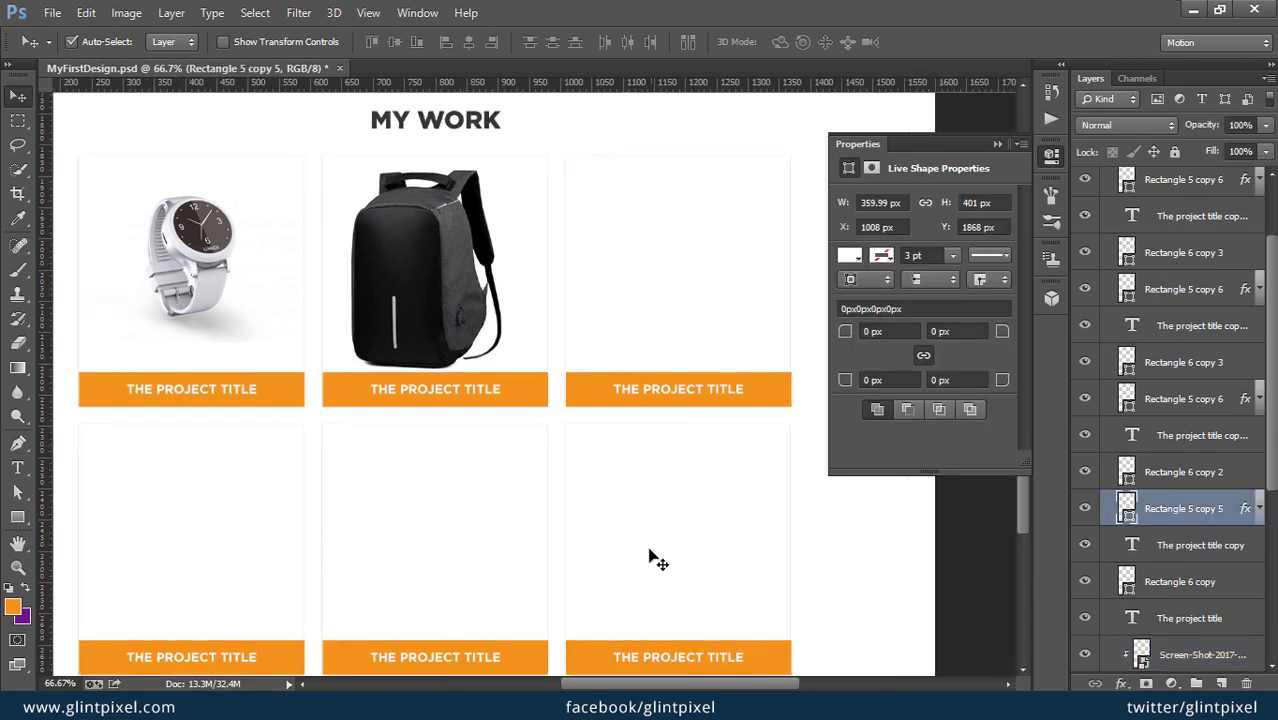
key("alt+Tab")
left_click_drag(978, 420, 420, 400)
left_click_drag(148, 157, 481, 370)
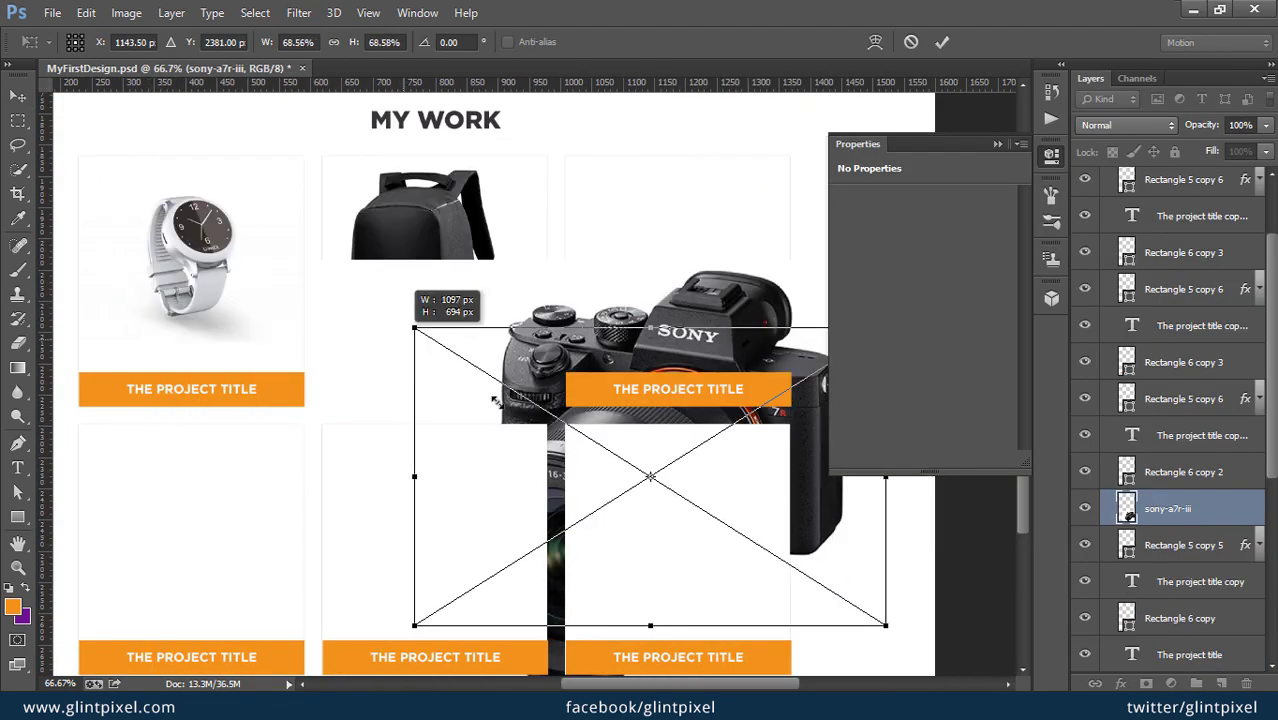
left_click_drag(620, 453, 632, 245)
left_click_drag(499, 166, 572, 200)
key("Return")
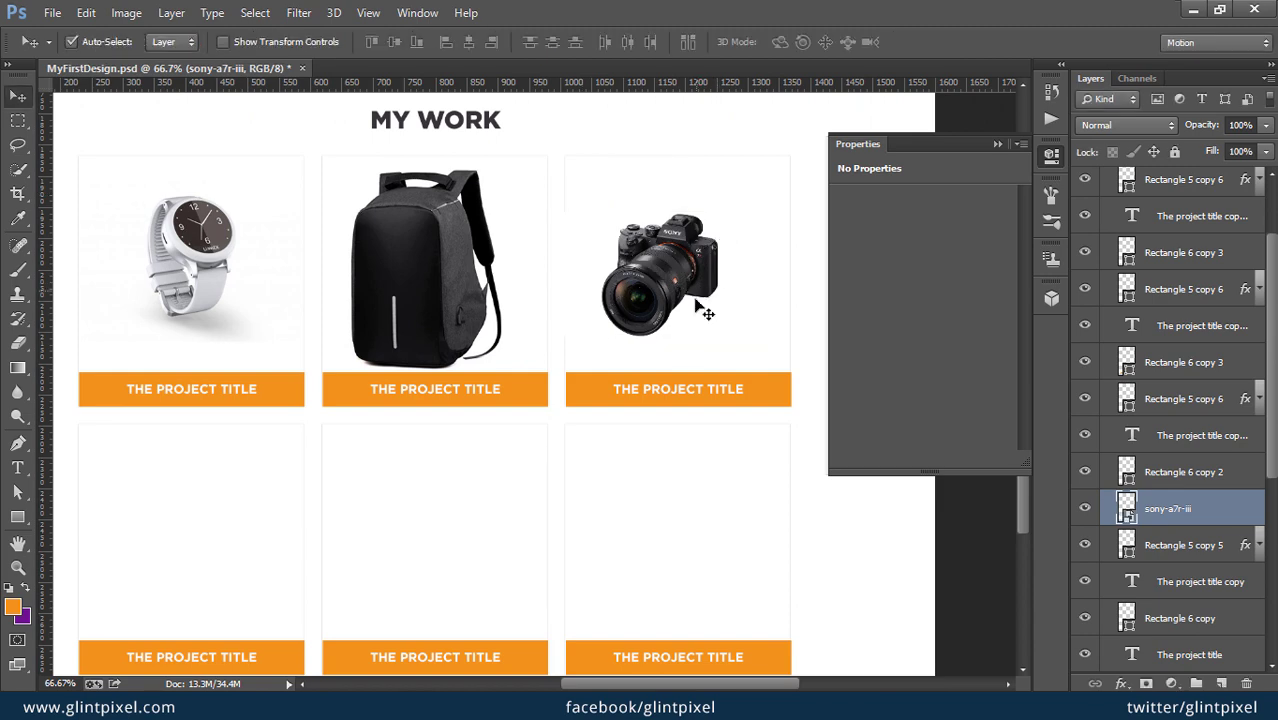
Step: Place the laptop photo and scale it into the lower-left My Work card
left_click_drag(757, 438, 852, 376)
key("alt+Tab")
left_click(930, 285)
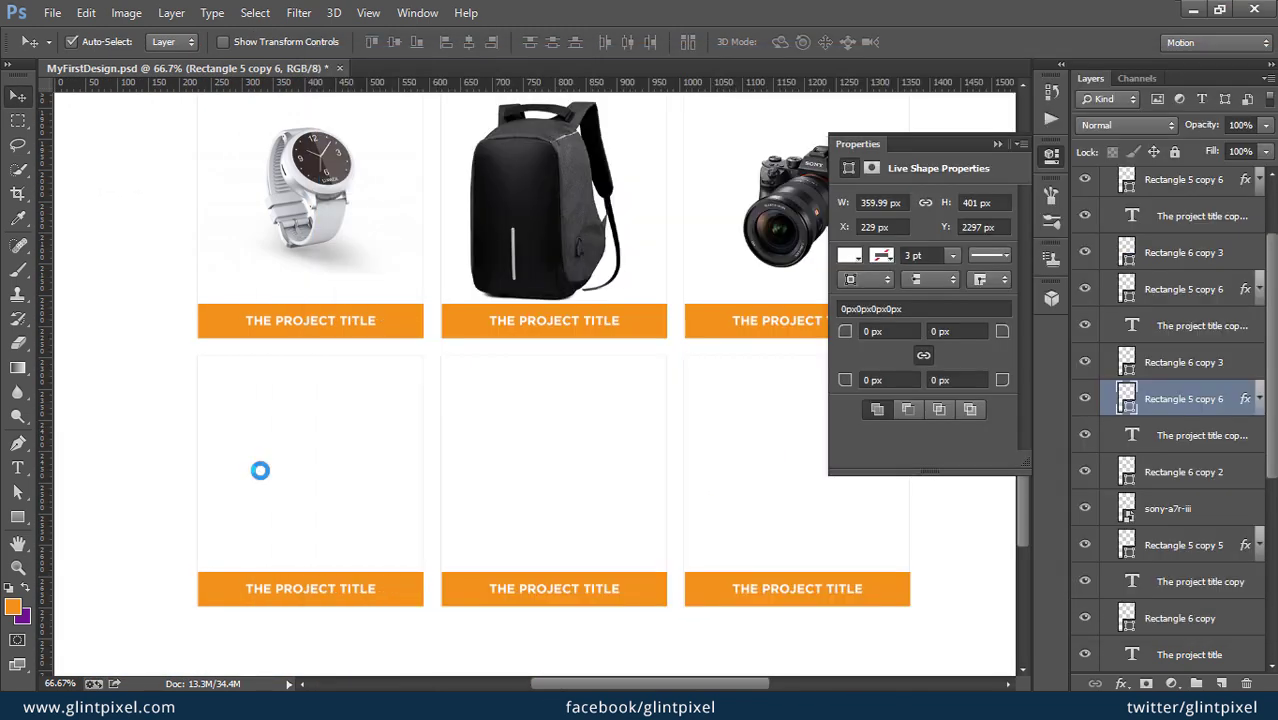
left_click_drag(930, 285, 257, 465)
left_click_drag(535, 429, 361, 464)
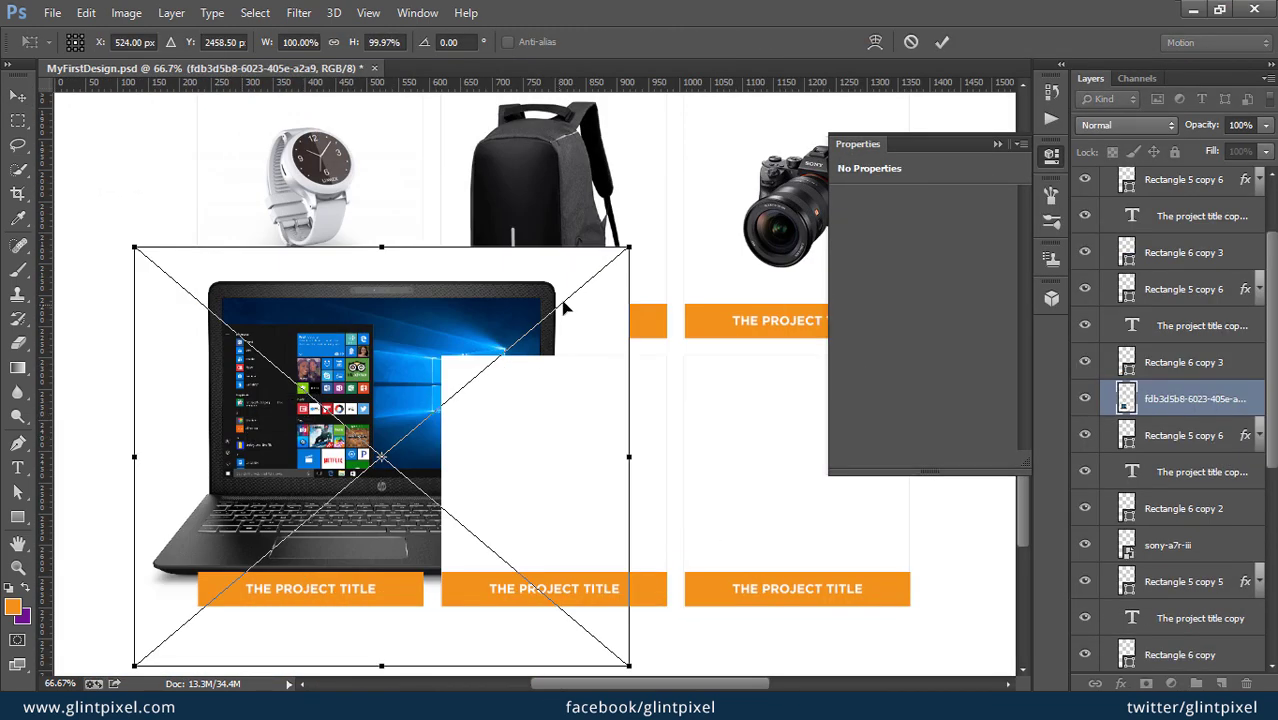
left_click_drag(571, 300, 451, 302)
left_click_drag(400, 460, 362, 445)
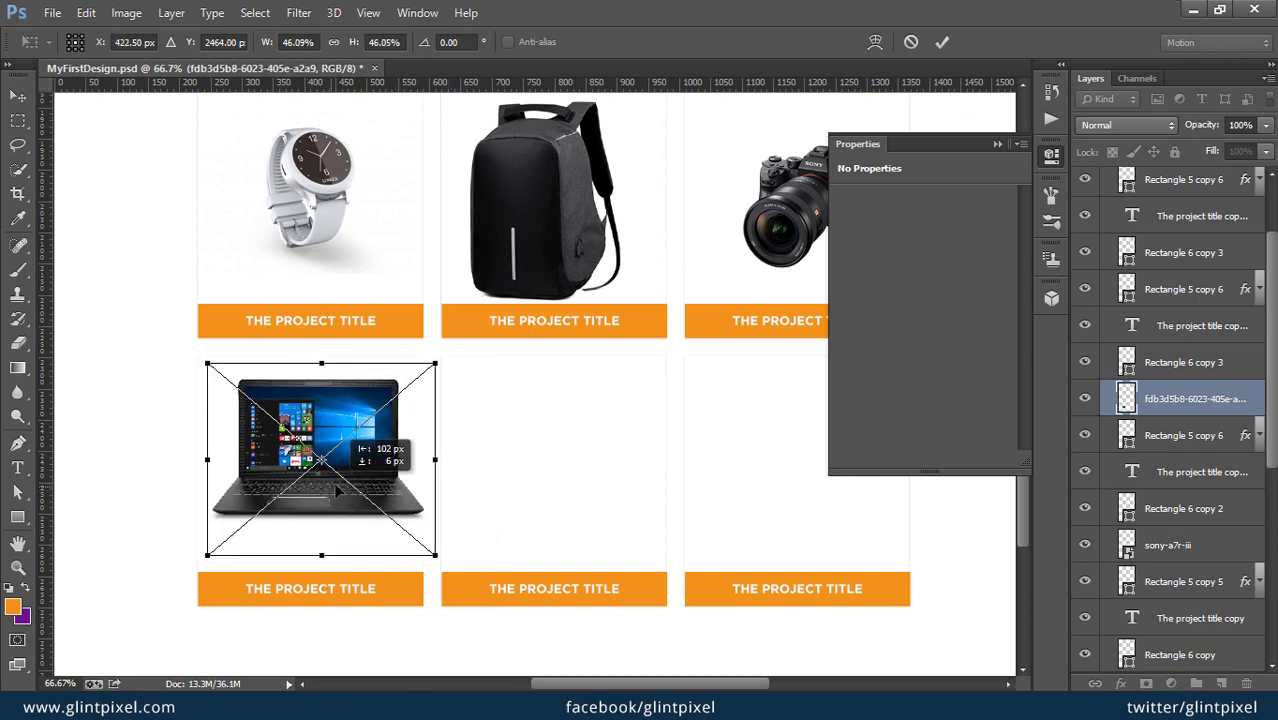
left_click_drag(475, 330, 425, 370)
key("Return")
Step: Place products.png (stacked boxes) and scale it into the lower-middle card
left_click(549, 455)
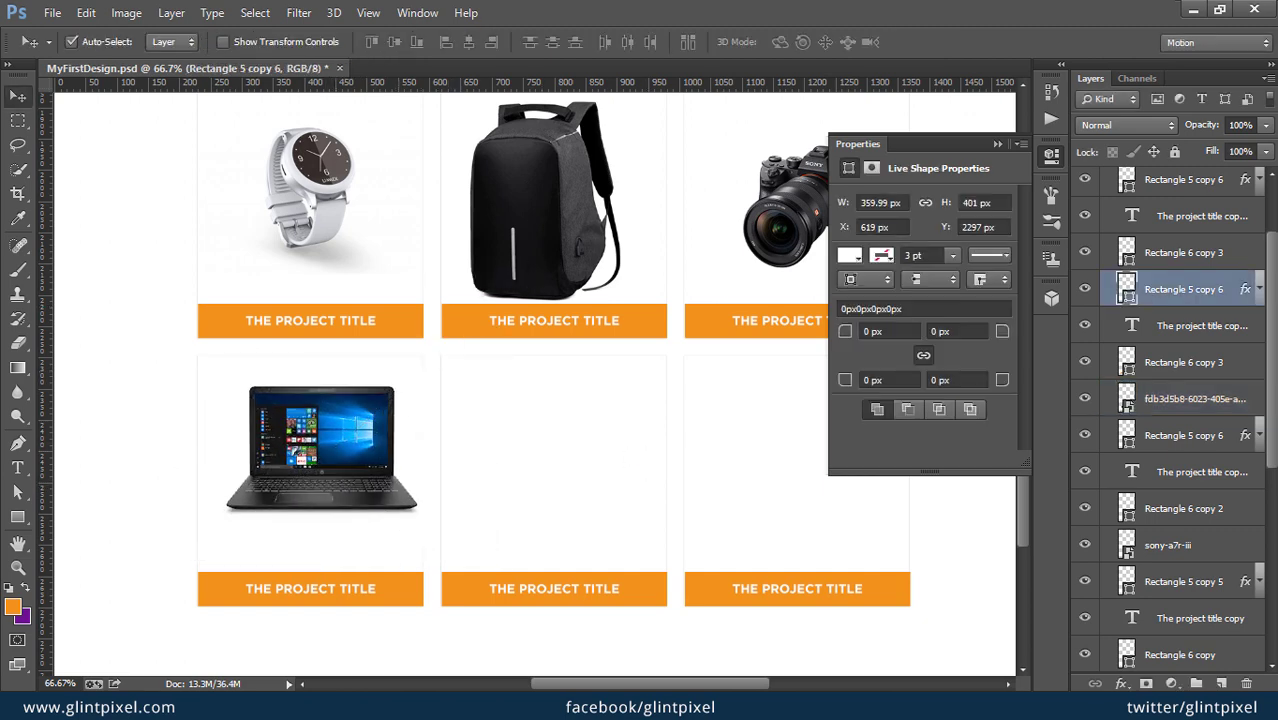
key("alt+Tab")
left_click_drag(522, 428, 568, 424)
key("alt+Tab")
left_click_drag(827, 513, 550, 476)
left_click_drag(677, 296, 608, 381)
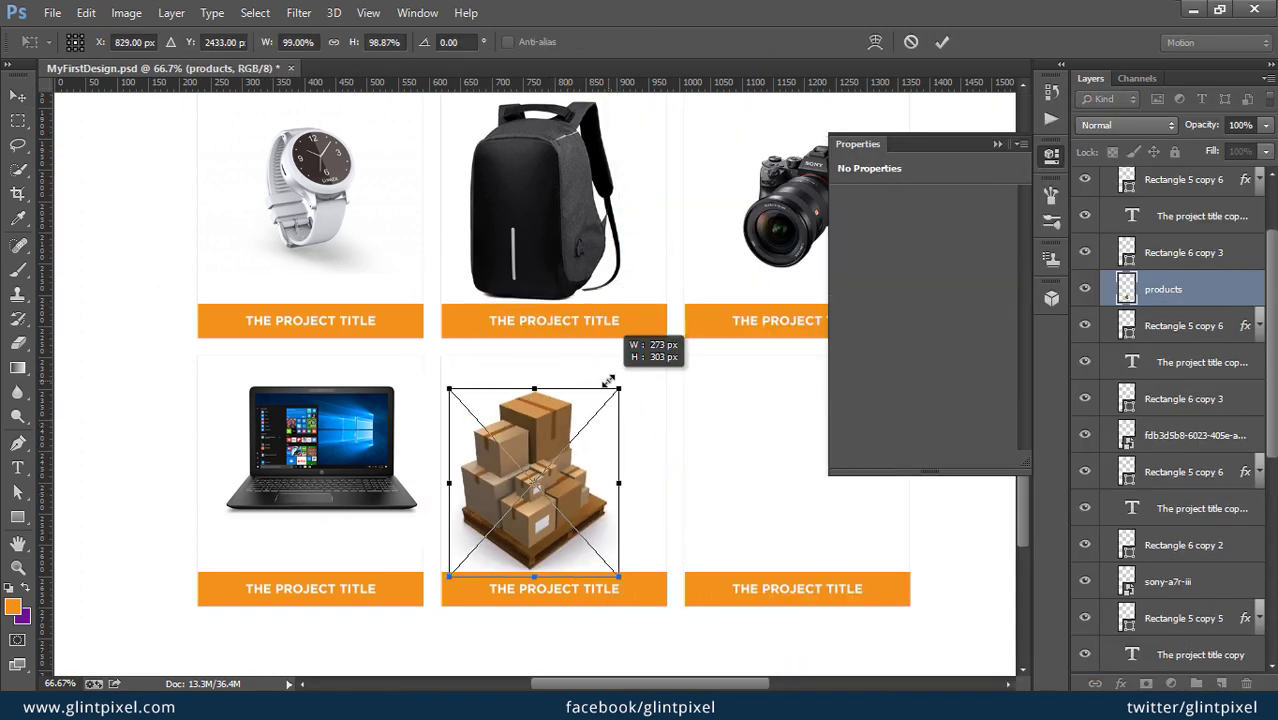
key("Return")
Step: Place EL721.jpg watch photo in the lower-right card and clip it to the card shape
left_click(608, 400)
key("alt+Tab")
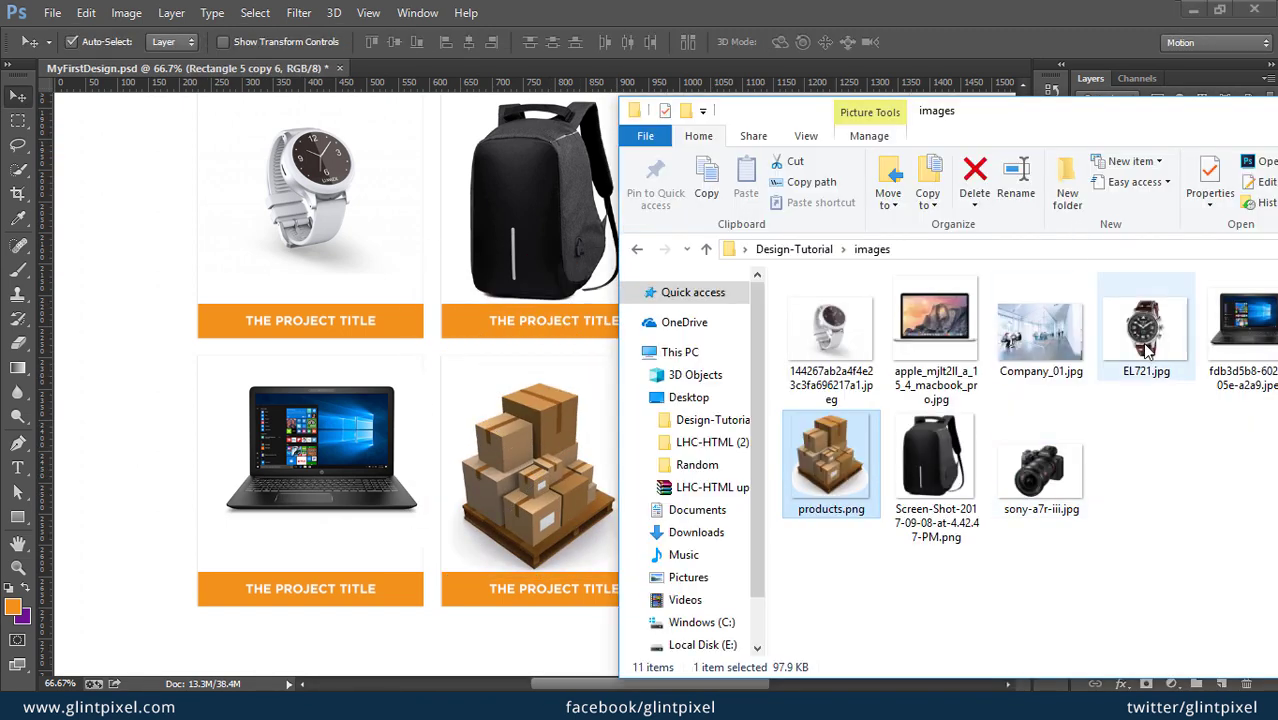
left_click_drag(1146, 350, 584, 391)
mouse_move(282, 194)
left_mouse_down()
mouse_move(670, 363)
mouse_move(713, 365)
left_mouse_up()
mouse_move(727, 522)
left_mouse_down()
mouse_move(770, 513)
mouse_move(636, 540)
left_mouse_up()
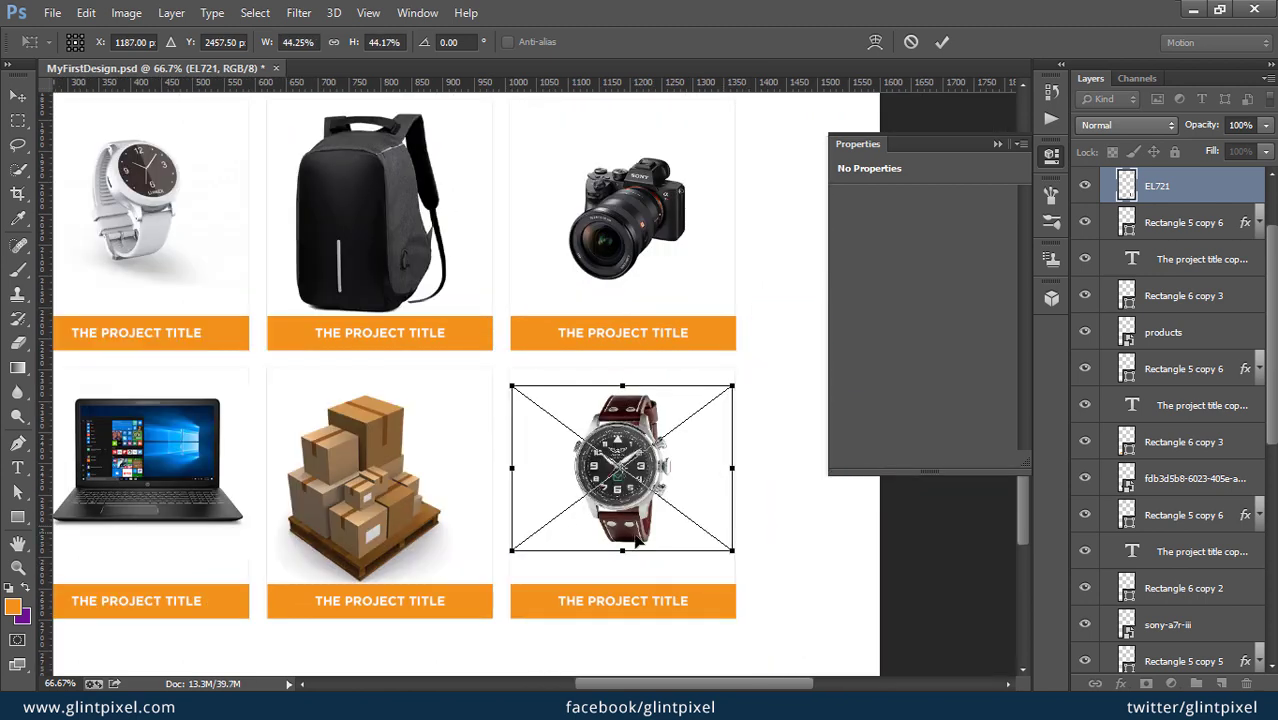
key("Return")
right_click(1165, 186)
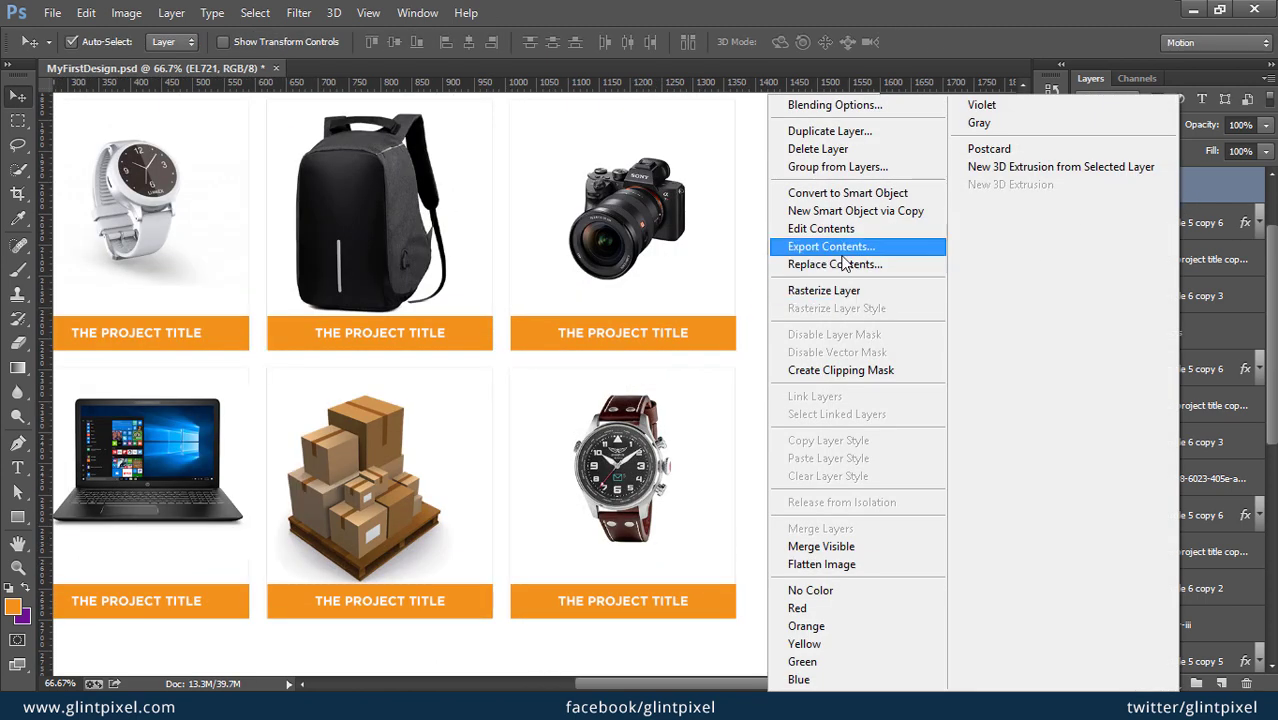
left_click(840, 370)
Step: Slightly resize the boxes and laptop photos within their cards
key("Tab")
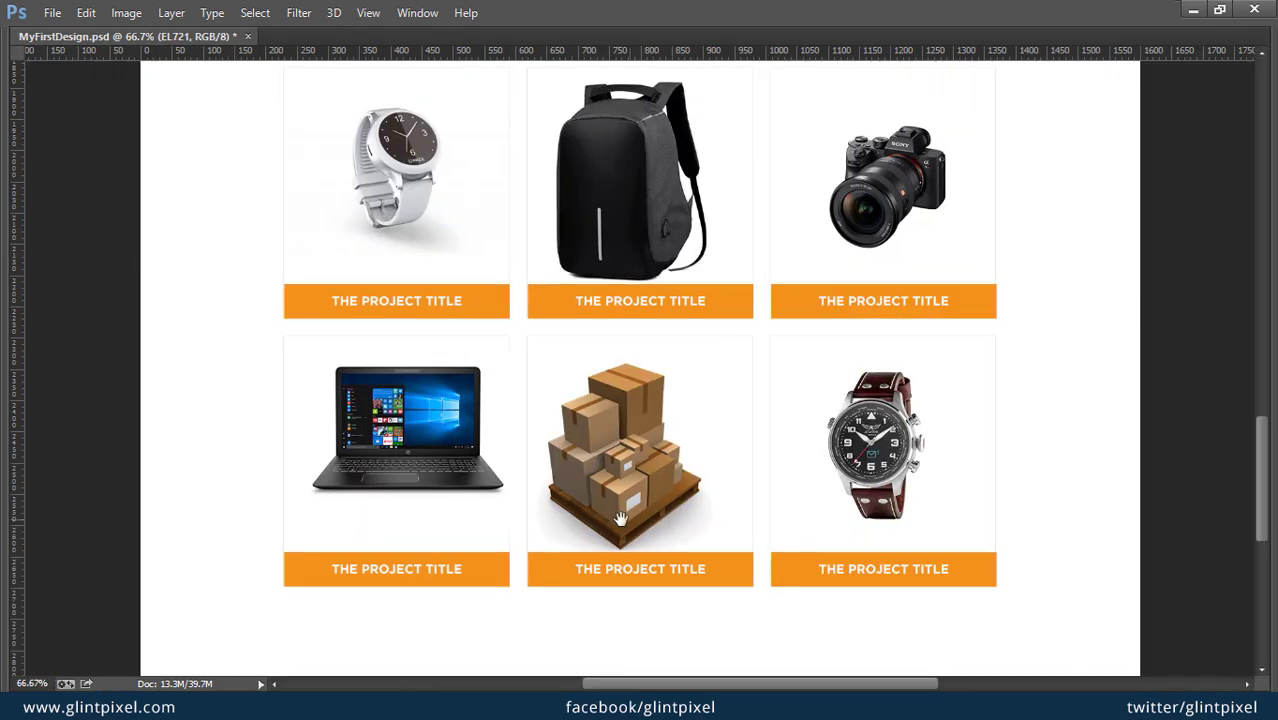
key("ctrl+t")
left_click_drag(728, 362, 720, 368)
key("Return")
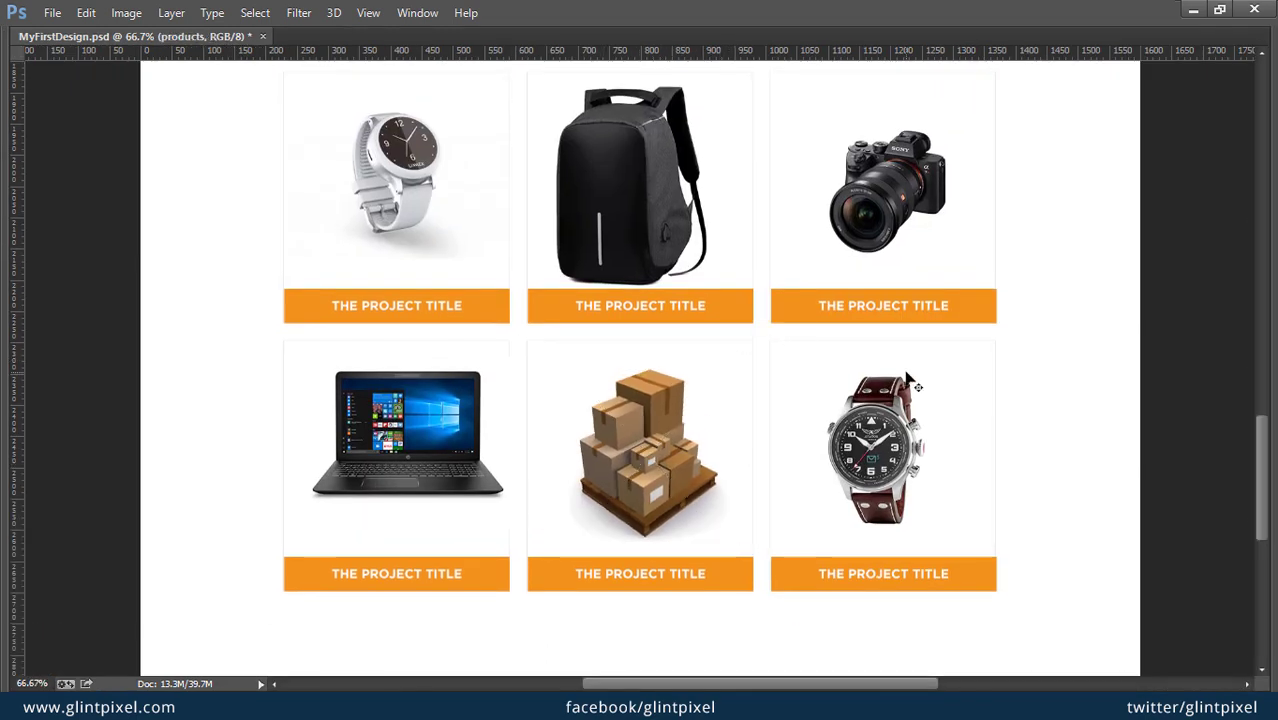
left_click_drag(510, 358, 522, 336)
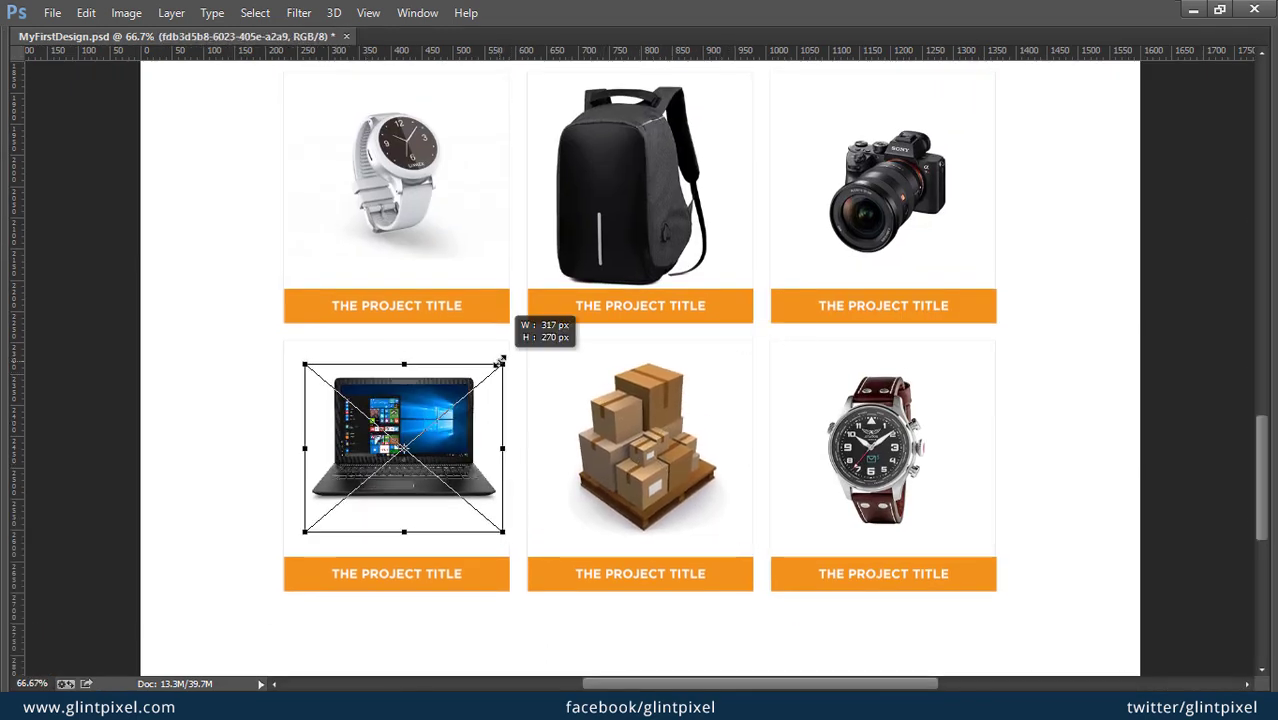
key("Return")
Step: Nudge the camera photo up-left and scale down and shift the backpack right
left_click_drag(816, 389, 768, 517)
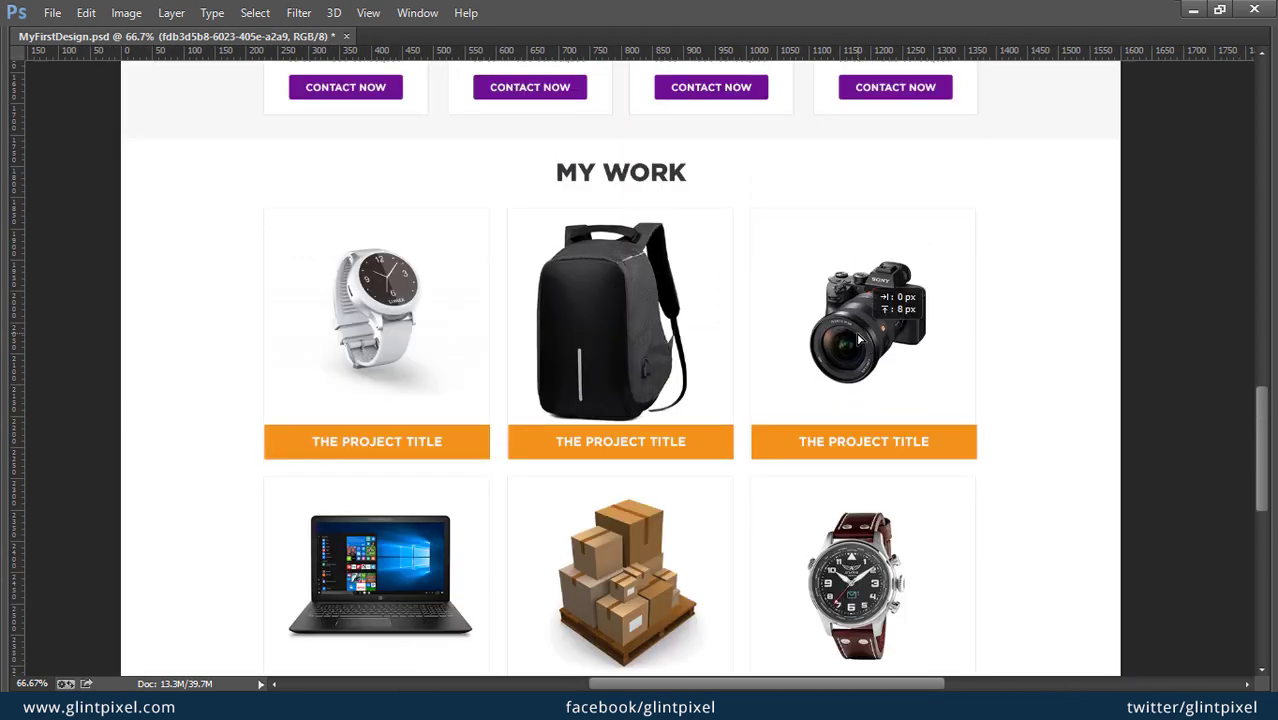
left_click_drag(872, 332, 862, 318)
key("ctrl+t")
left_click_drag(686, 224, 700, 216)
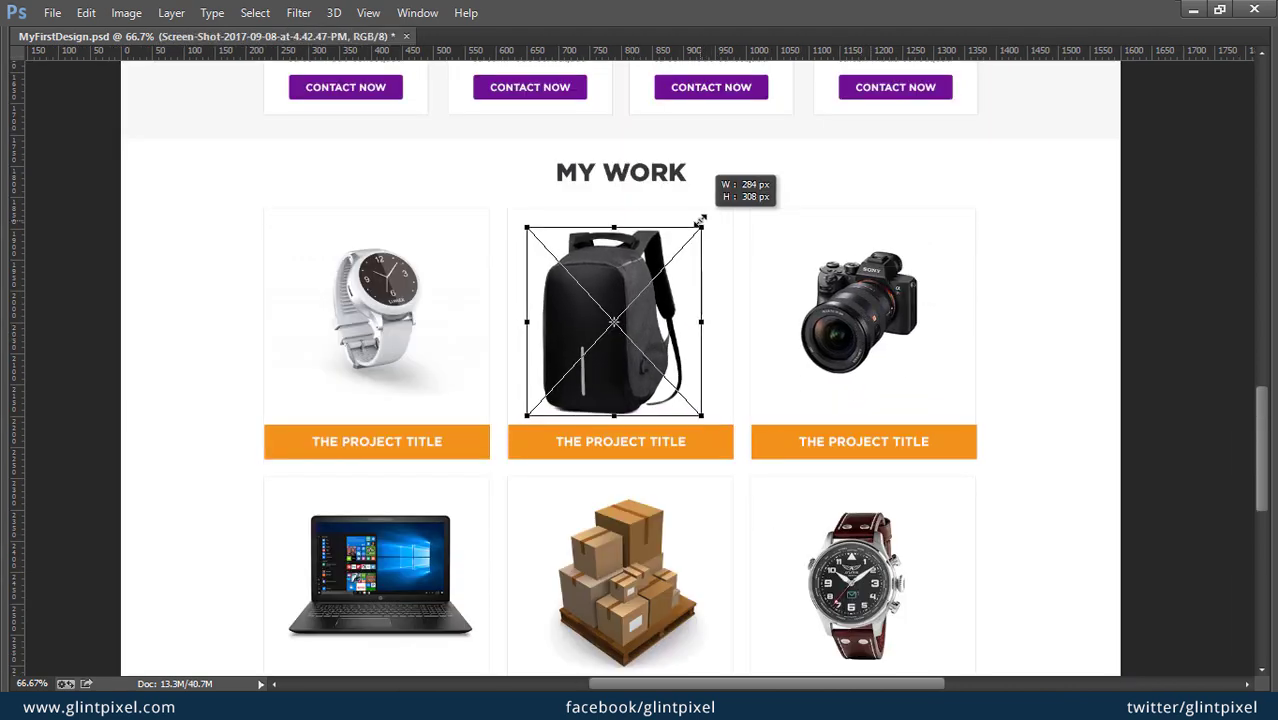
left_click_drag(650, 364, 668, 362)
left_click_drag(718, 221, 712, 222)
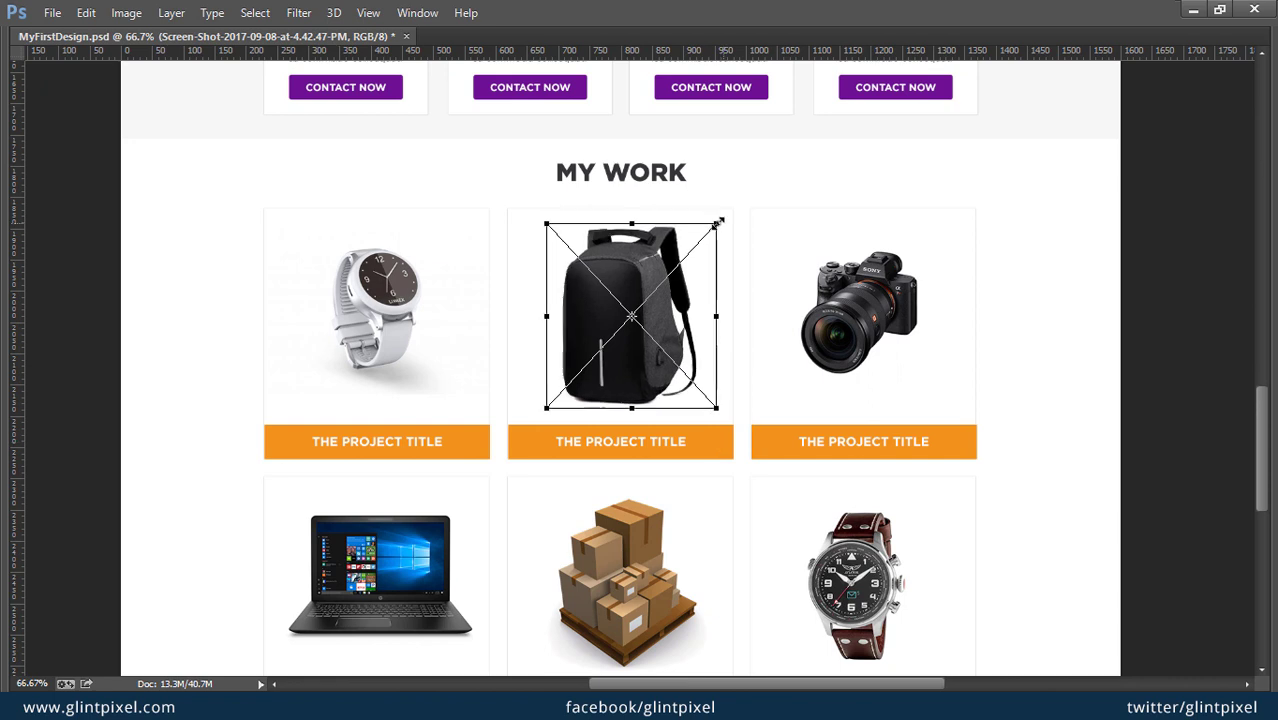
key("Return")
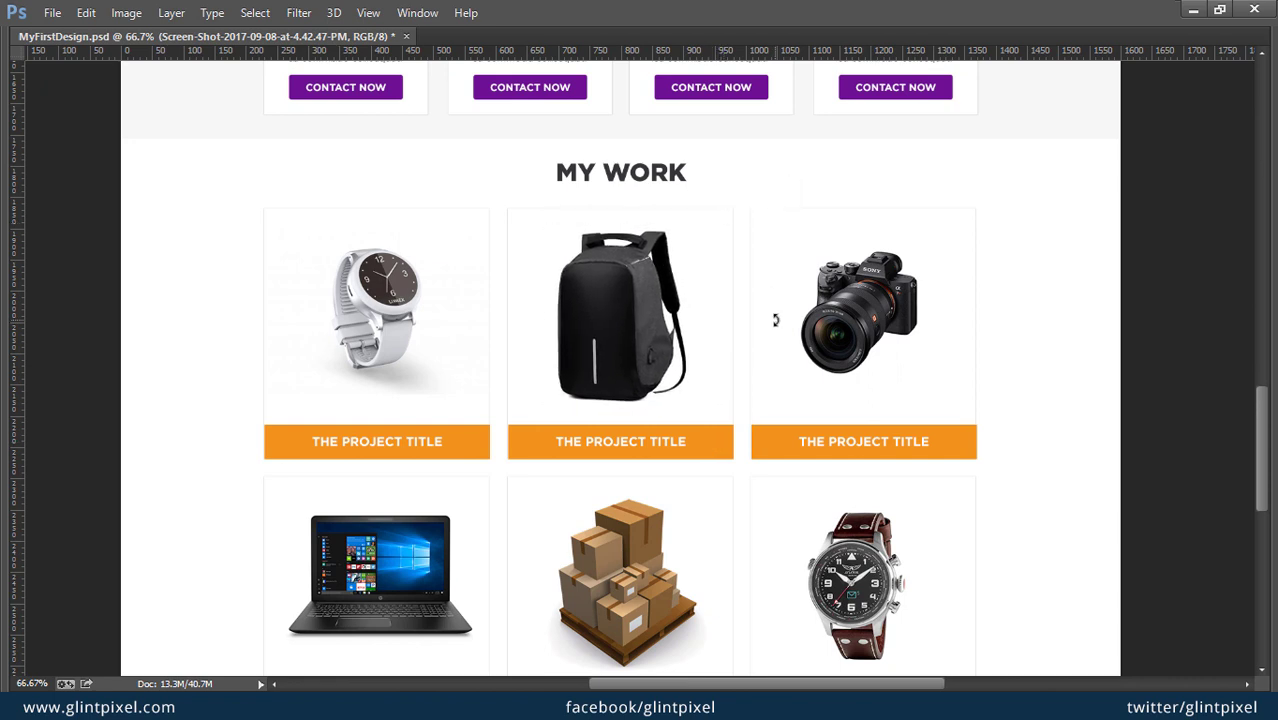
Step: Enlarge the white watch photo to better fill its card
key("ctrl+t")
left_click_drag(492, 412, 516, 410)
key("Return")
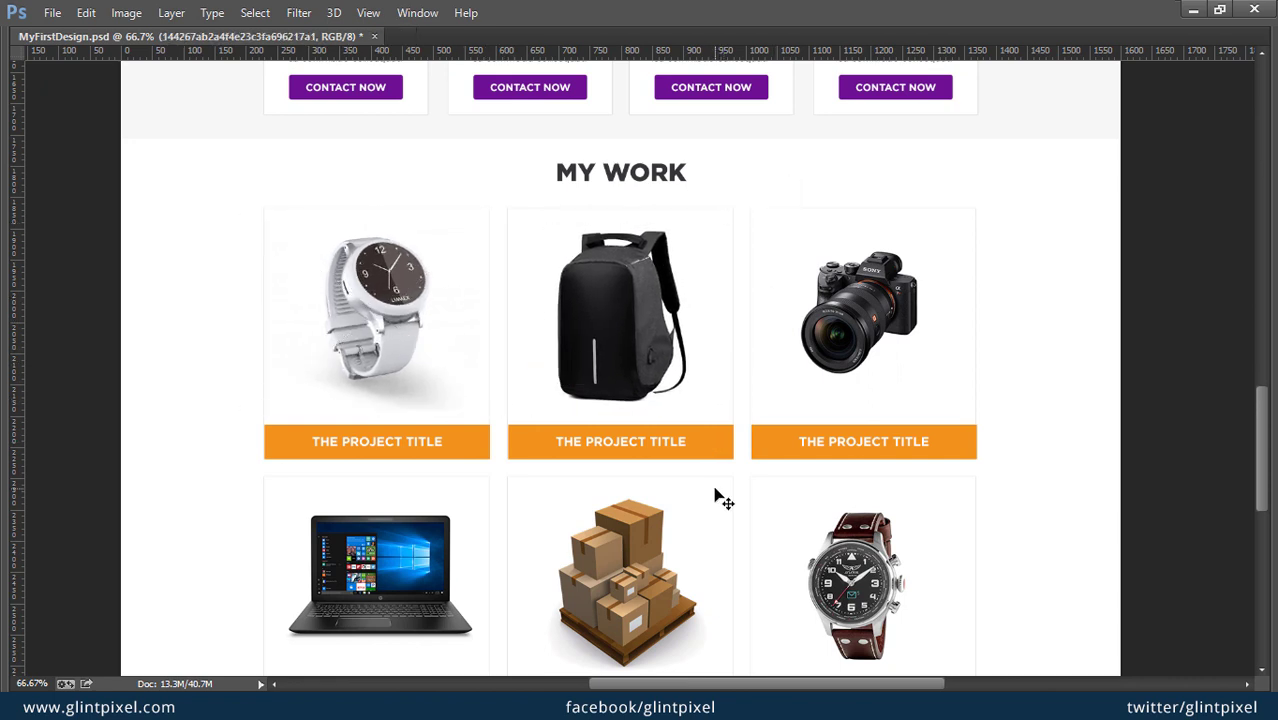
left_click_drag(765, 350, 1021, 559)
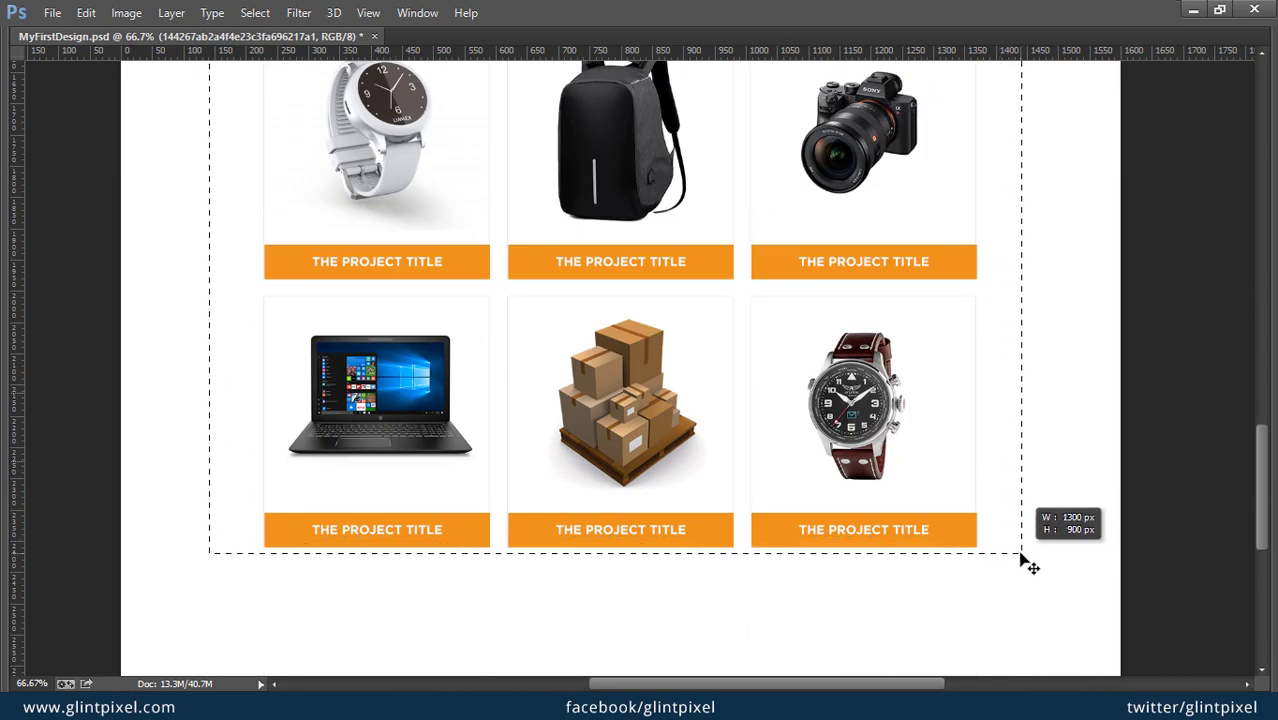
left_click_drag(835, 290, 842, 530)
Step: Increase the canvas height via Image > Canvas Size, anchored at the top
scroll(522, 408, "up", 5)
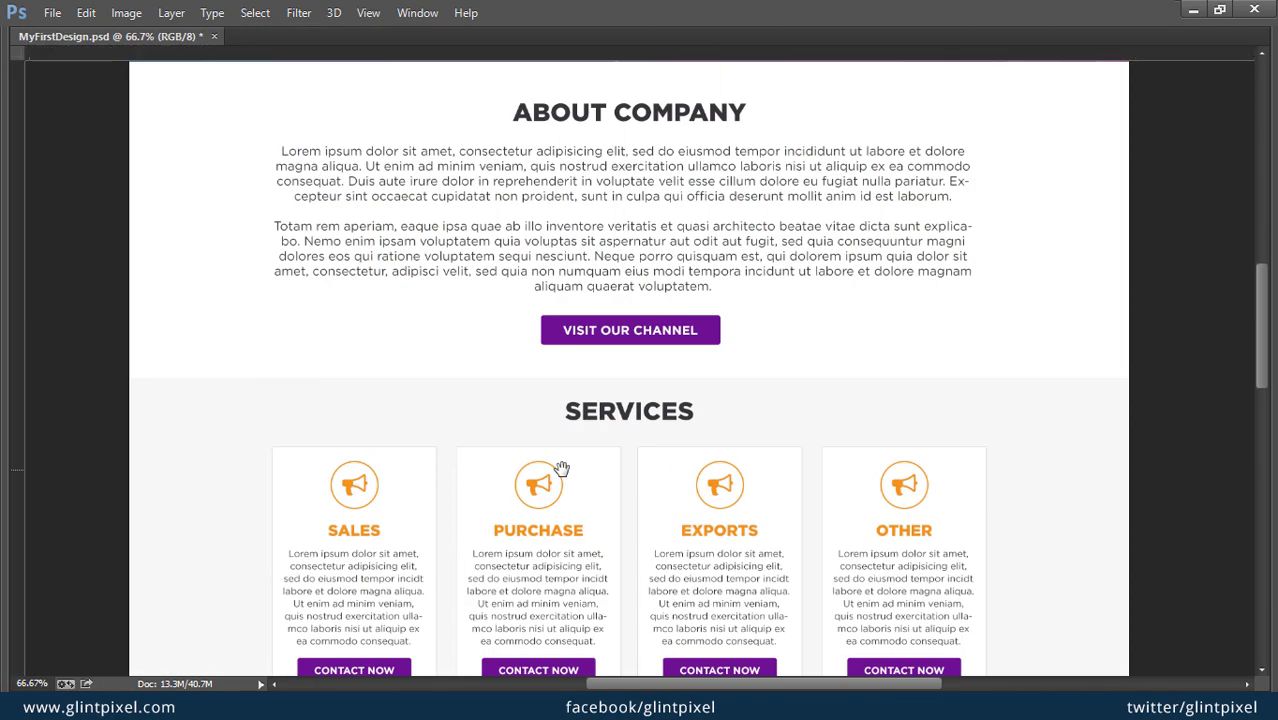
scroll(625, 448, "down", 2)
scroll(620, 492, "down", 5)
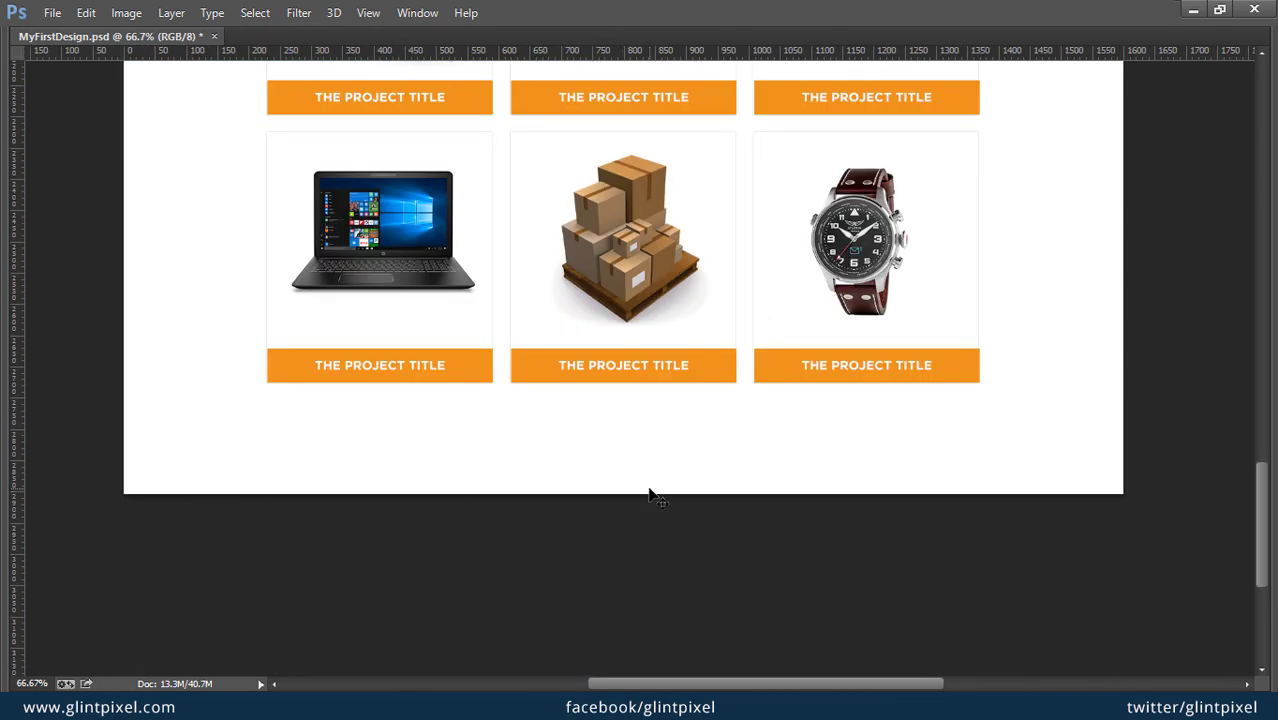
left_click(126, 12)
left_click(190, 168)
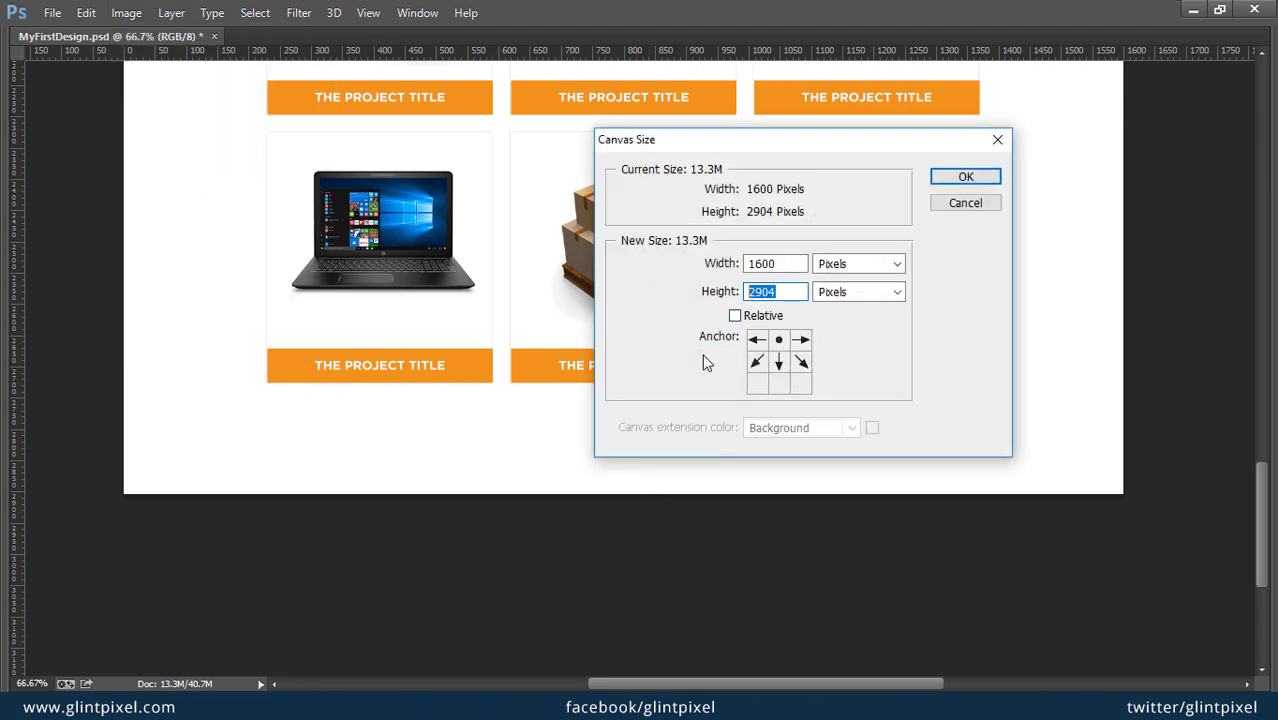
key("Return")
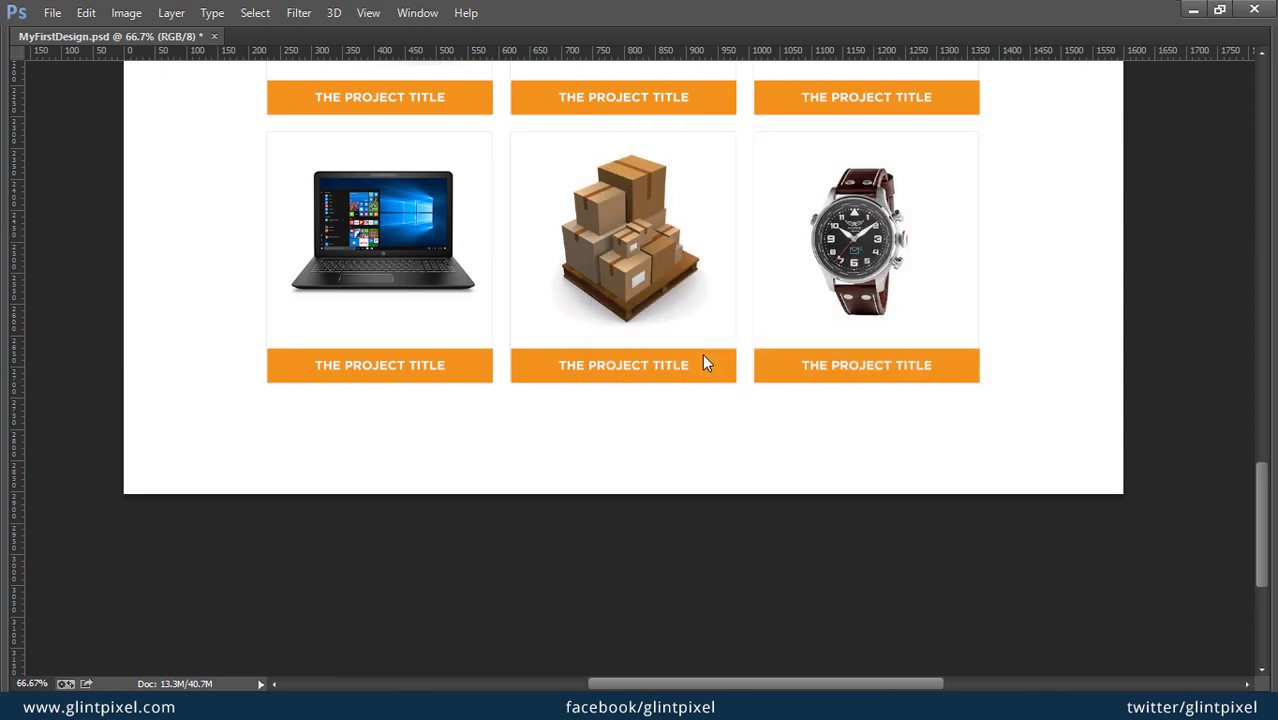
key("Tab")
Step: Select the bottom background layer, Layer 1, and switch to the Eyedropper
left_click_drag(1273, 449, 1273, 650)
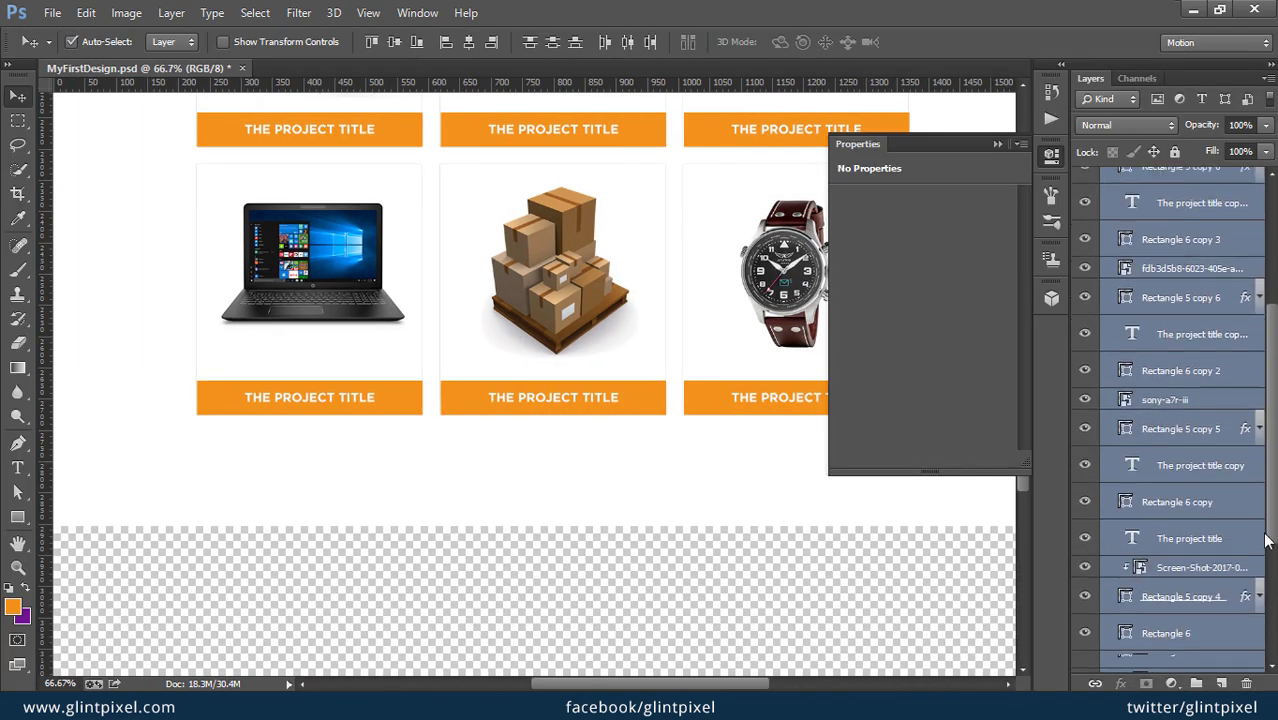
left_click(1140, 654)
key("i")
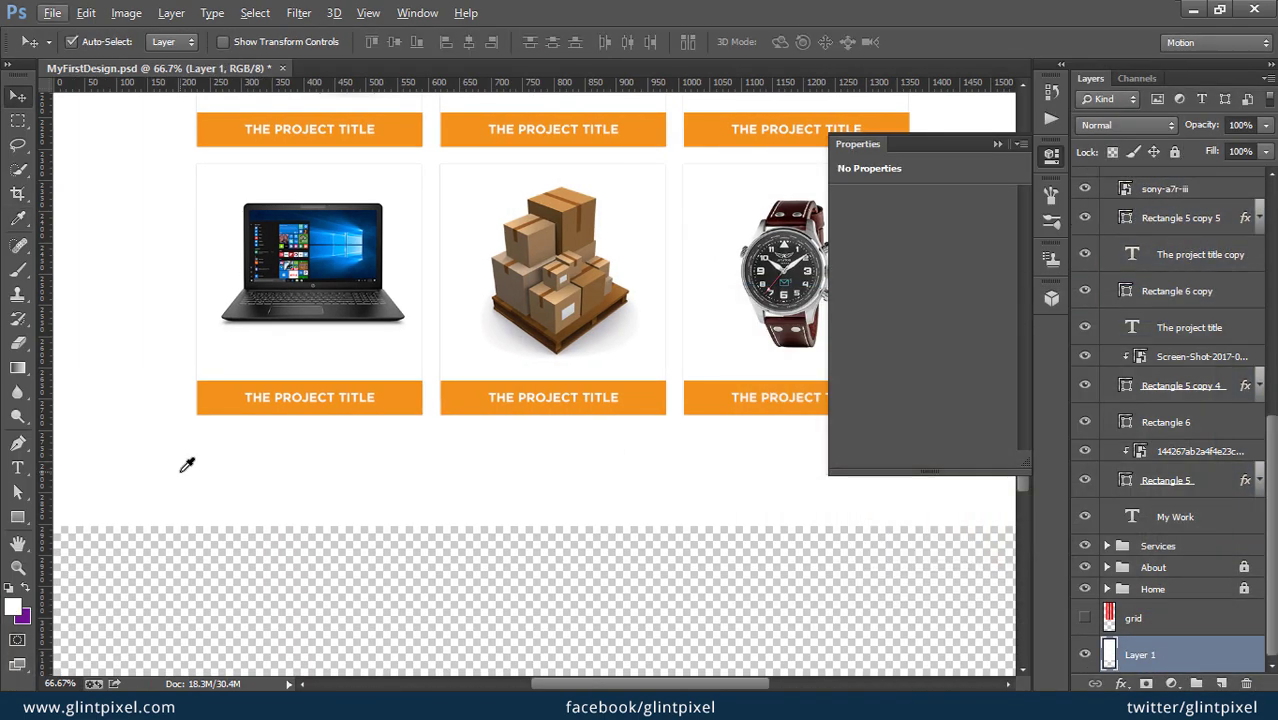